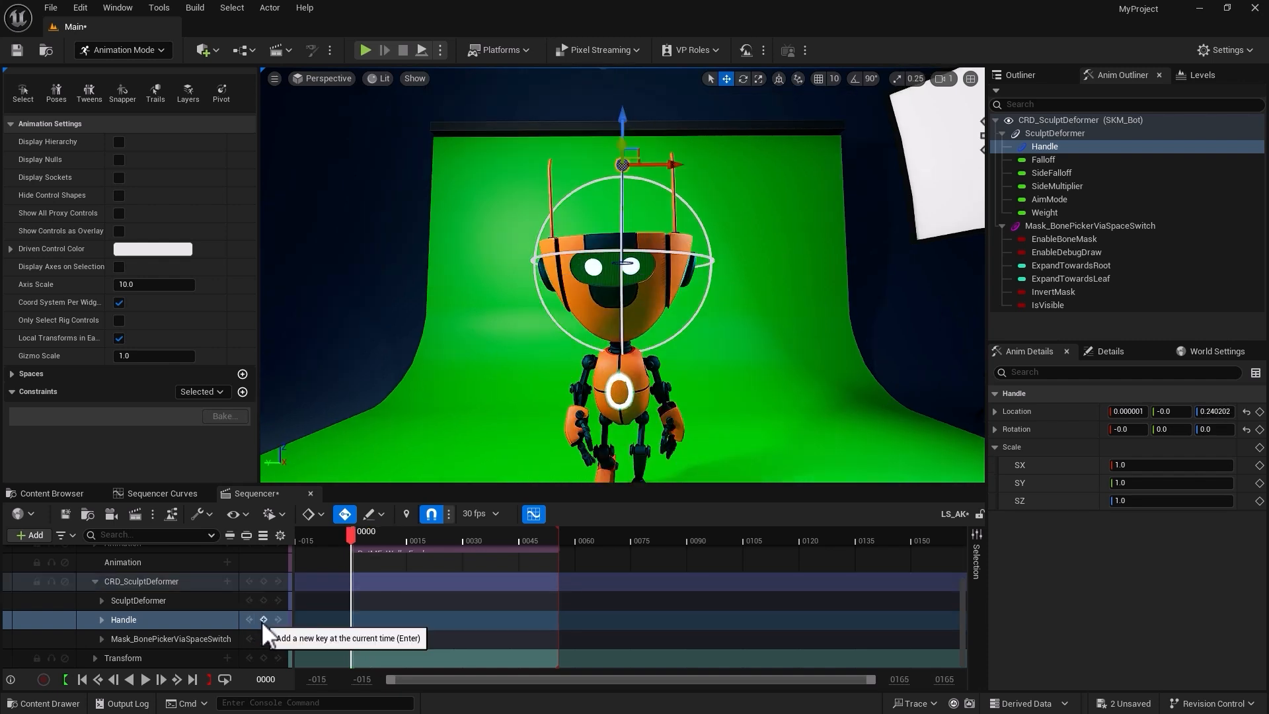
# Key the SculptDeformer's Handle at frame 0 and lower it to about Z -3.11 at frame 12.
pyautogui.click(264, 620)
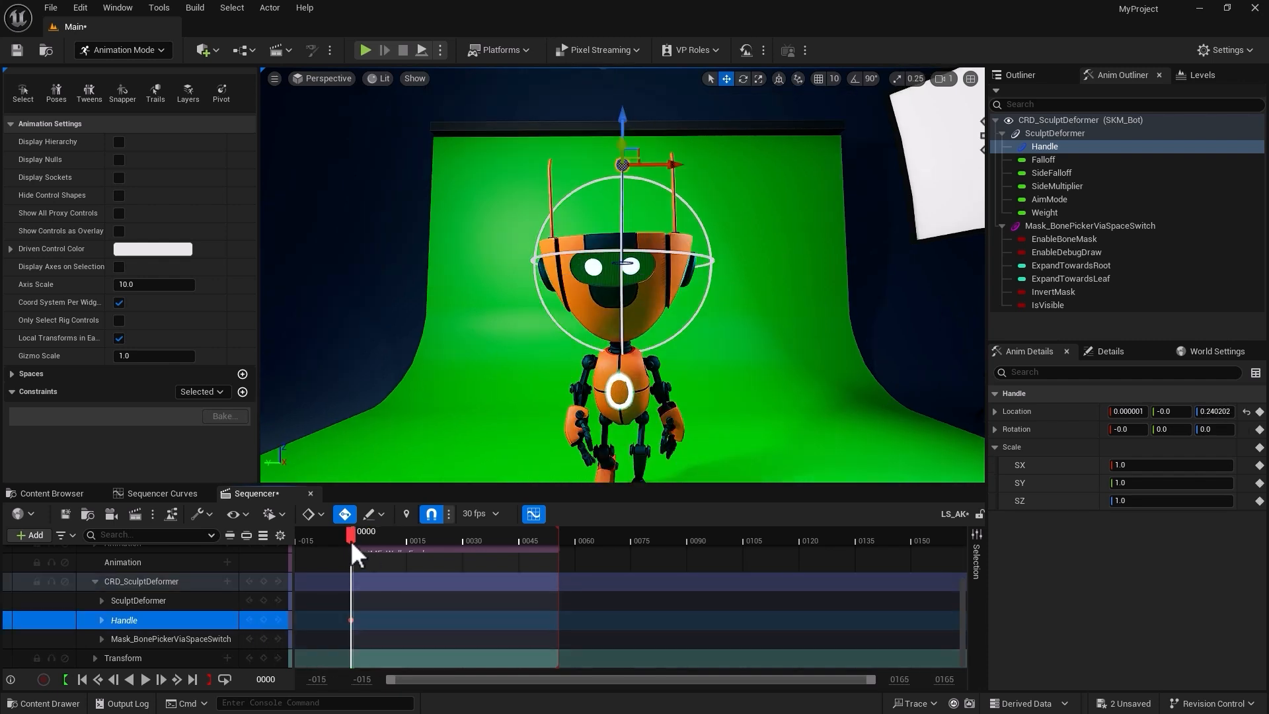
pyautogui.moveTo(350, 537); pyautogui.dragTo(397, 548)
pyautogui.moveTo(620, 130); pyautogui.dragTo(622, 134)
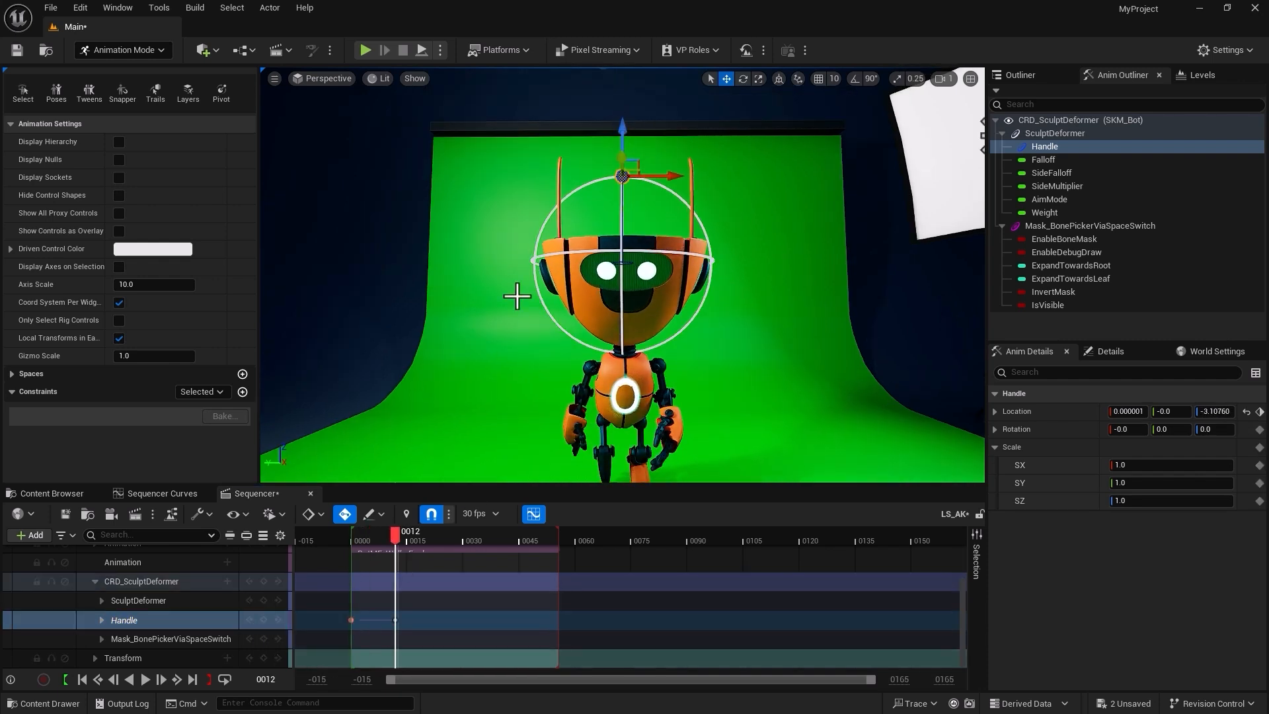
pyautogui.click(411, 541)
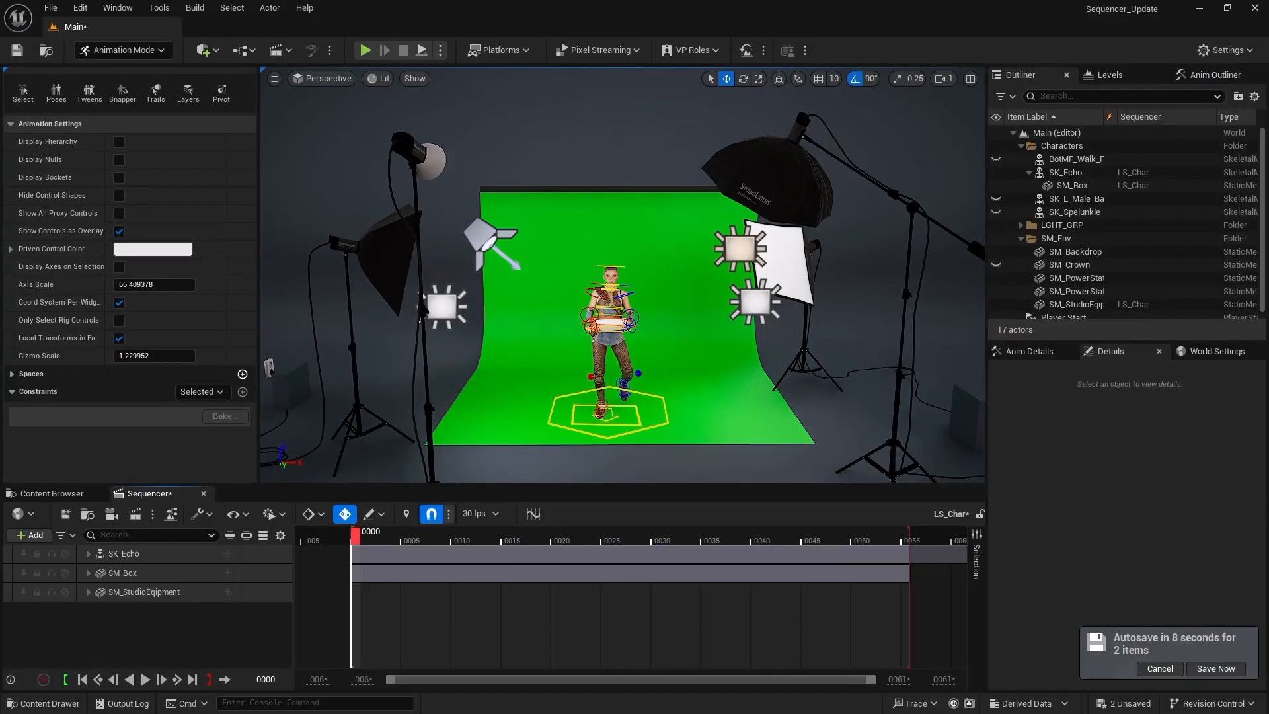
# Cancel the pending autosave and search the plugins for "animator" to check whether Animator Kit is enabled.
pyautogui.click(1155, 668)
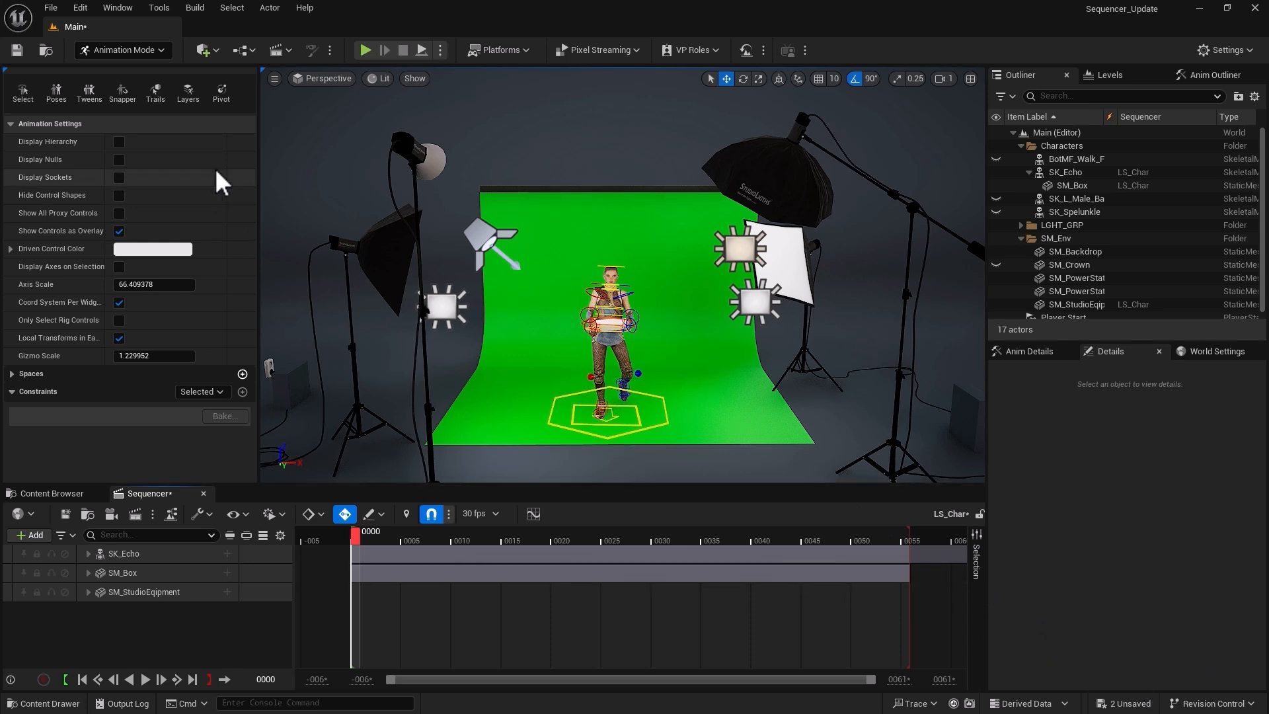
pyautogui.click(78, 9)
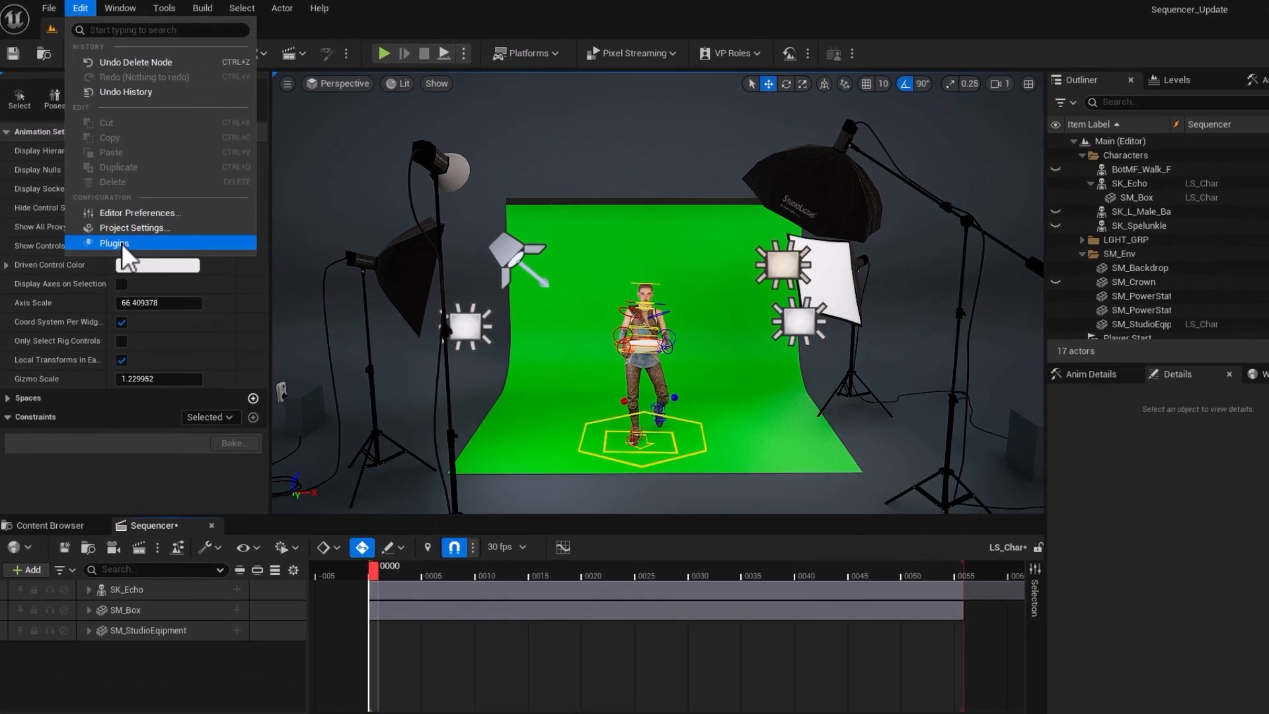
pyautogui.click(114, 228)
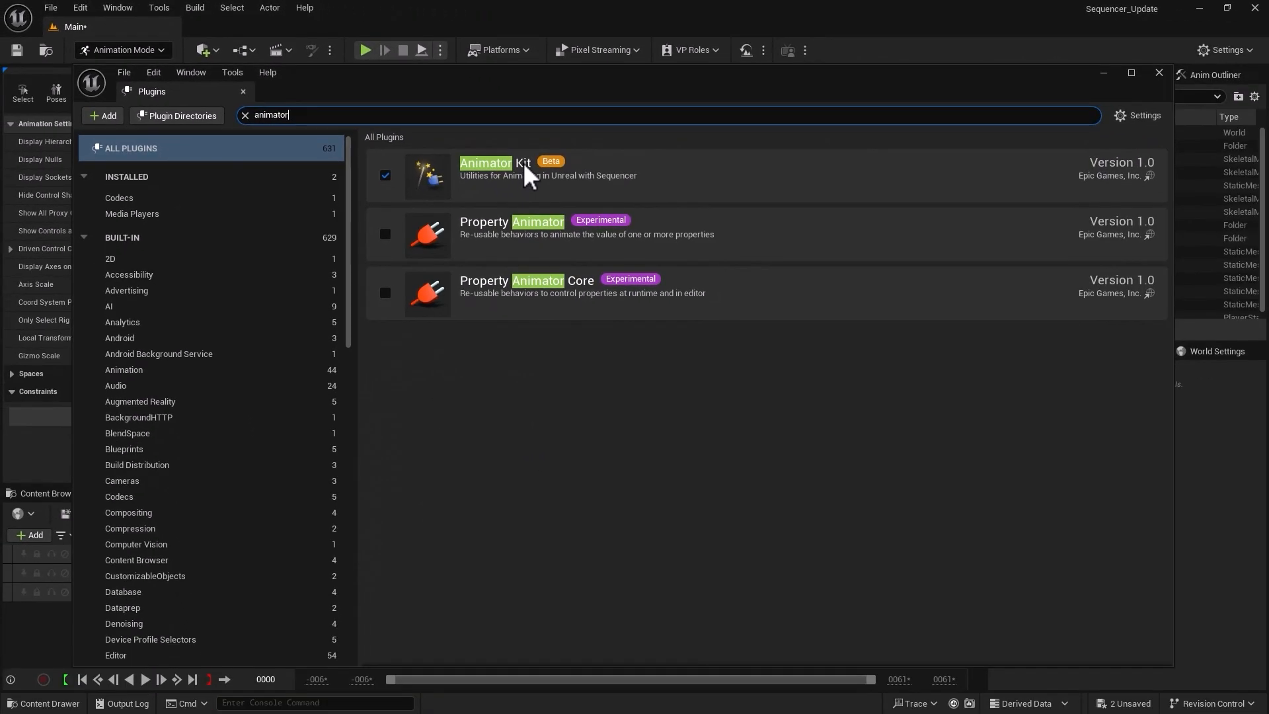
pyautogui.click(1158, 72)
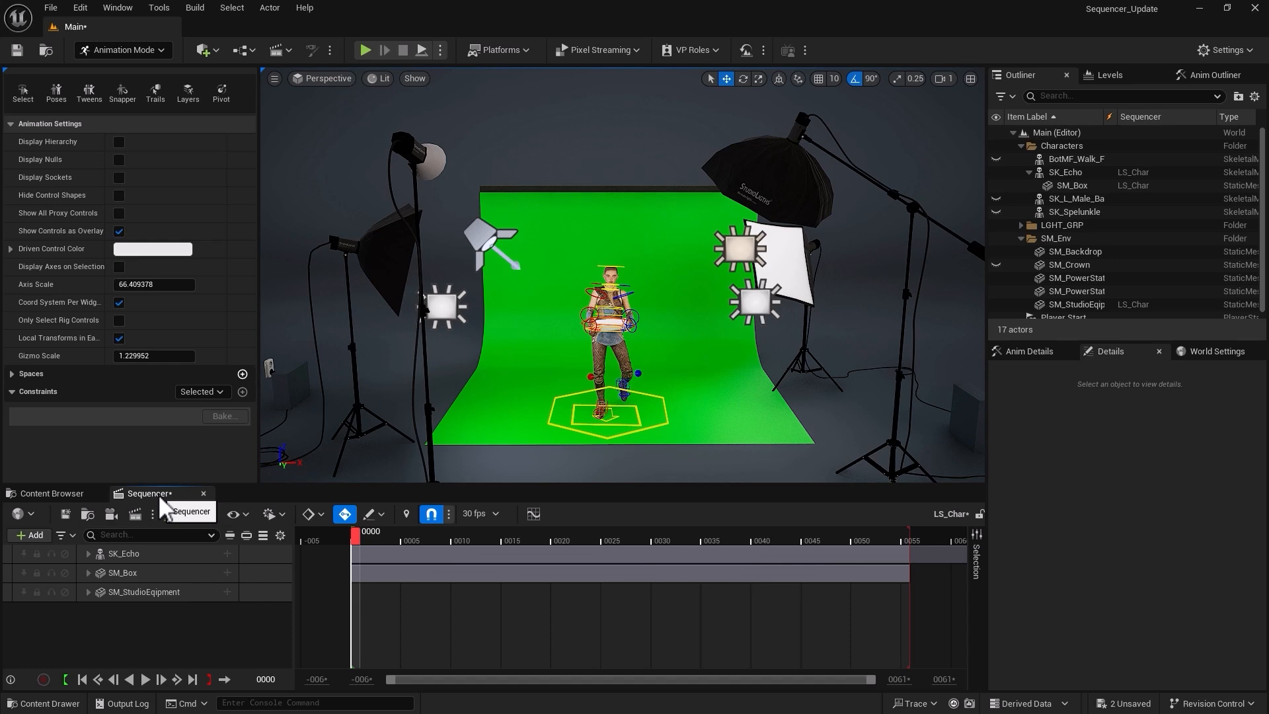
# Remove the SM_StudioEqipment track from the LS_Char sequence.
pyautogui.click(153, 554)
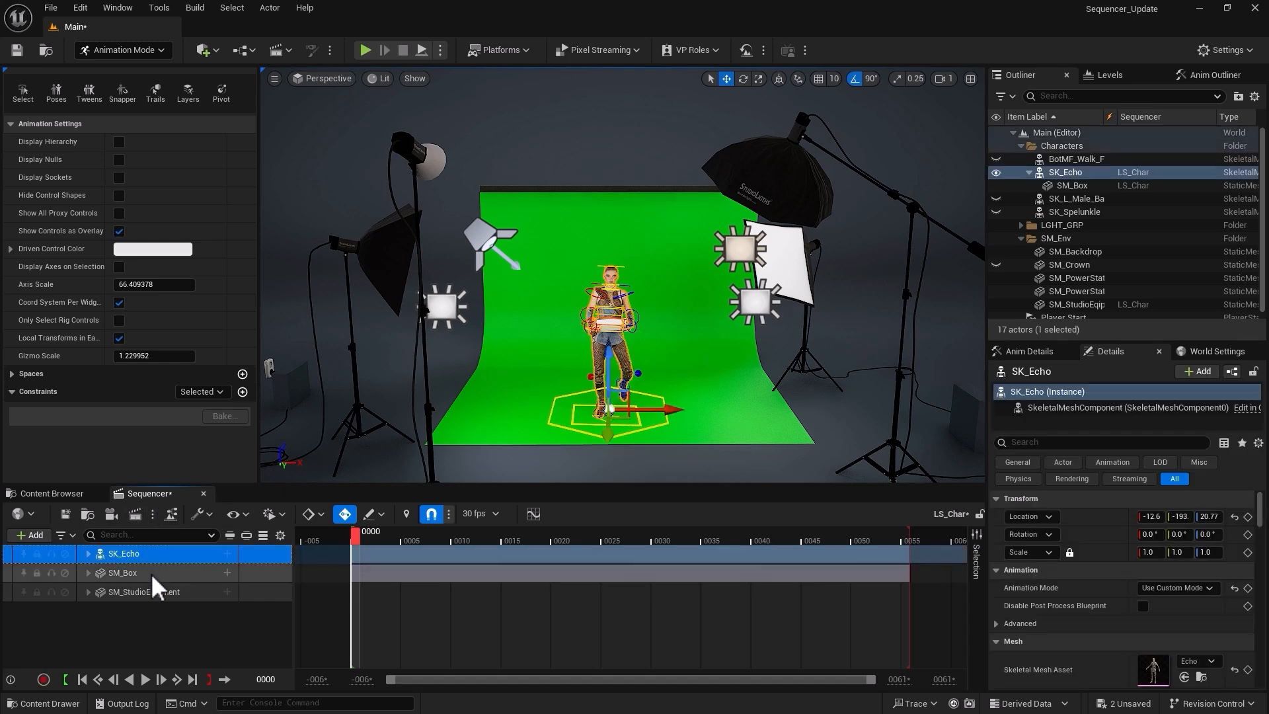
pyautogui.click(150, 573)
pyautogui.keyDown('shift'); pyautogui.click(158, 593); pyautogui.keyUp('shift')
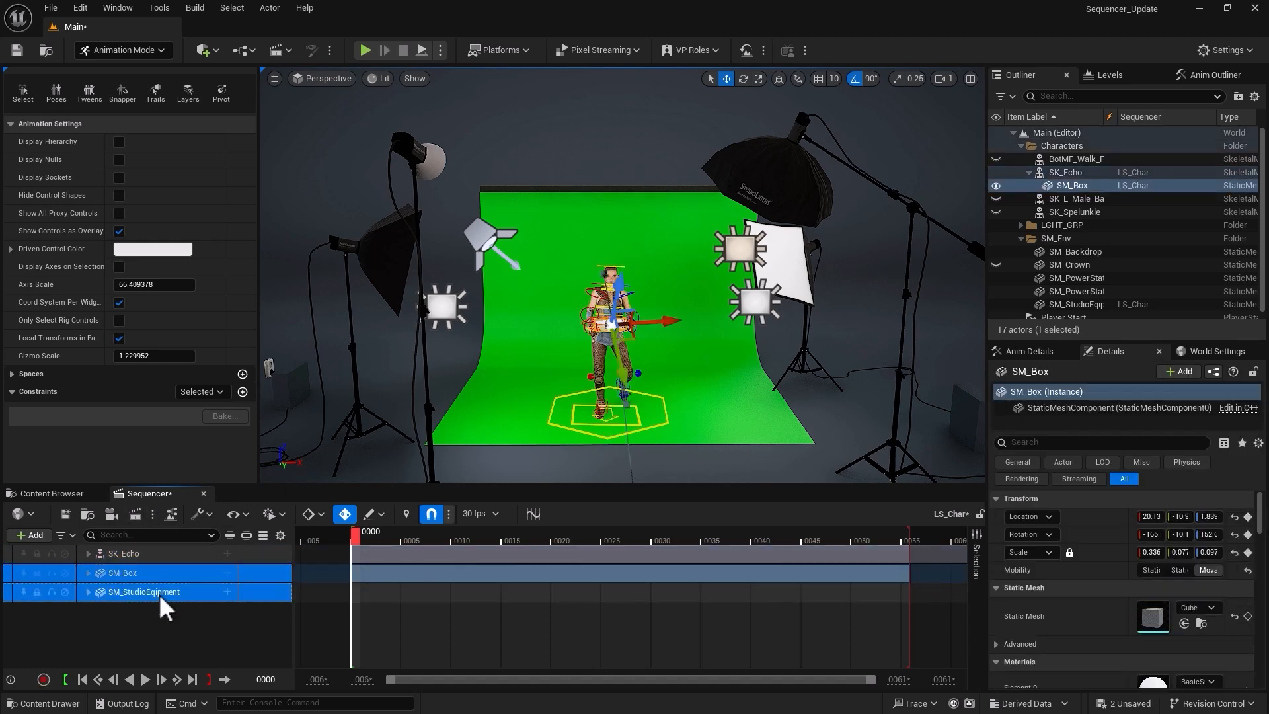
pyautogui.click(158, 594)
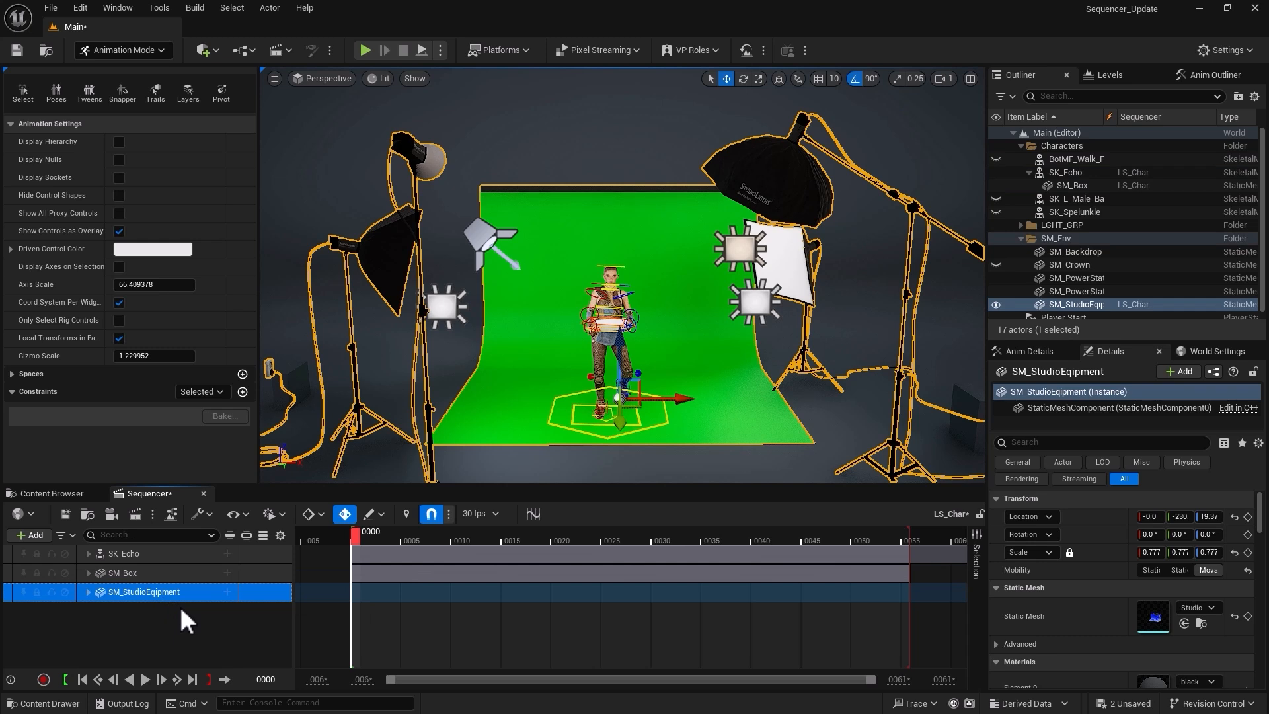
pyautogui.press('Delete')
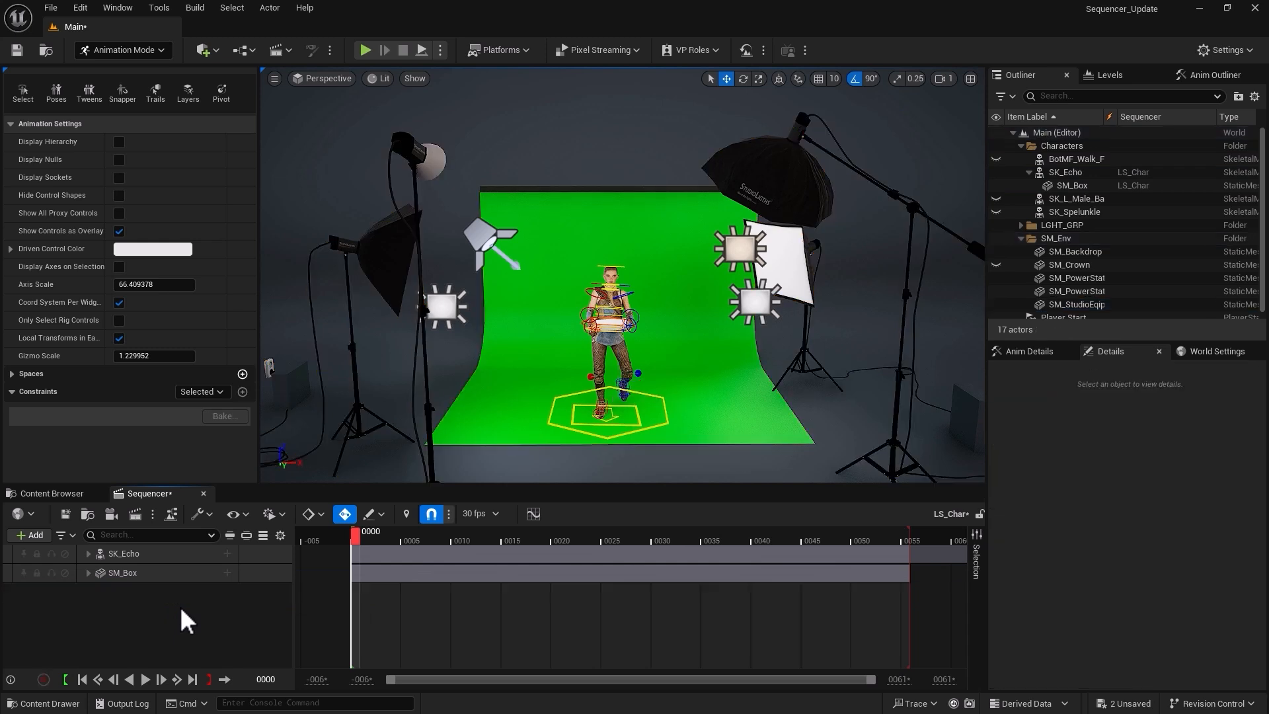
# Examine the control rigs offered for the SK_Echo track and the tag filters available for them.
pyautogui.click(199, 558)
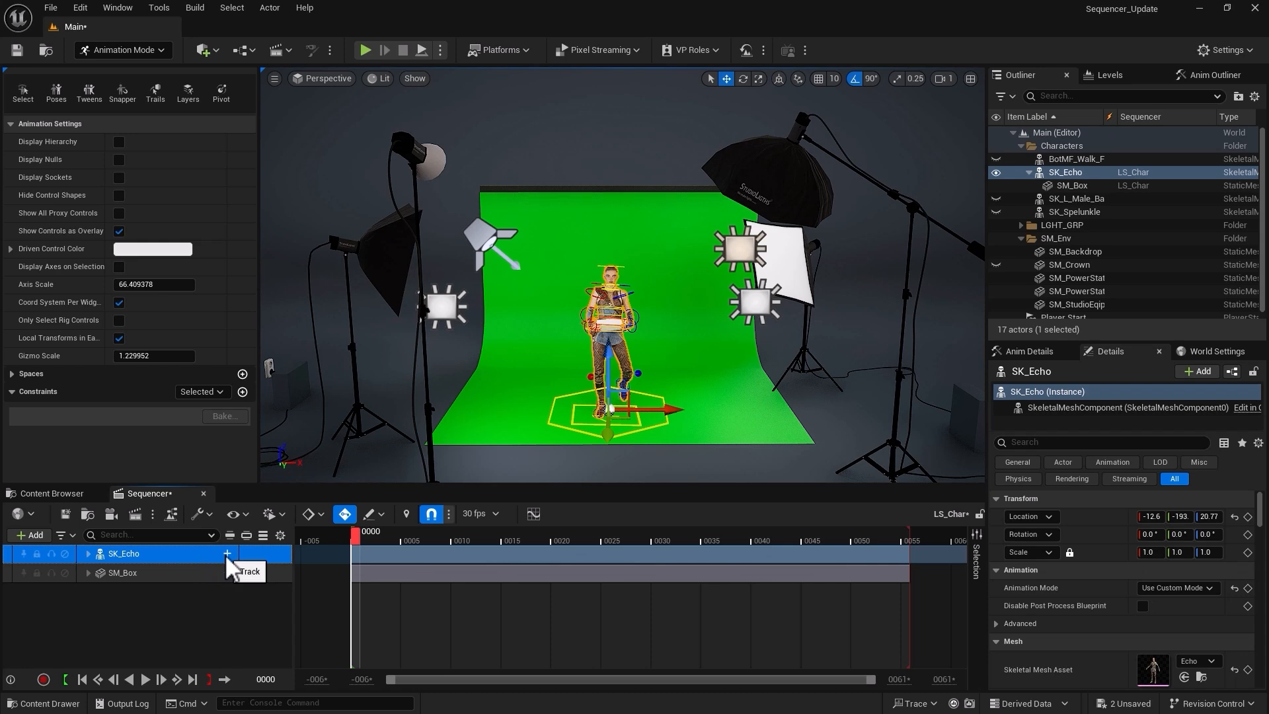
pyautogui.click(226, 554)
pyautogui.moveTo(284, 474)
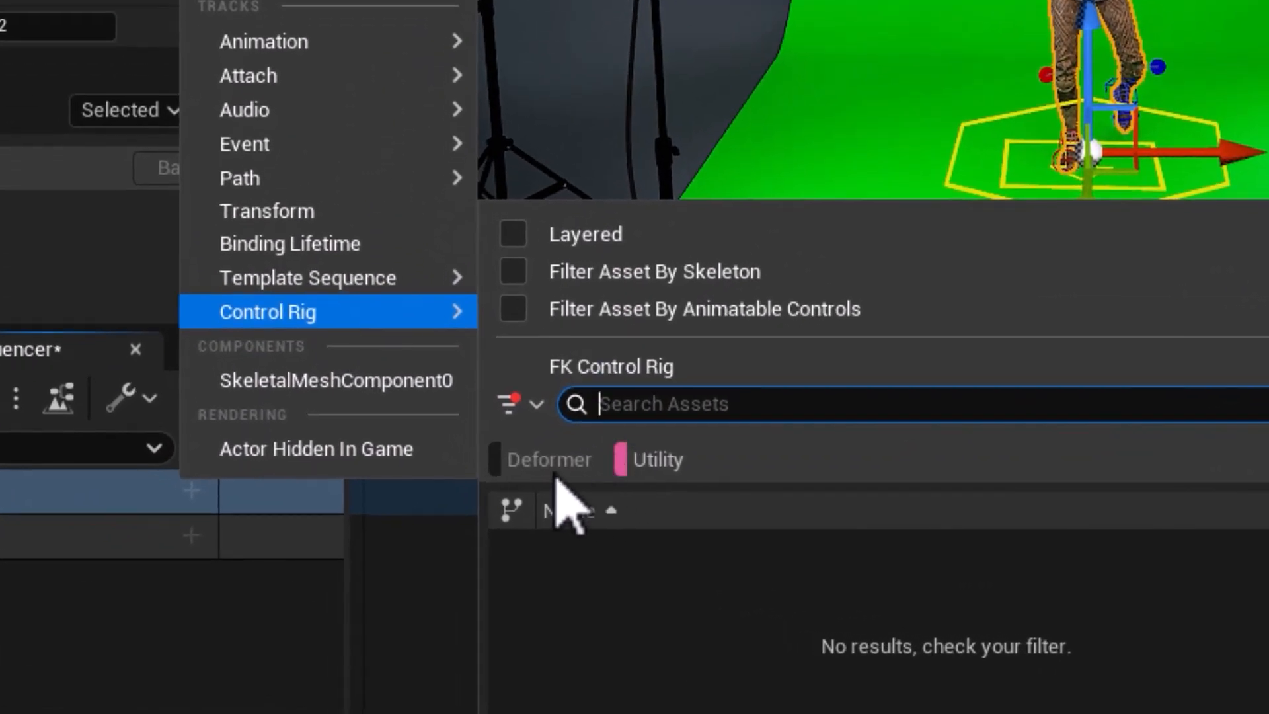
pyautogui.click(550, 471)
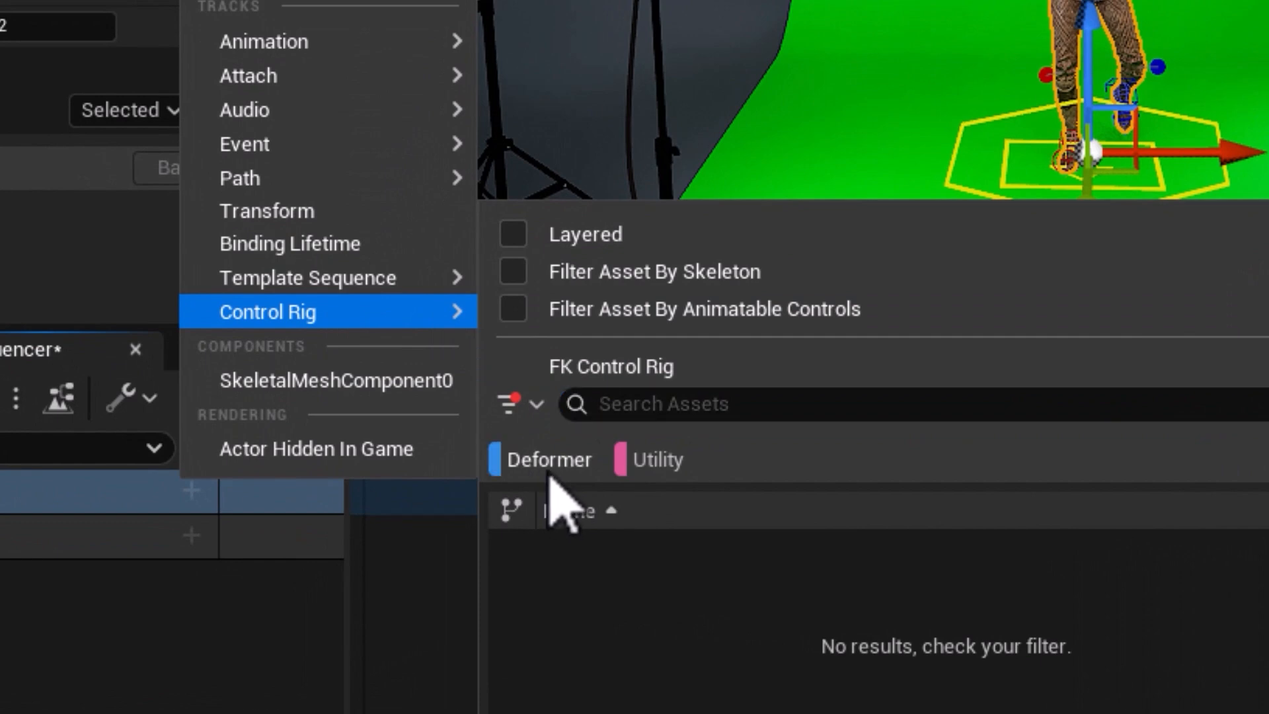
pyautogui.click(534, 405)
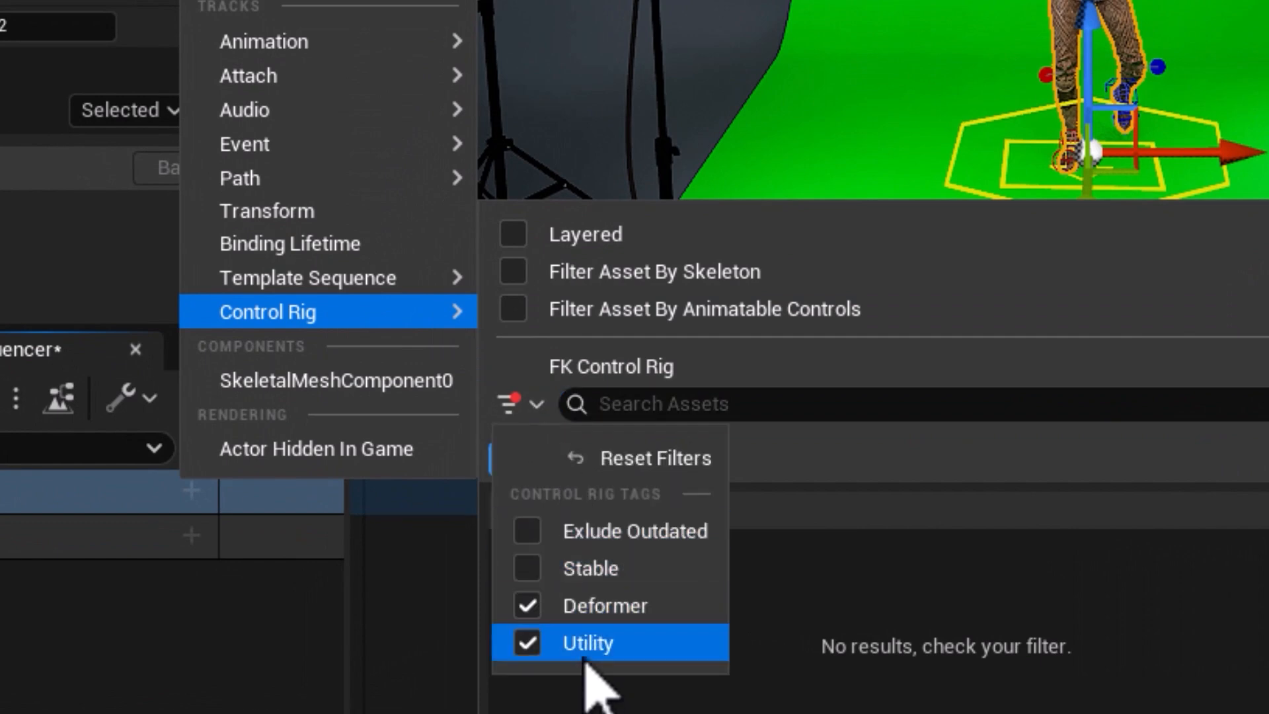
pyautogui.click(835, 508)
# Compare SK_Echo's control rig list with the Deformer and Utility filters switched on and off.
pyautogui.click(551, 467)
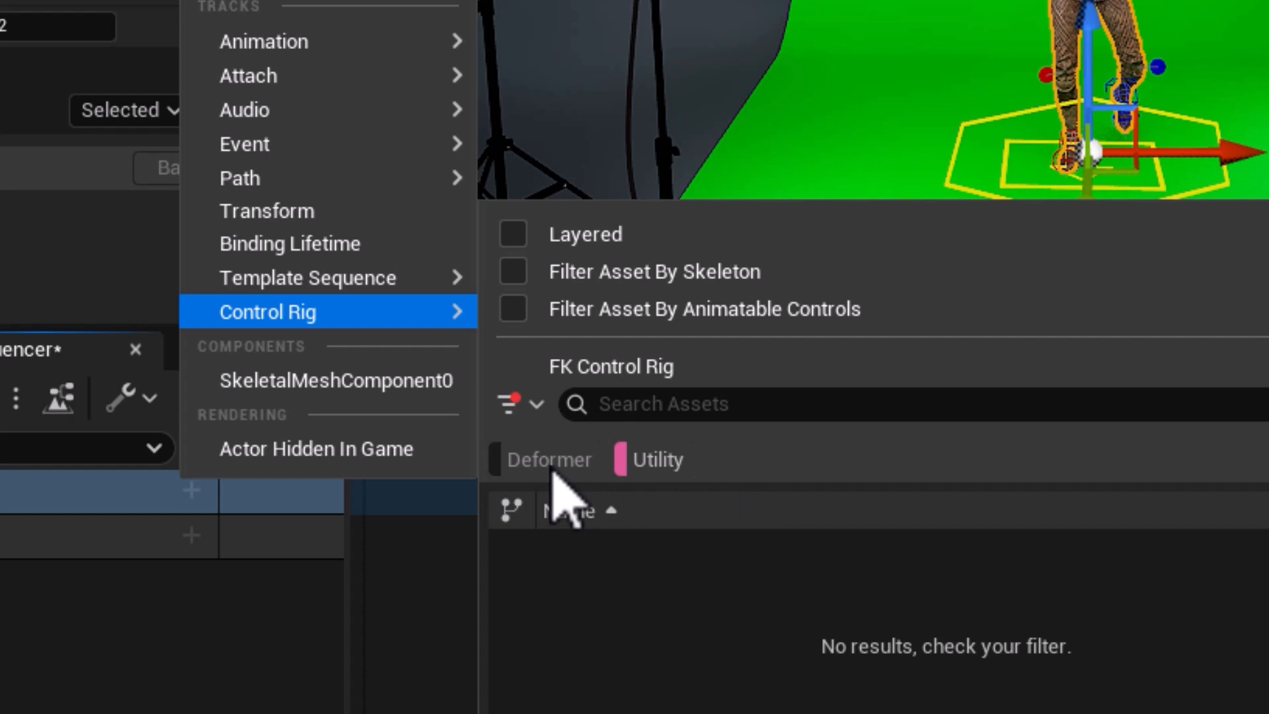
pyautogui.click(666, 461)
pyautogui.click(654, 462)
pyautogui.click(546, 464)
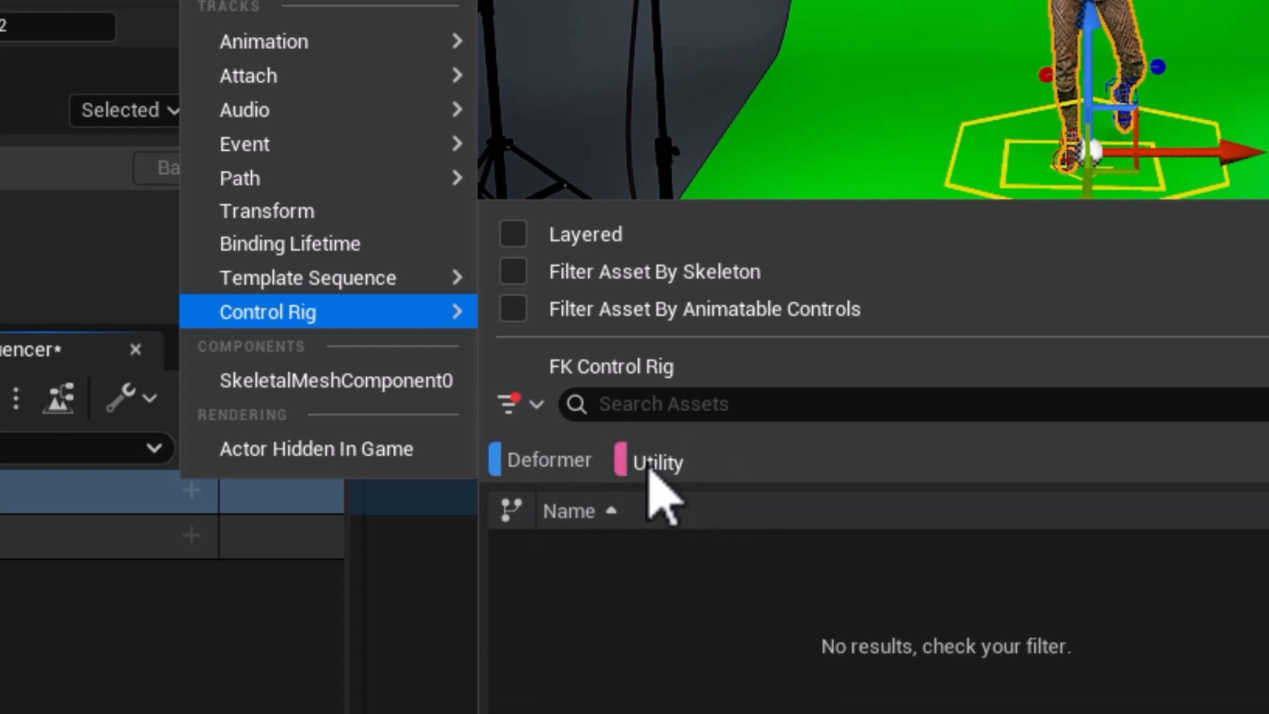
pyautogui.click(651, 464)
pyautogui.click(522, 463)
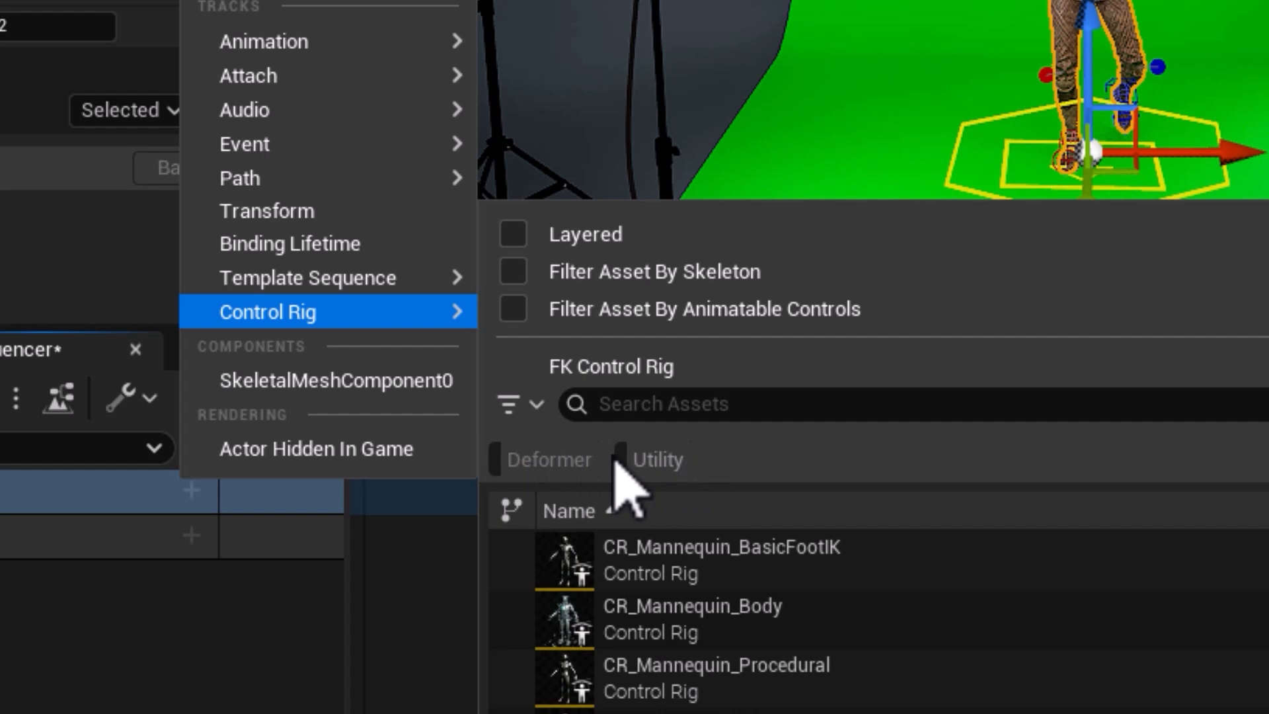
pyautogui.scroll(-1, 644, 582)
pyautogui.scroll(1, 644, 598)
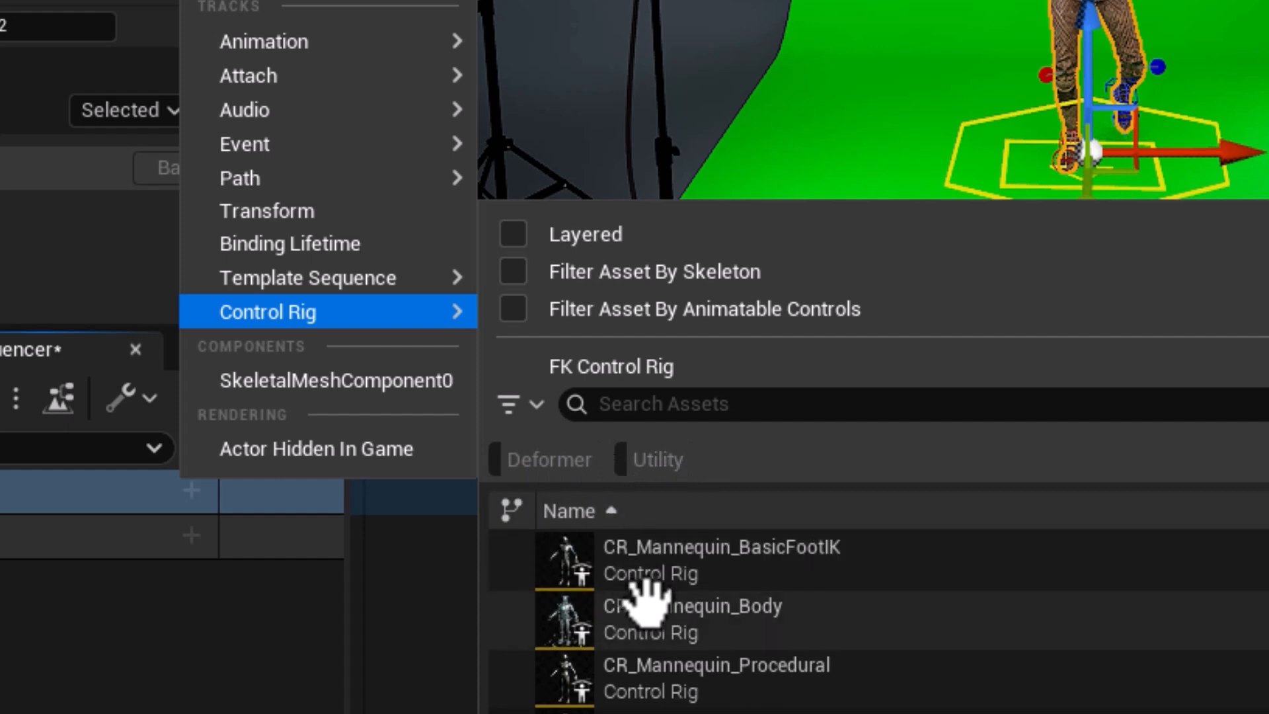
pyautogui.click(549, 459)
pyautogui.click(655, 461)
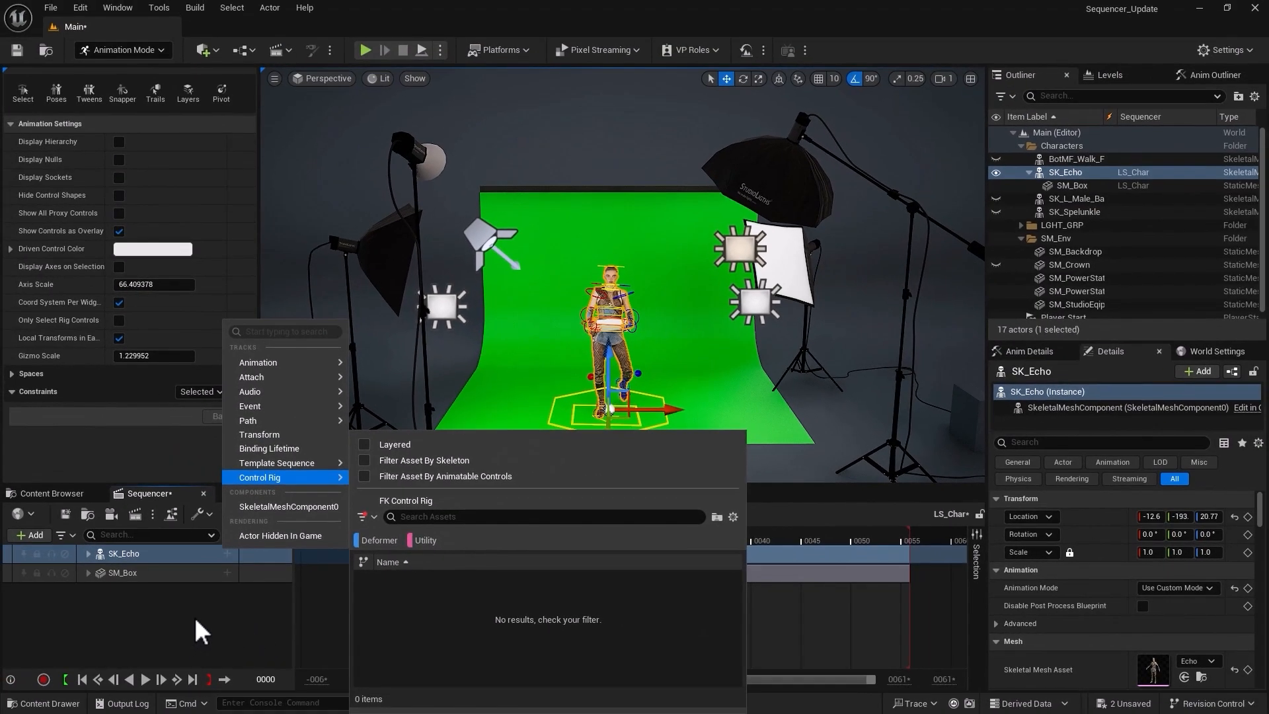
pyautogui.click(195, 617)
# Enable the display of engine content in the Content Browser.
pyautogui.click(77, 494)
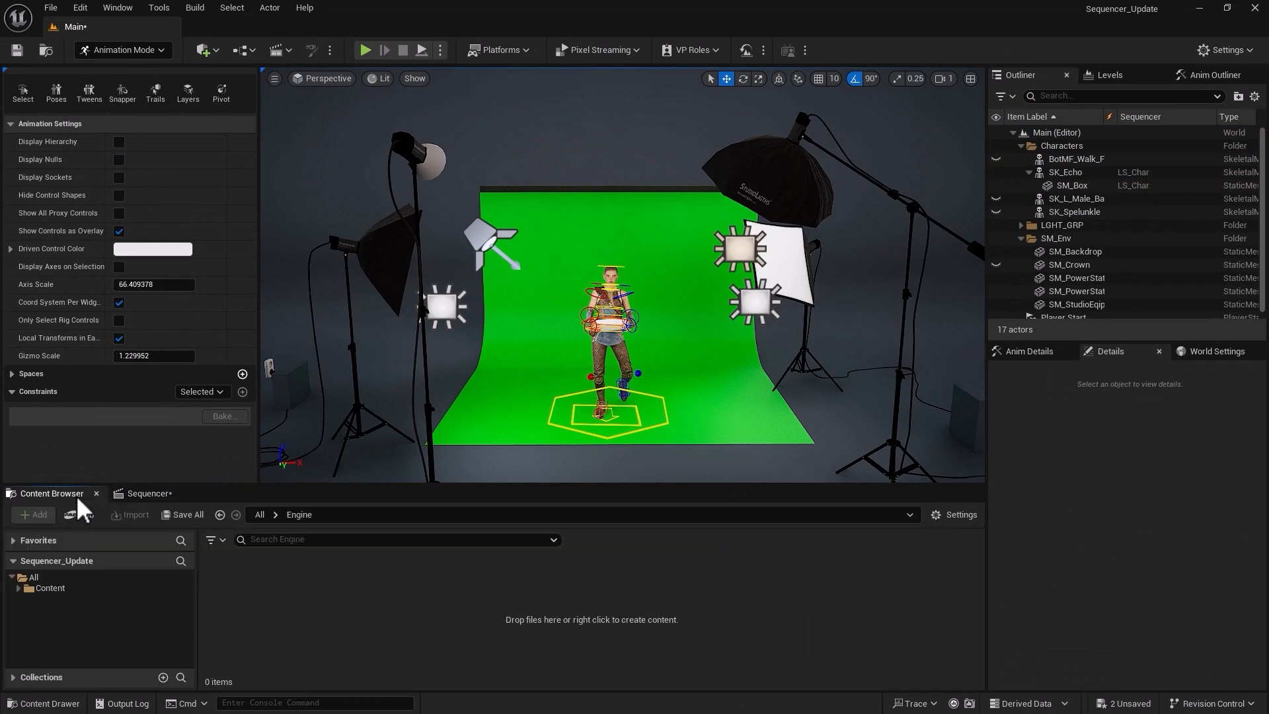
pyautogui.click(955, 514)
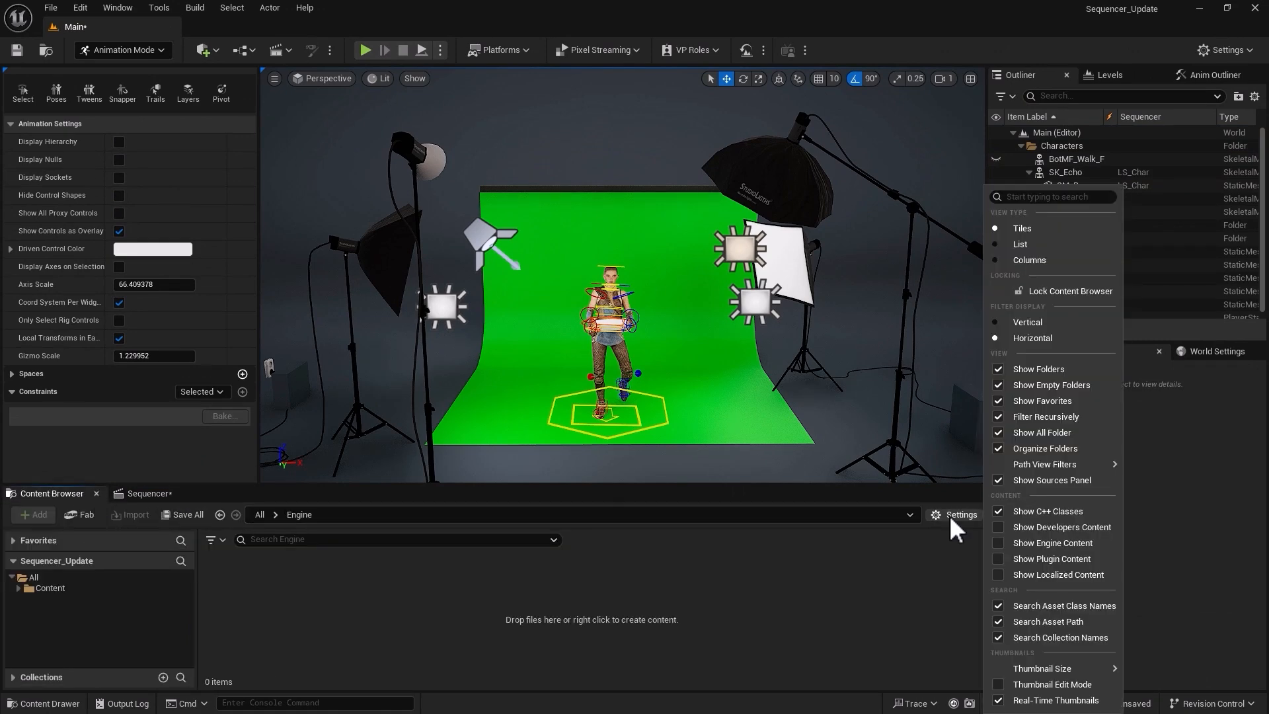
pyautogui.click(1003, 542)
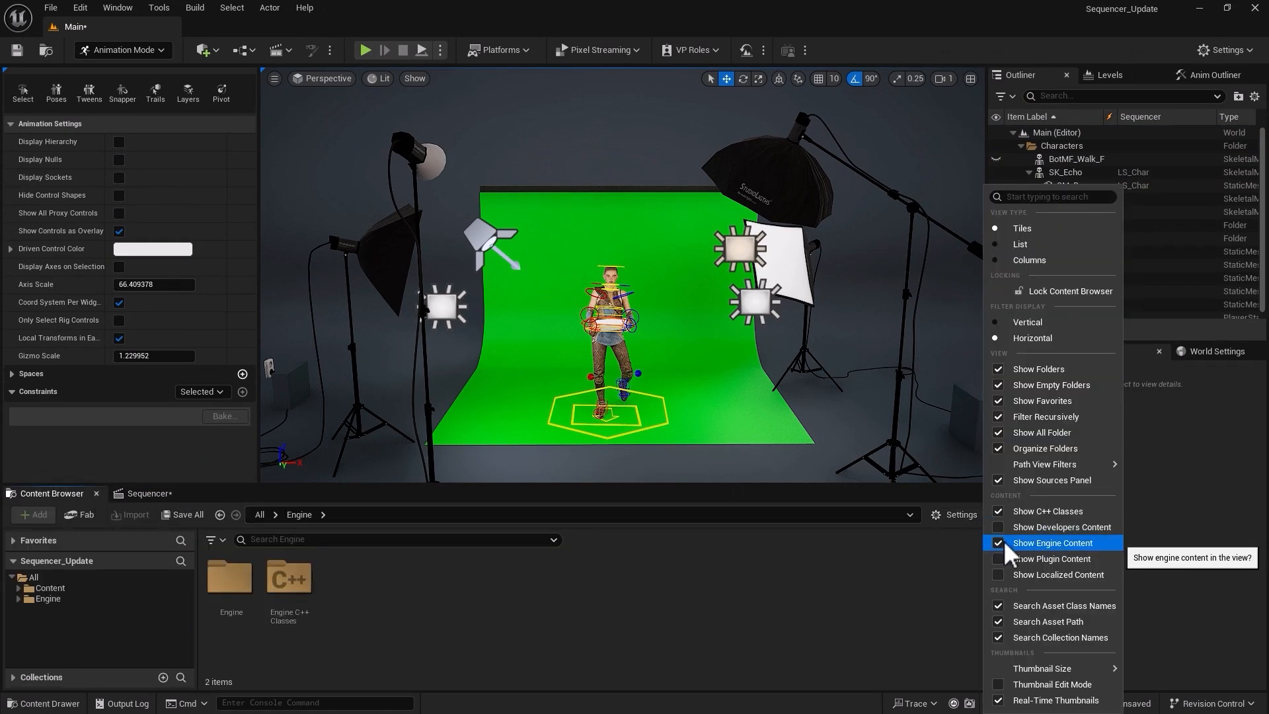
# Review the Deformer rigs for SK_Echo in the sequence, and add the CRU_3Node control rig from the Utility rigs.
pyautogui.click(149, 493)
pyautogui.click(228, 553)
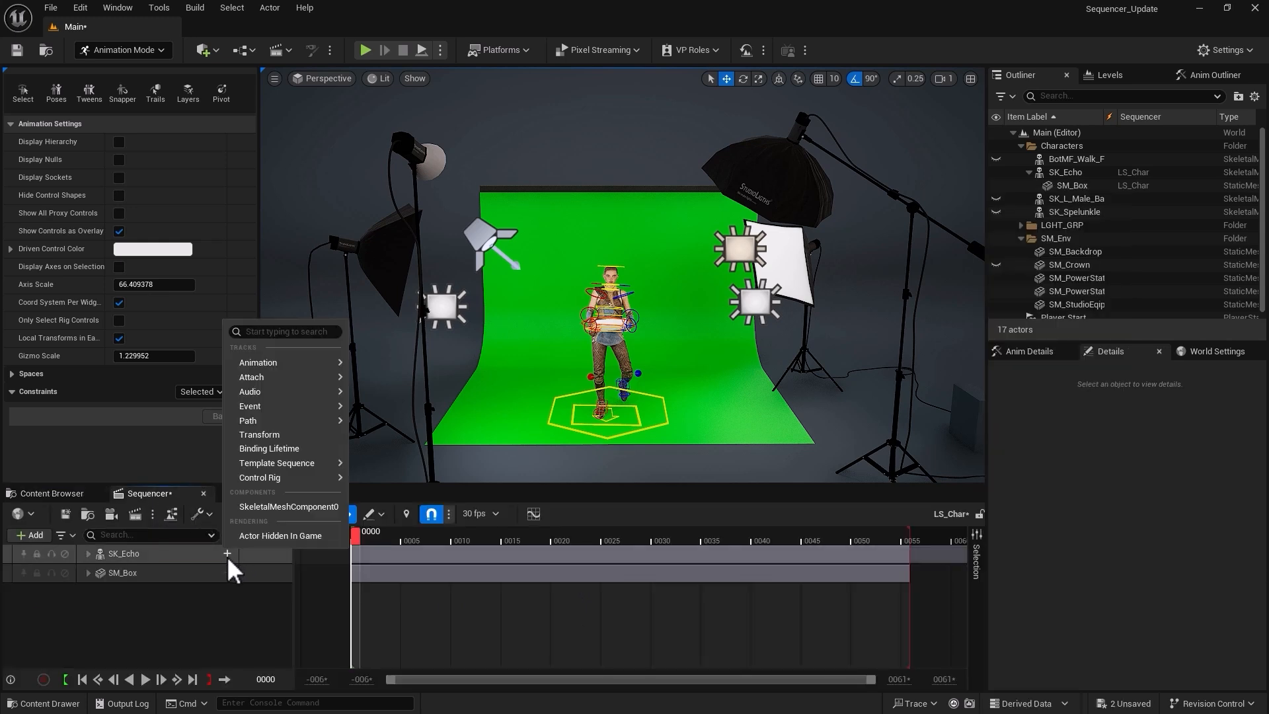
pyautogui.moveTo(288, 480)
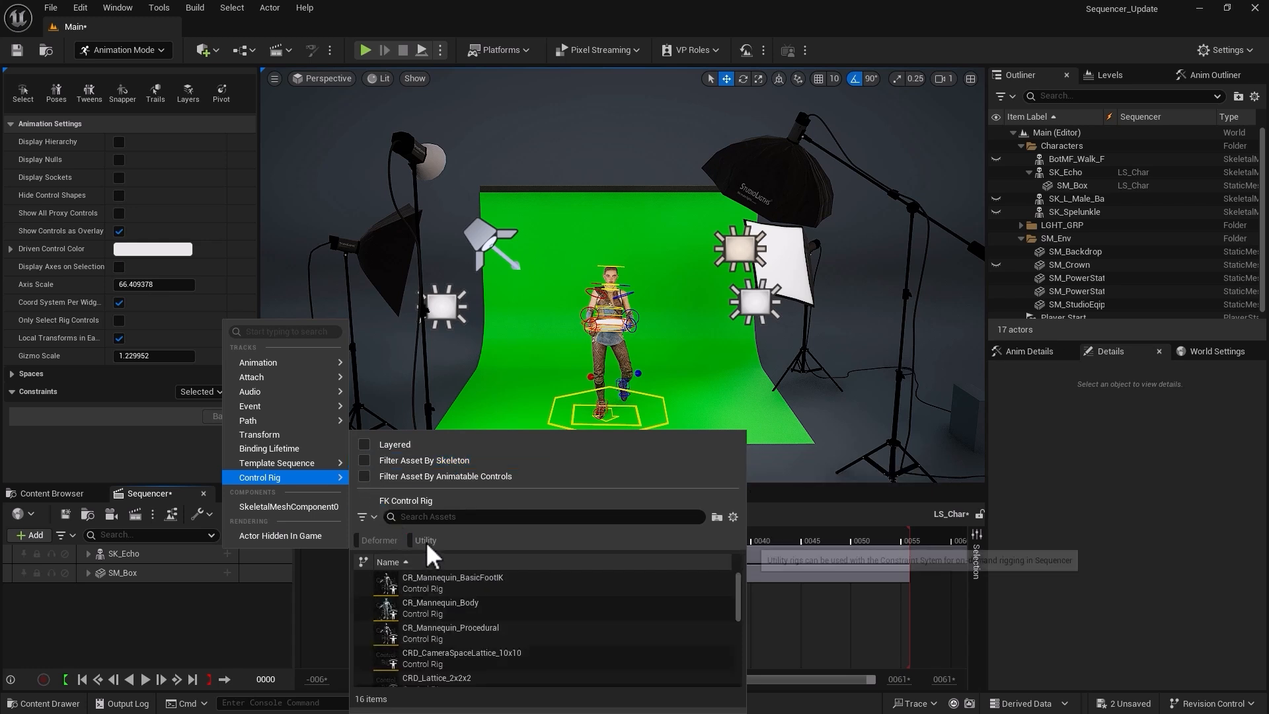
pyautogui.click(360, 541)
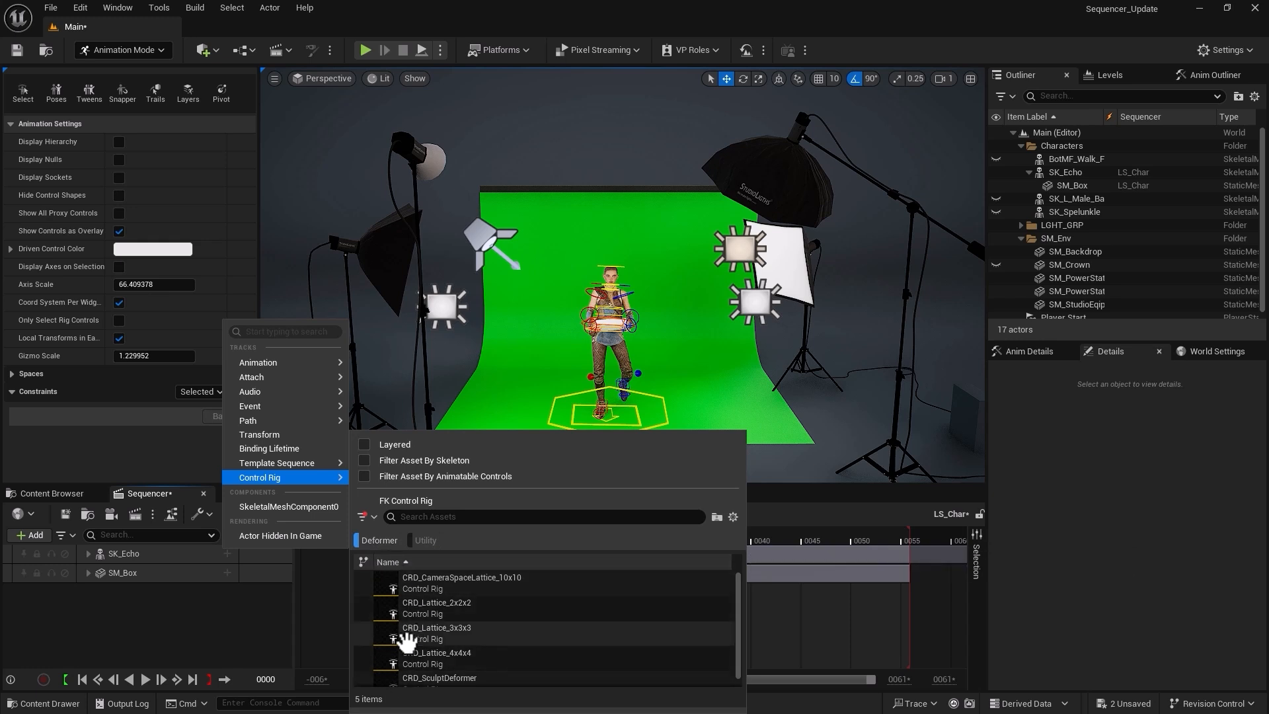
pyautogui.scroll(-1, 406, 641)
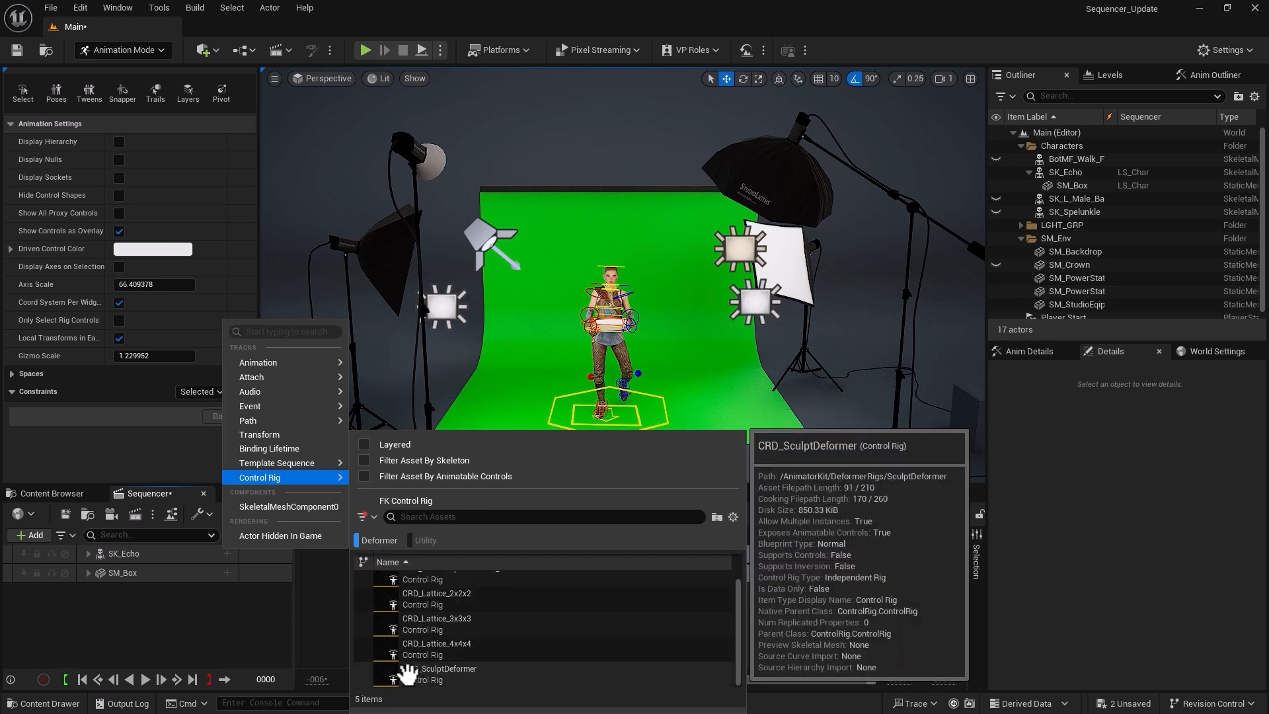
pyautogui.scroll(1, 420, 644)
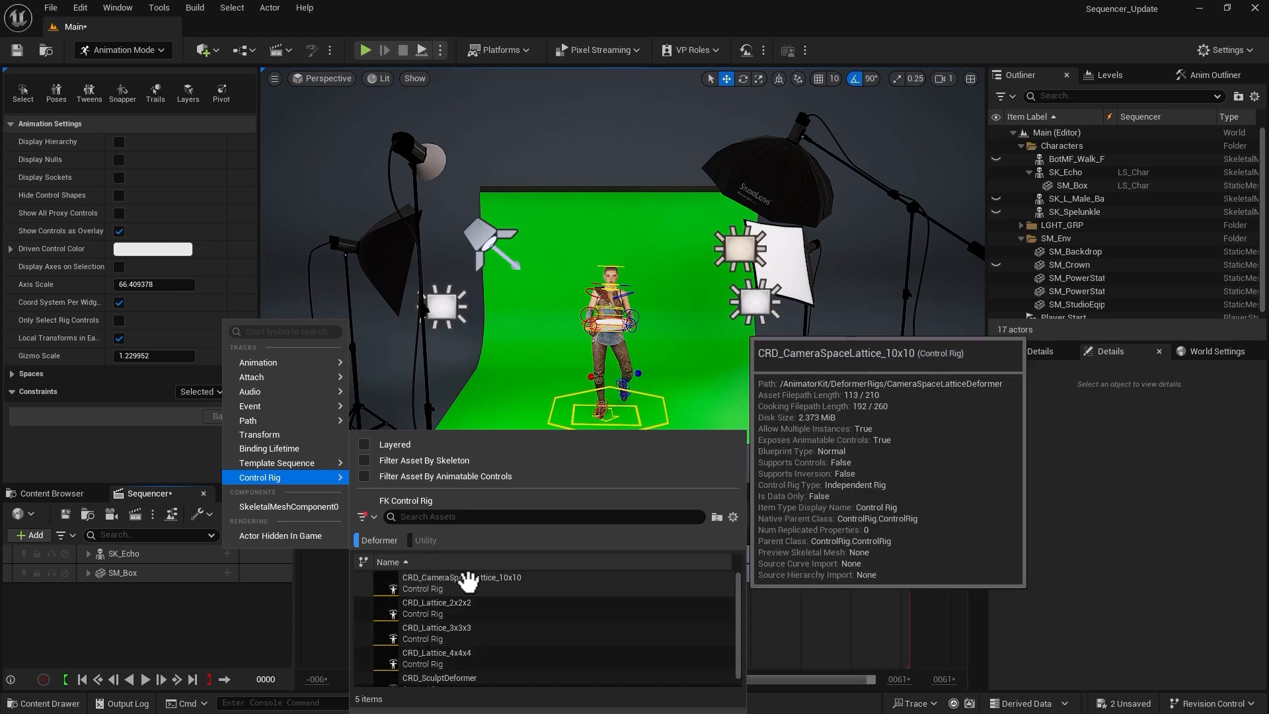
pyautogui.click(417, 542)
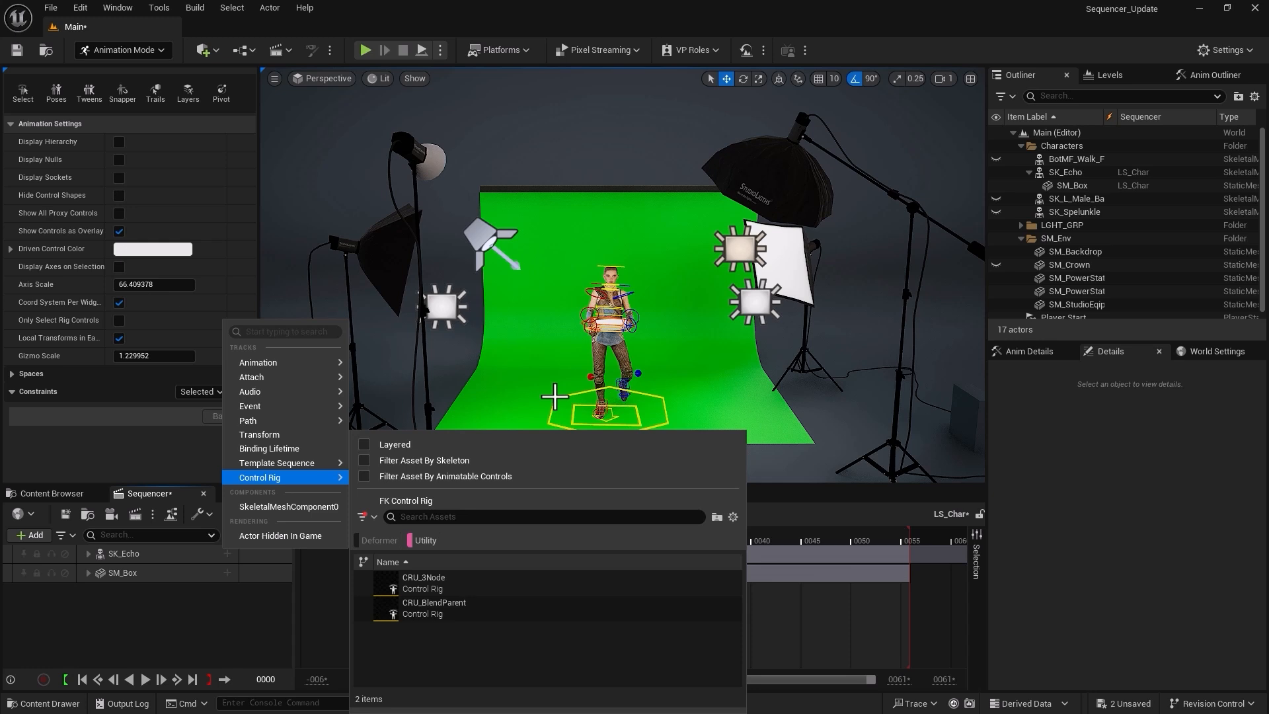
pyautogui.moveTo(415, 580)
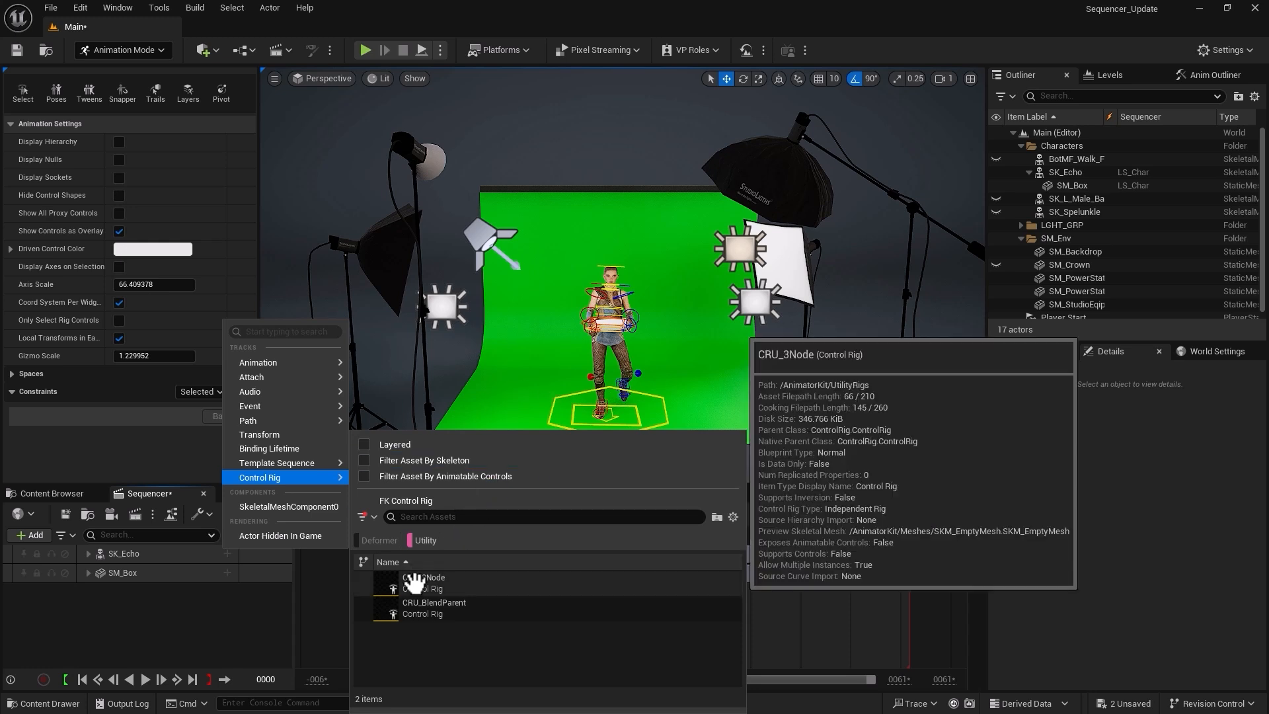
pyautogui.click(414, 582)
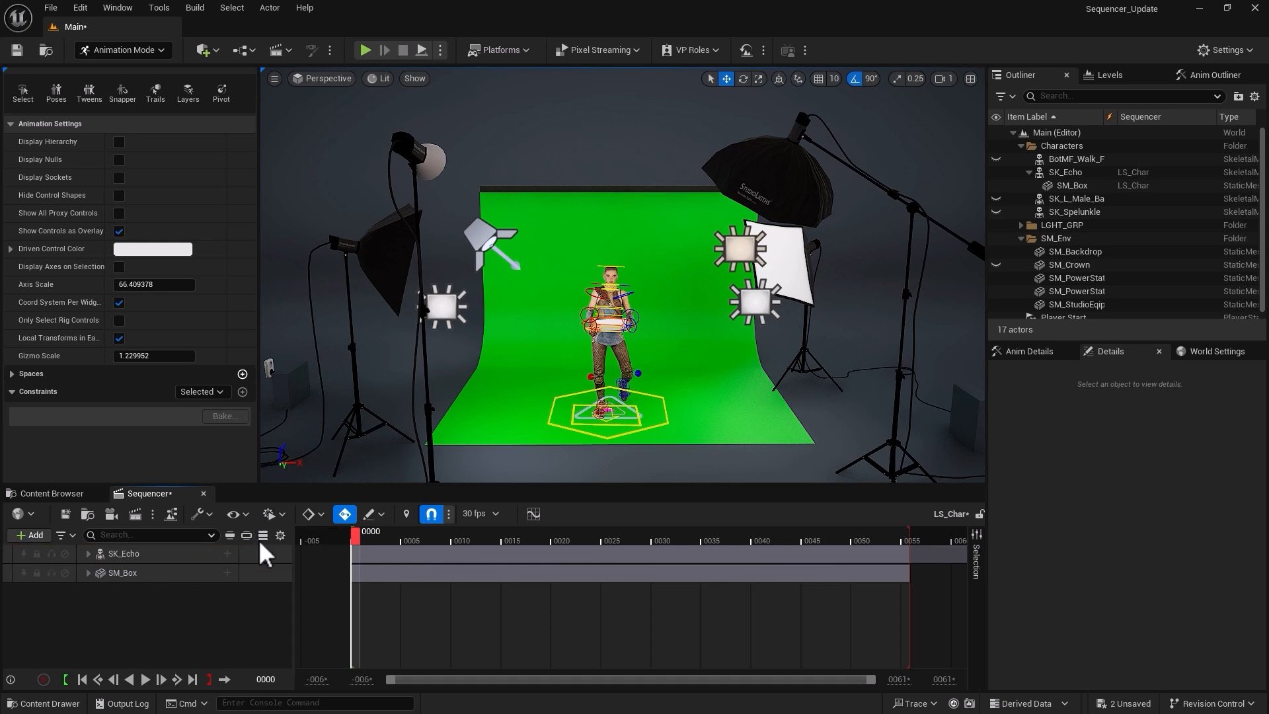
# Expand SK_Echo's tracks in the sequence and select the CRU_3Node track.
pyautogui.click(280, 535)
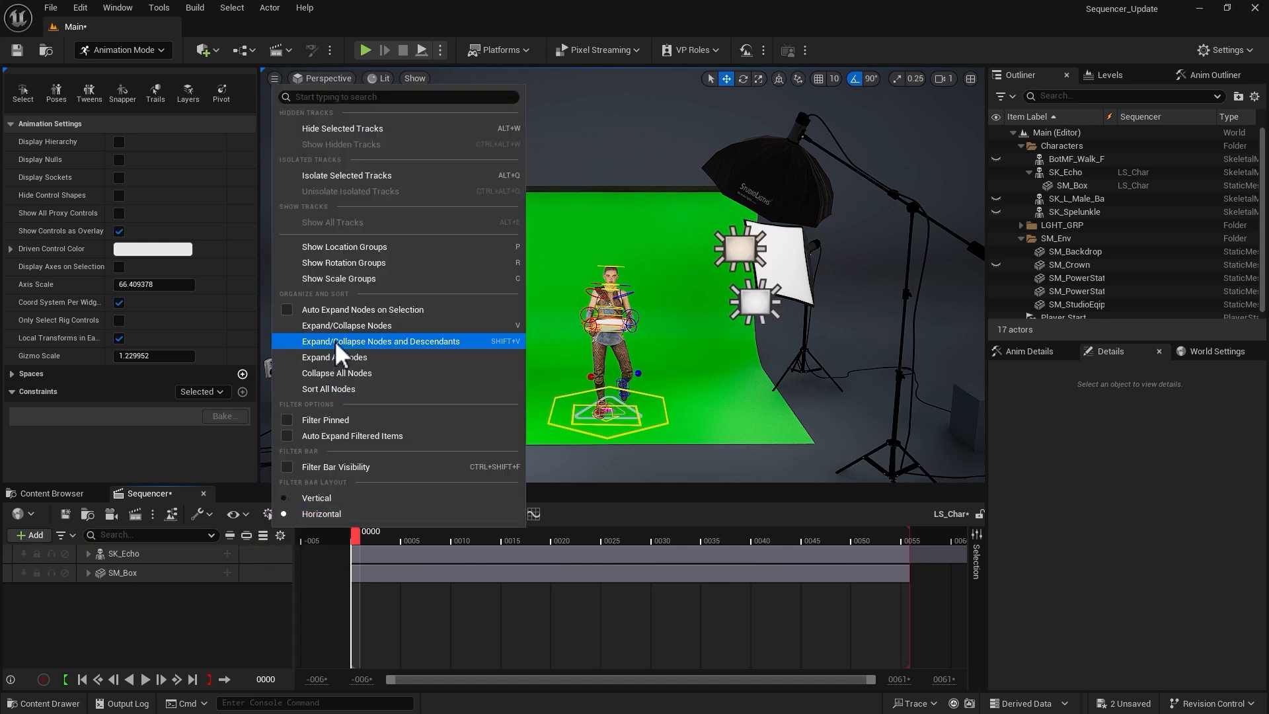
pyautogui.click(169, 632)
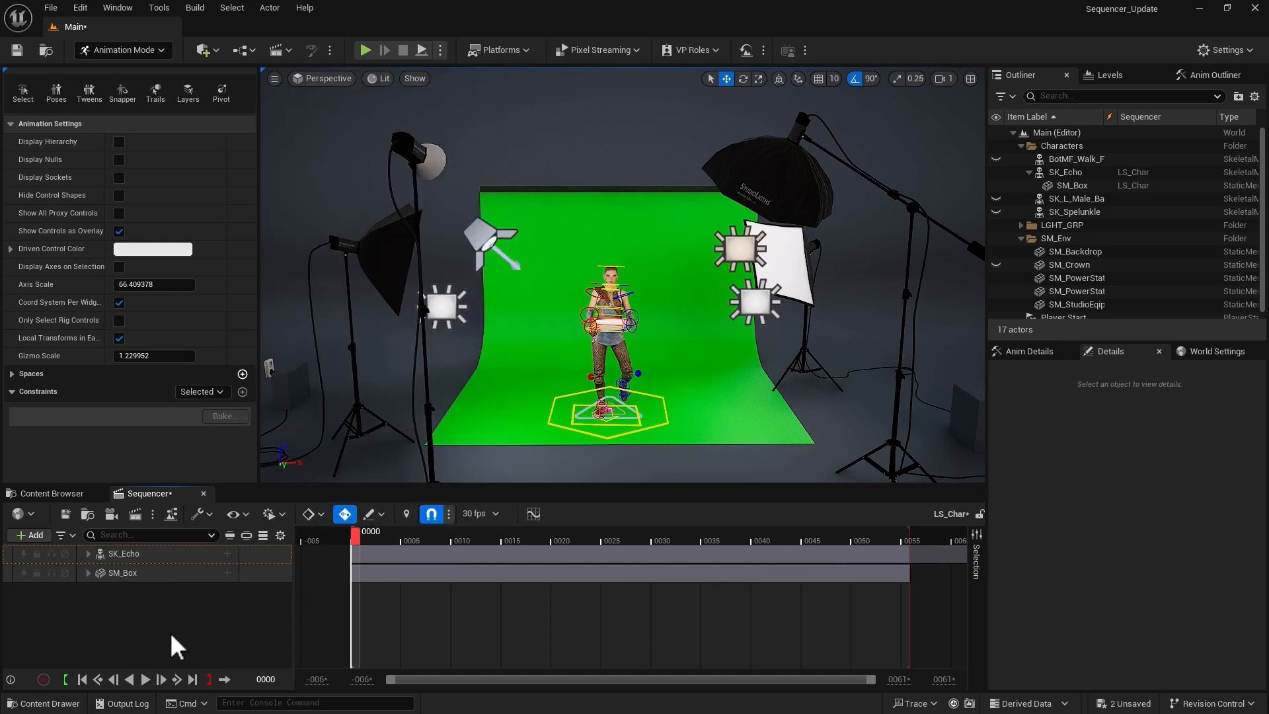
pyautogui.click(88, 553)
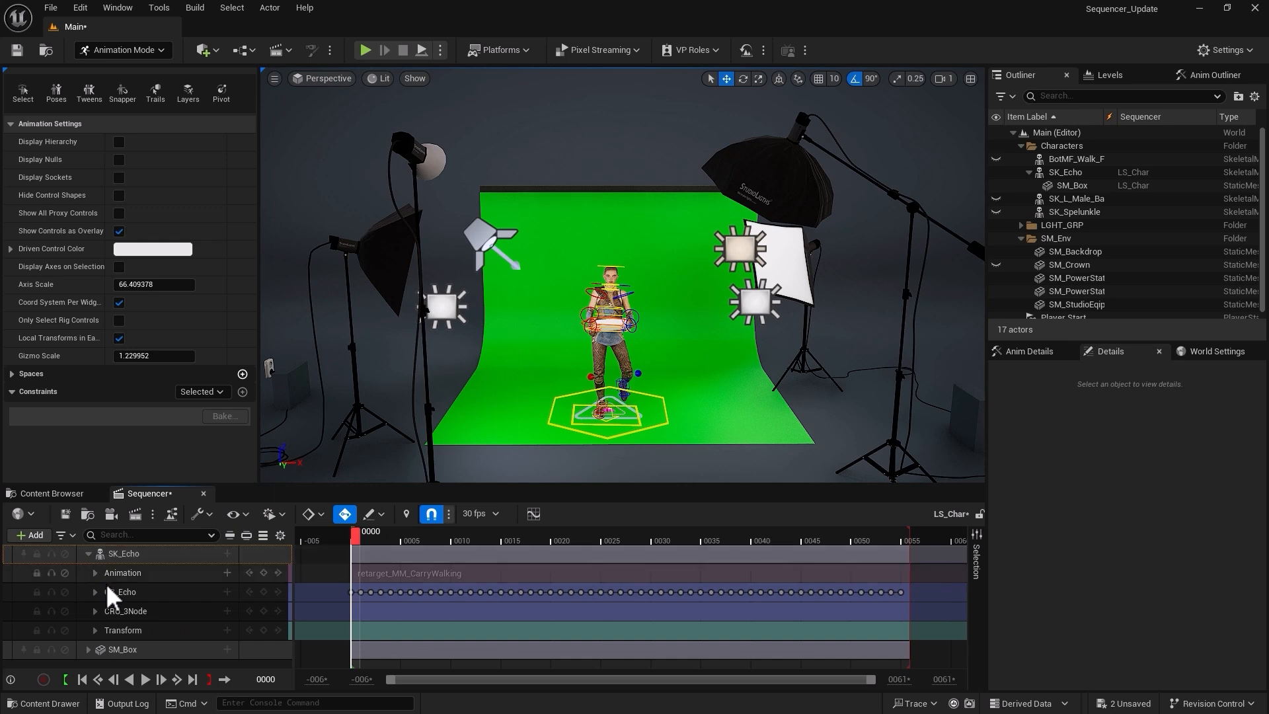
pyautogui.click(123, 605)
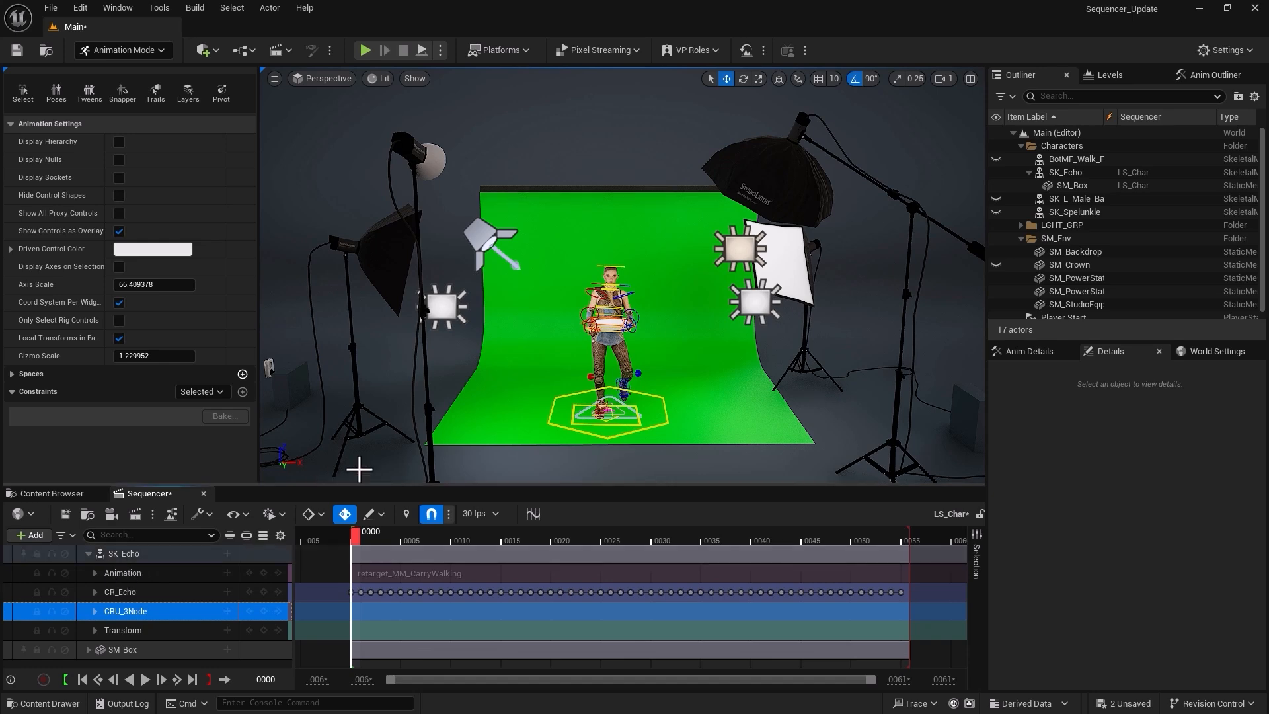
# Try moving SK_Echo sideways along the X axis in the viewport, and undo the move.
pyautogui.click(173, 554)
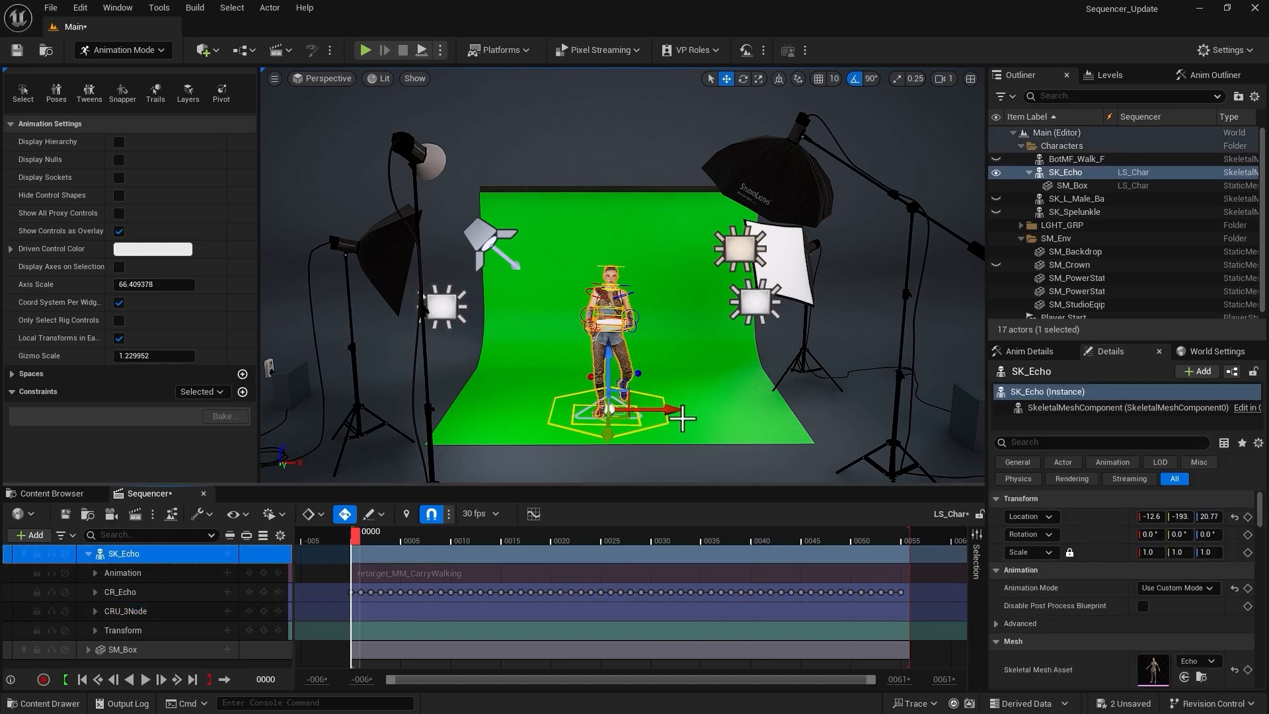
pyautogui.moveTo(678, 410); pyautogui.dragTo(661, 413)
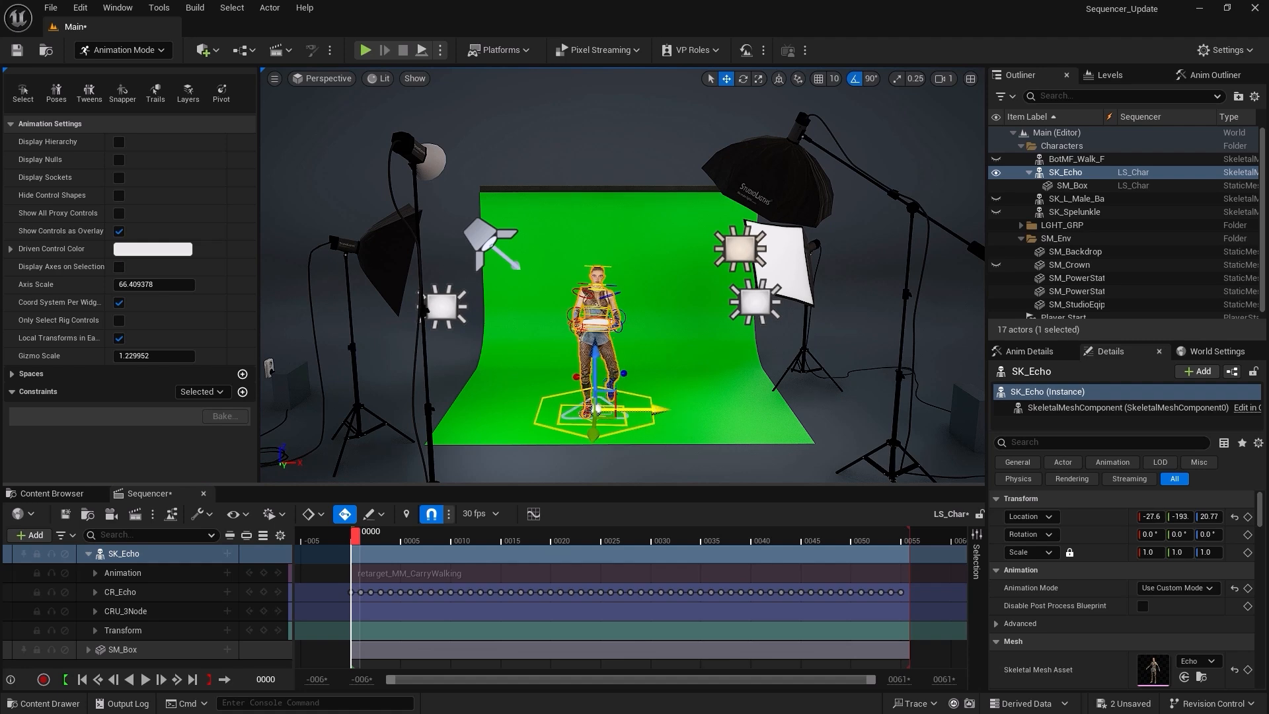
pyautogui.hotkey('ctrl', 'z')
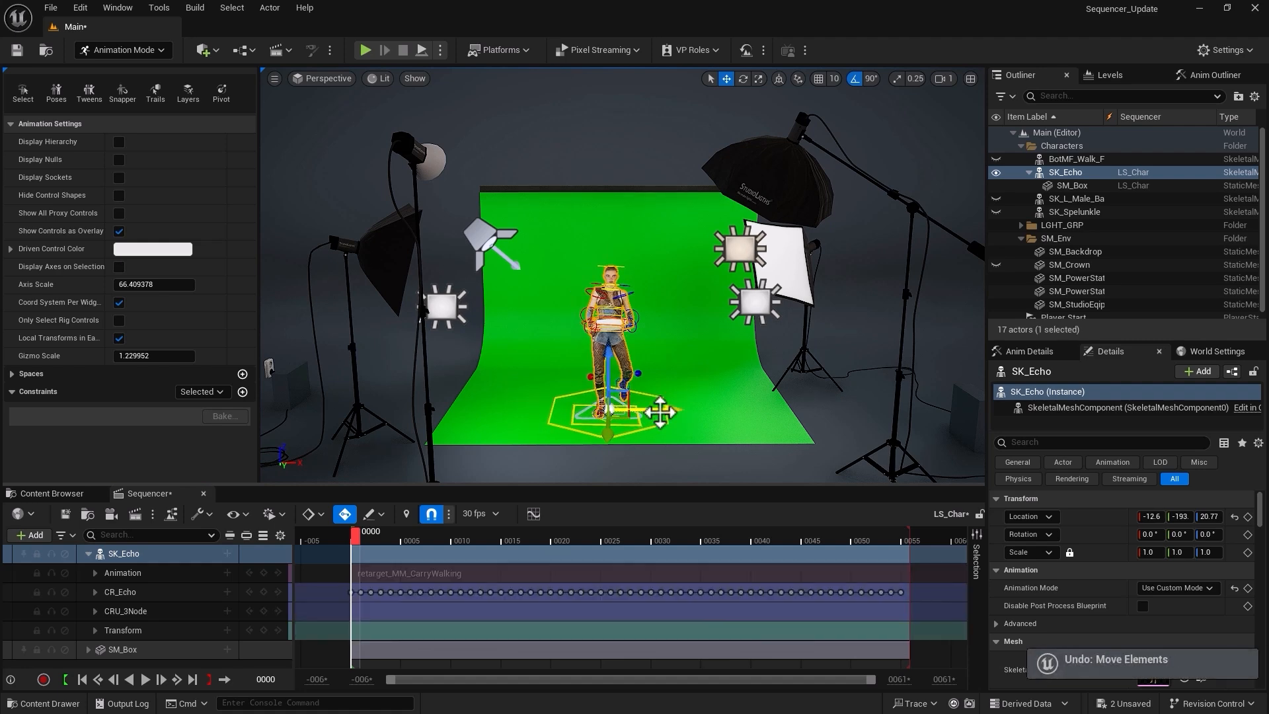
# Expand the CRU_3Node track and examine its Global, Parent and Child controls at SK_Echo's feet.
pyautogui.click(92, 611)
pyautogui.scroll(-2, 98, 613)
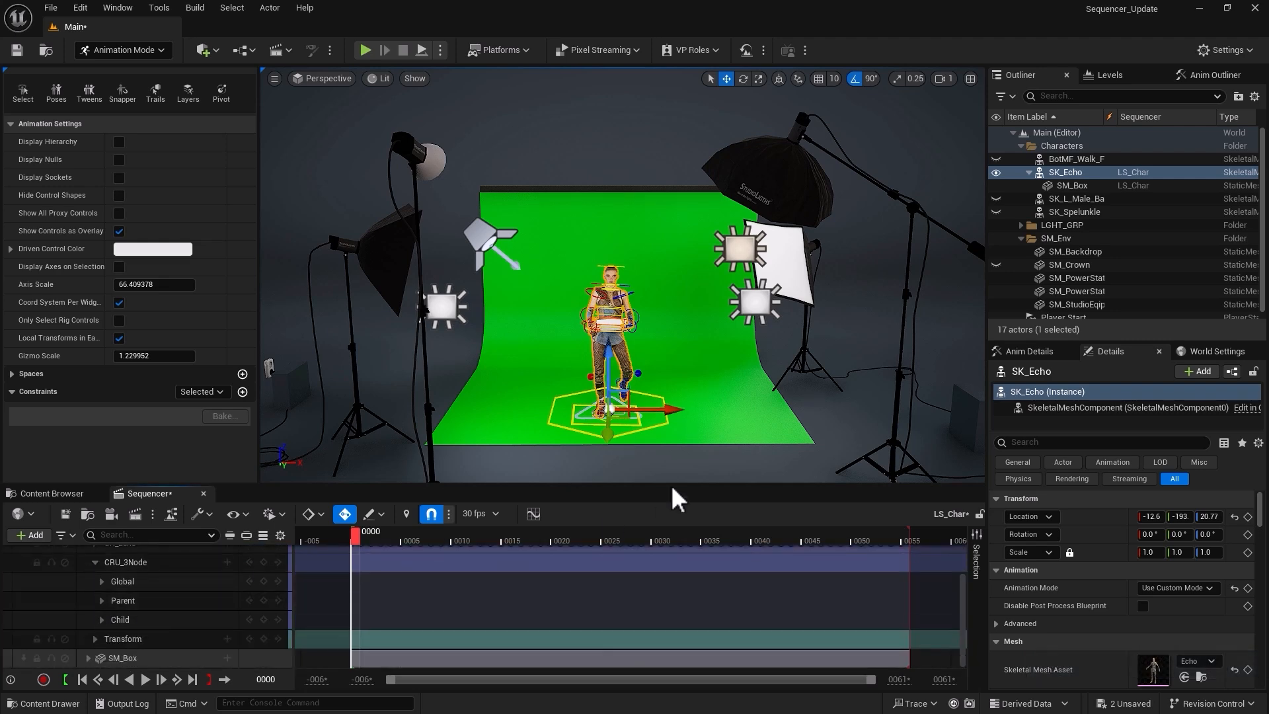
pyautogui.keyDown('alt'); pyautogui.moveTo(658, 432); pyautogui.dragTo(713, 434, button='right'); pyautogui.keyUp('alt')
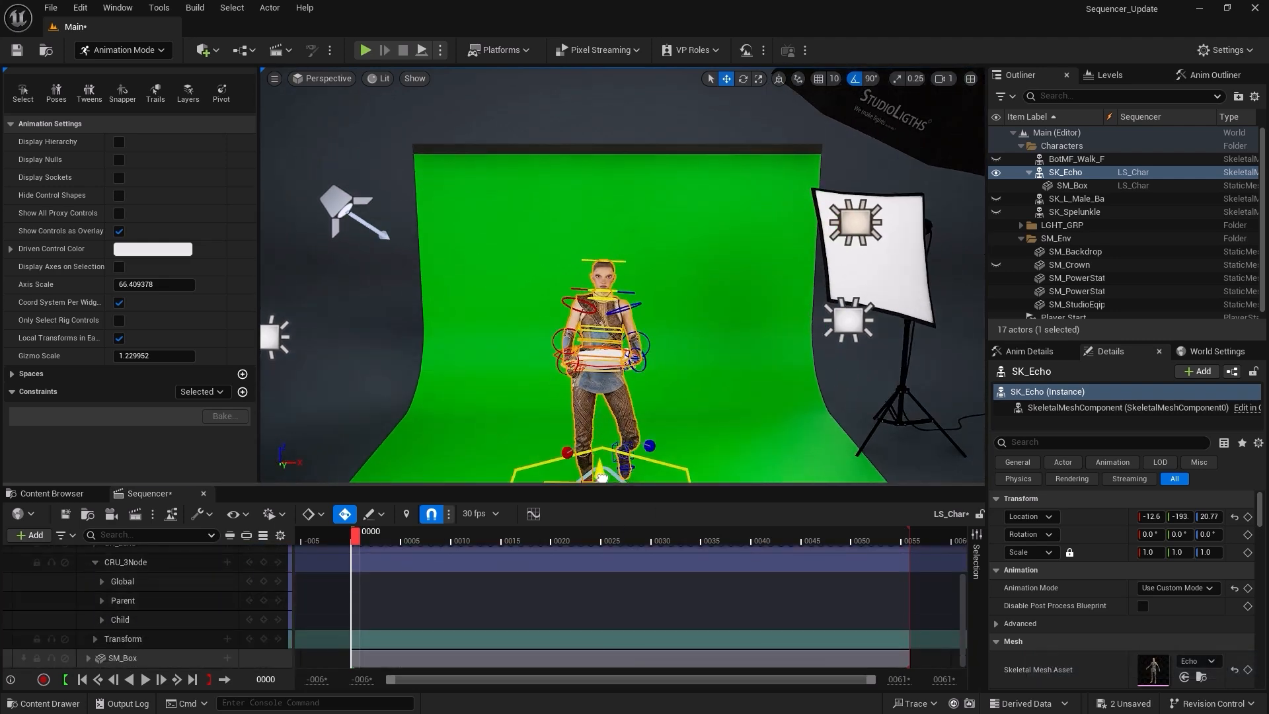
pyautogui.hotkey('ctrl', 'z')
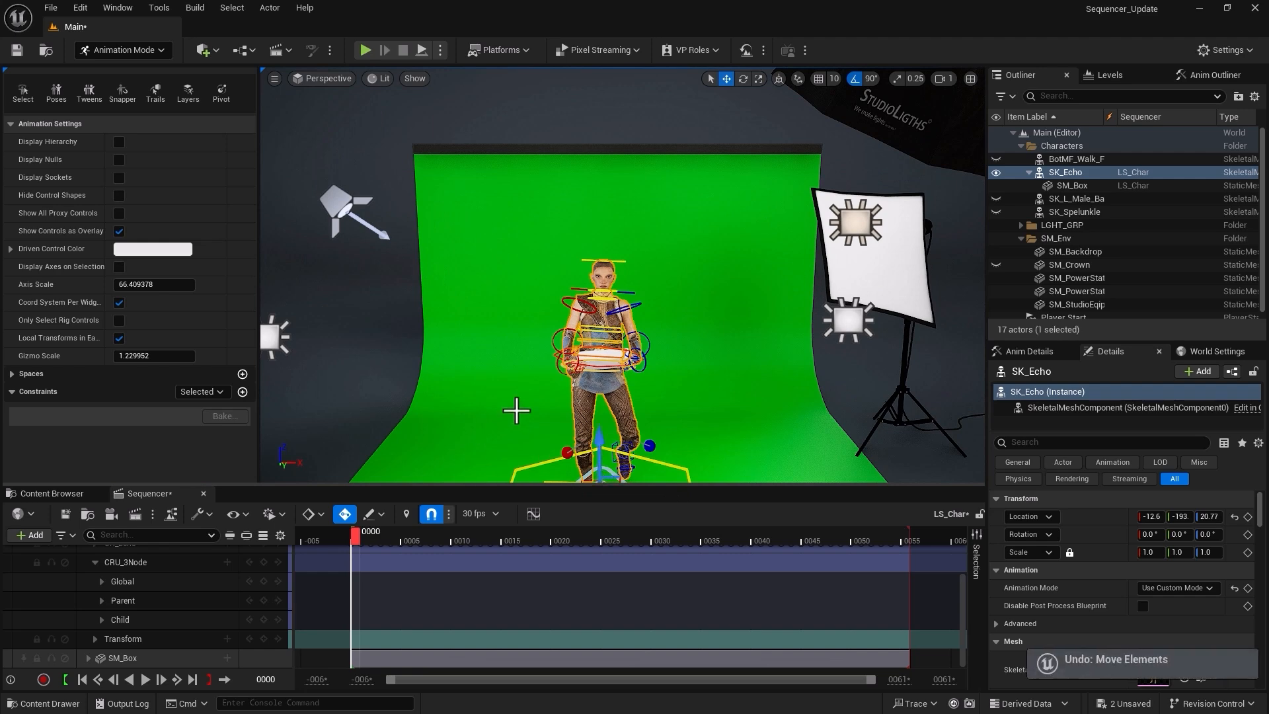
pyautogui.press('f')
pyautogui.keyDown('alt'); pyautogui.moveTo(465, 429); pyautogui.dragTo(469, 426); pyautogui.keyUp('alt')
pyautogui.keyDown('alt'); pyautogui.moveTo(510, 426); pyautogui.dragTo(568, 427, button='right'); pyautogui.keyUp('alt')
pyautogui.keyDown('alt'); pyautogui.moveTo(568, 427); pyautogui.dragTo(568, 404, button='middle'); pyautogui.keyUp('alt')
pyautogui.keyDown('alt'); pyautogui.moveTo(490, 431); pyautogui.dragTo(443, 284, button='middle'); pyautogui.keyUp('alt')
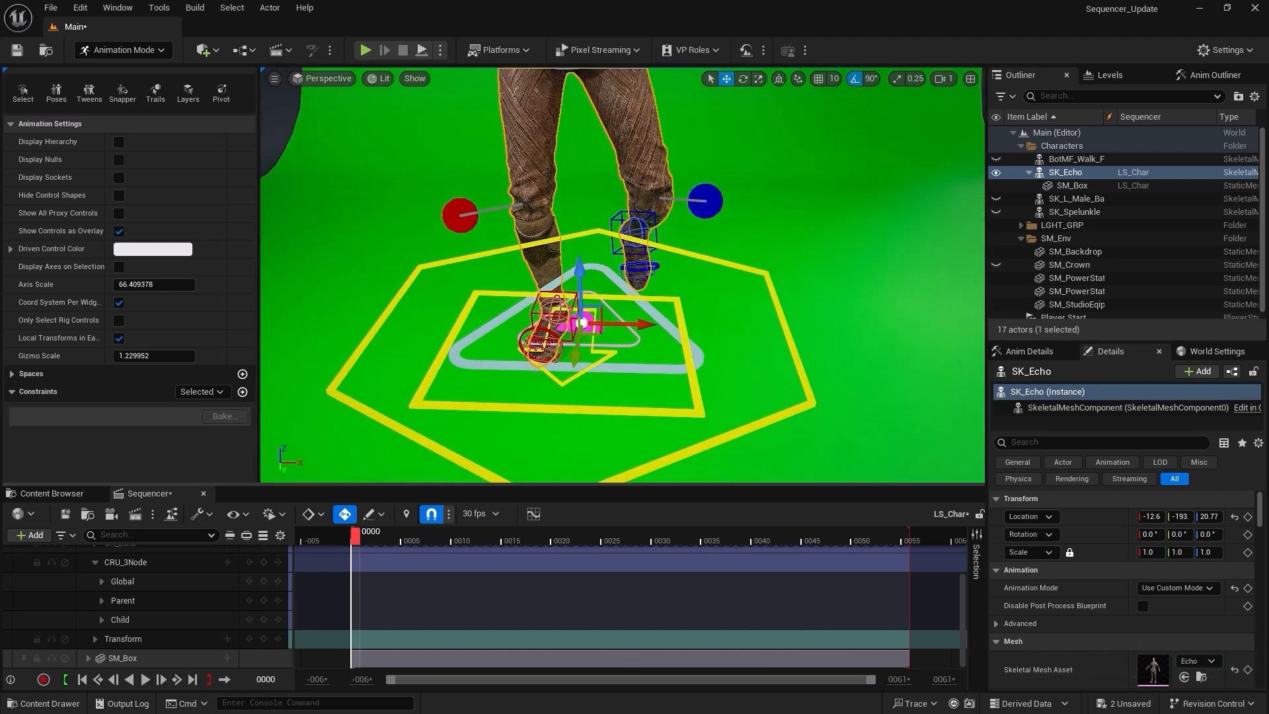
pyautogui.moveTo(498, 388)
pyautogui.keyDown('alt'); pyautogui.mouseDown()
pyautogui.moveTo(514, 389)
pyautogui.moveTo(497, 388)
pyautogui.mouseUp(); pyautogui.keyUp('alt')
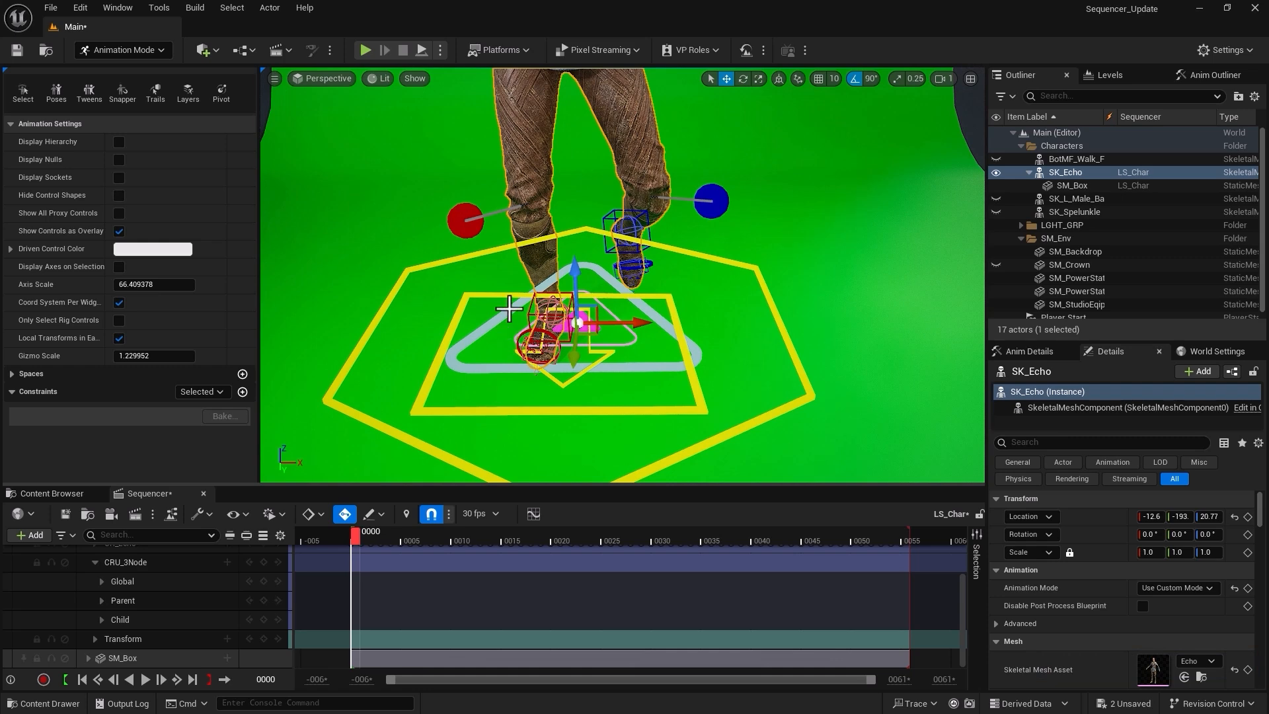
pyautogui.click(131, 581)
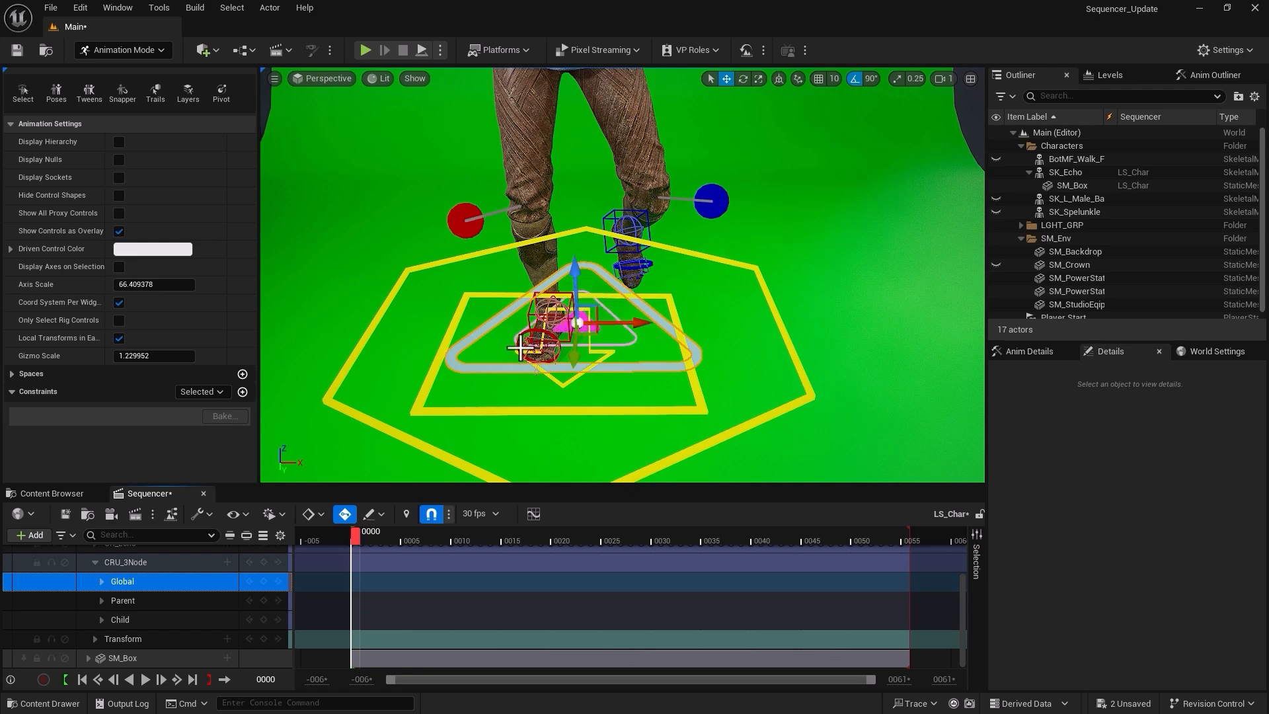
pyautogui.click(129, 599)
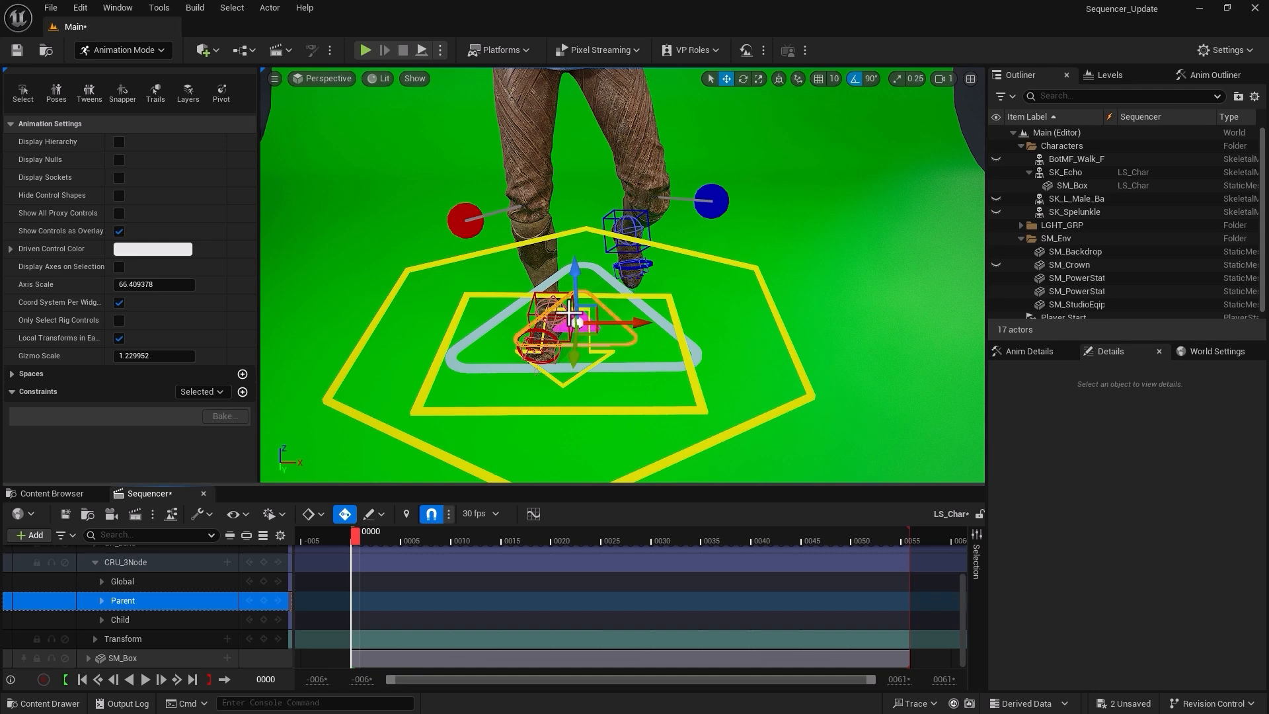
pyautogui.click(120, 621)
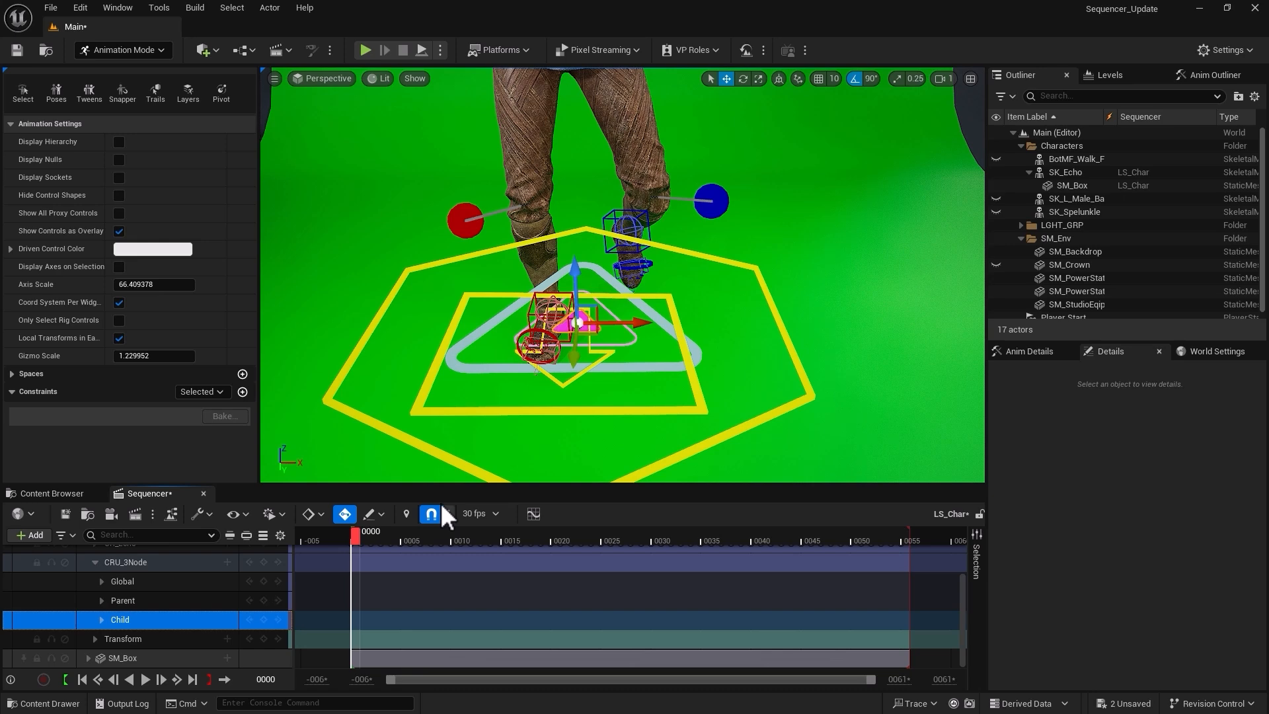
# Scrub through SK_Echo's box-carrying walk animation with the whole character in view, ending at frame 0.
pyautogui.keyDown('alt'); pyautogui.moveTo(818, 376); pyautogui.dragTo(740, 376, button='right'); pyautogui.keyUp('alt')
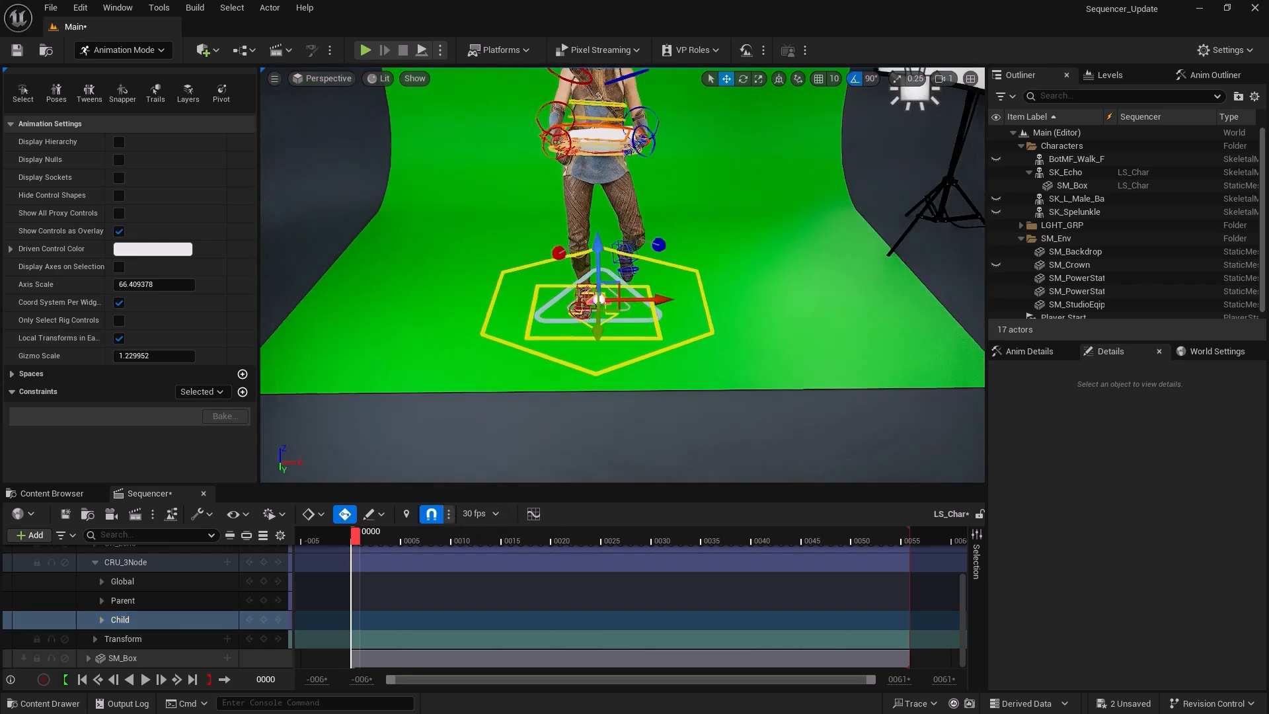
pyautogui.keyDown('alt'); pyautogui.moveTo(740, 377); pyautogui.dragTo(774, 358); pyautogui.keyUp('alt')
pyautogui.keyDown('alt'); pyautogui.moveTo(774, 365); pyautogui.dragTo(761, 407, button='middle'); pyautogui.keyUp('alt')
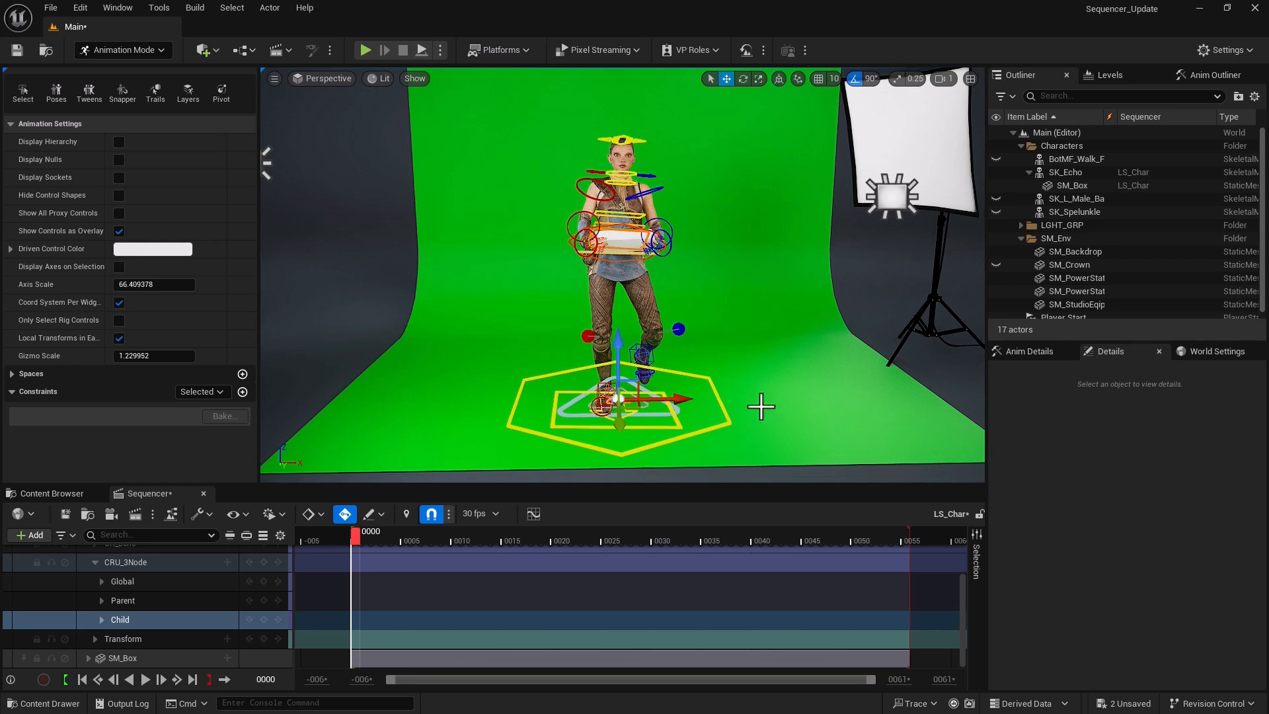
pyautogui.moveTo(479, 541); pyautogui.dragTo(354, 536)
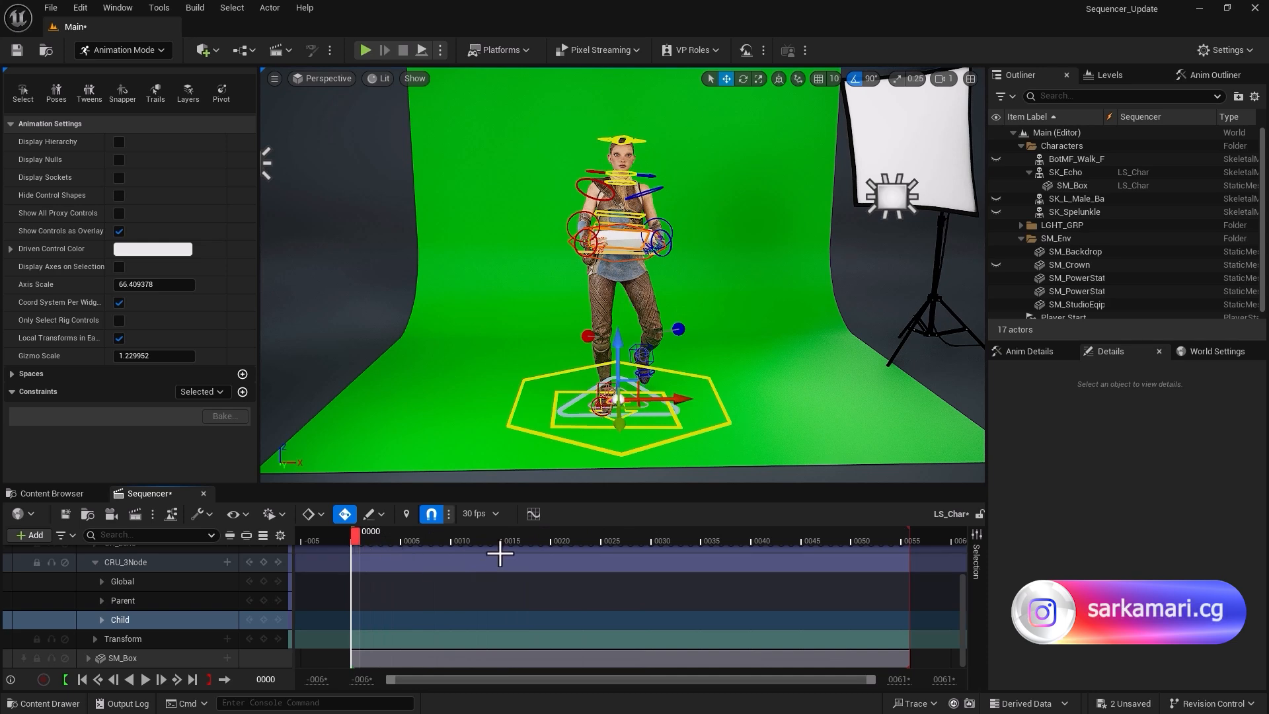
# Create a Parent constraint on SM_Box, picking CRU_3Node's Child control at SK_Echo's feet as its parent.
pyautogui.click(621, 249)
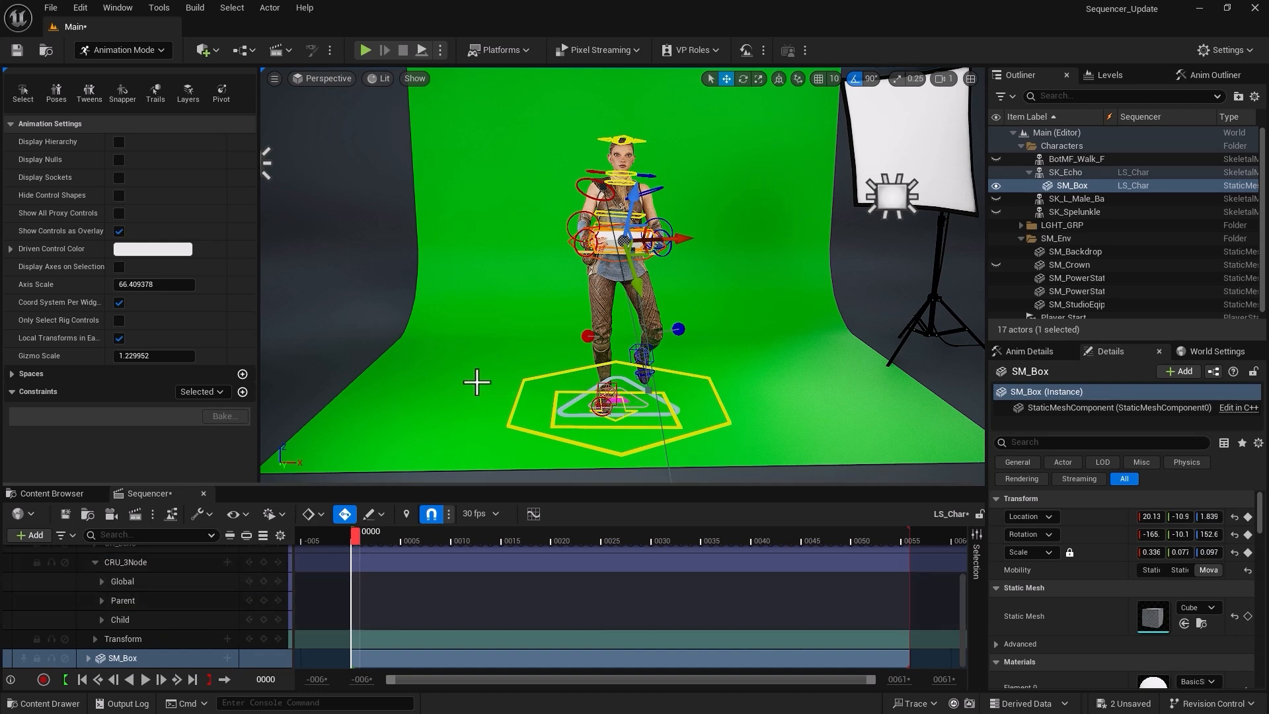
pyautogui.keyDown('alt'); pyautogui.moveTo(477, 382); pyautogui.dragTo(477, 430); pyautogui.keyUp('alt')
pyautogui.keyDown('alt'); pyautogui.moveTo(481, 382); pyautogui.dragTo(555, 382, button='right'); pyautogui.keyUp('alt')
pyautogui.moveTo(481, 382)
pyautogui.keyDown('alt'); pyautogui.mouseDown(button='middle')
pyautogui.moveTo(456, 330)
pyautogui.moveTo(479, 367)
pyautogui.mouseUp(button='middle'); pyautogui.keyUp('alt')
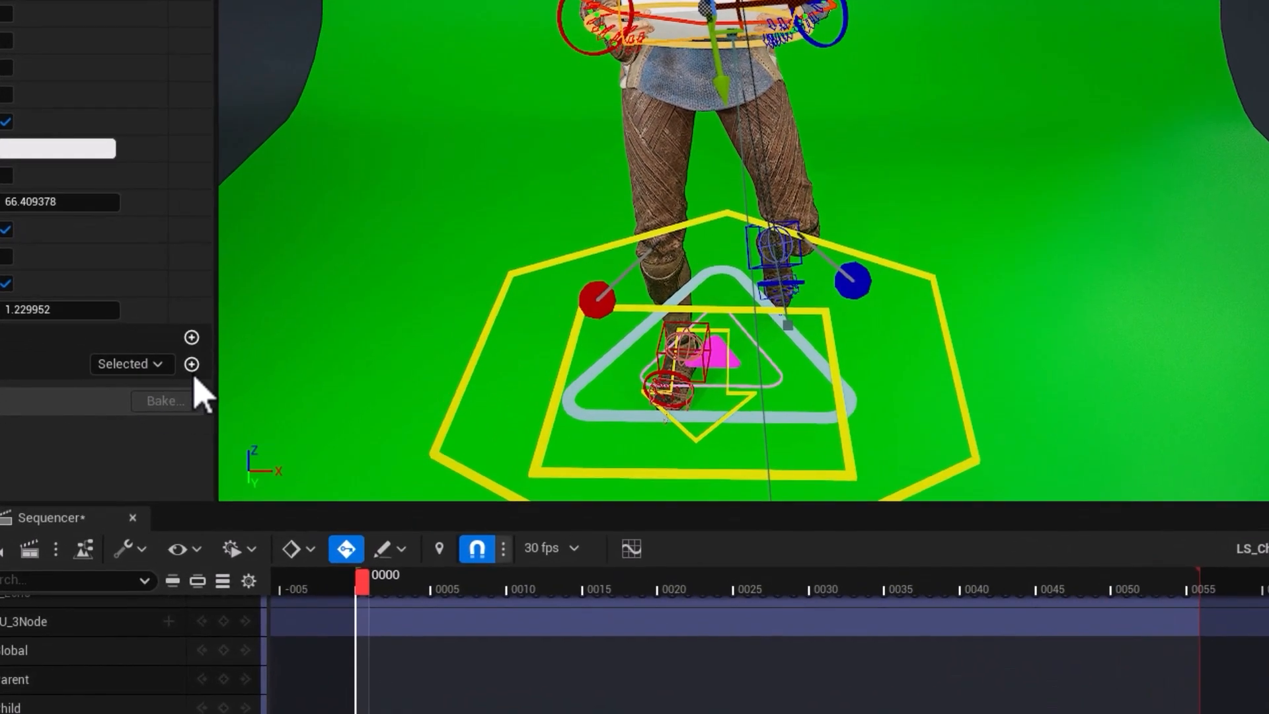
pyautogui.click(242, 391)
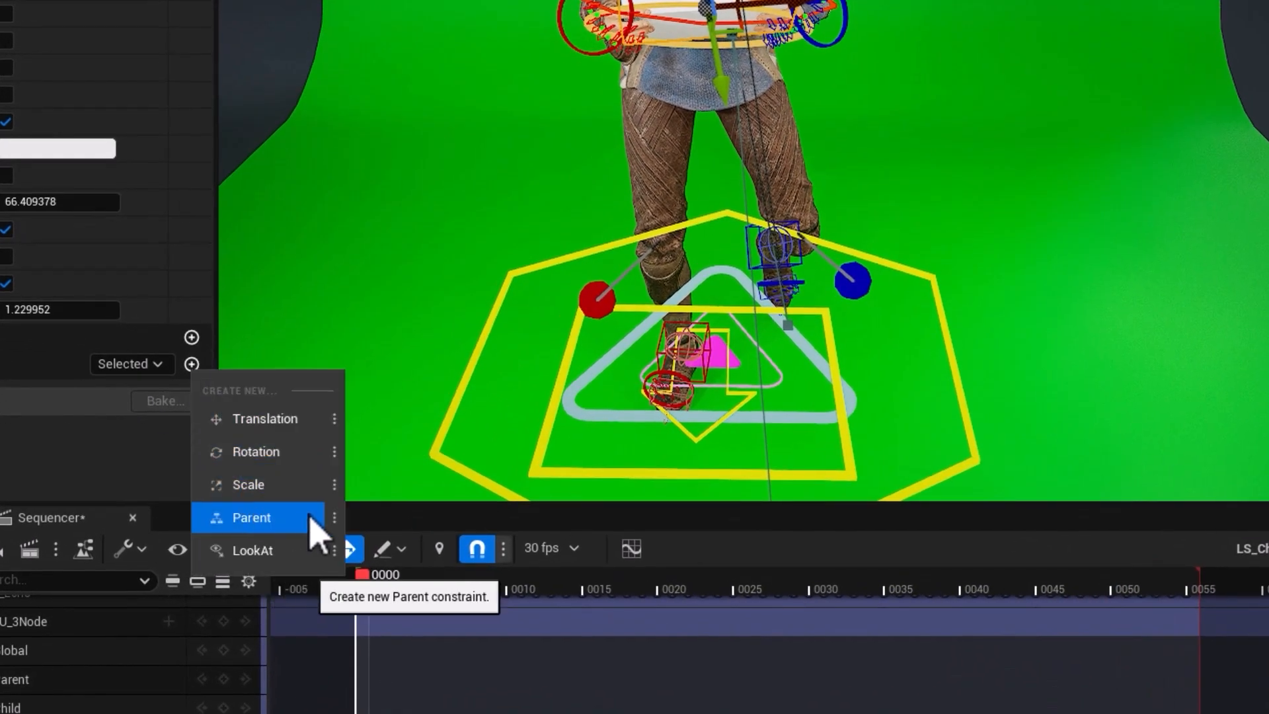
pyautogui.click(334, 519)
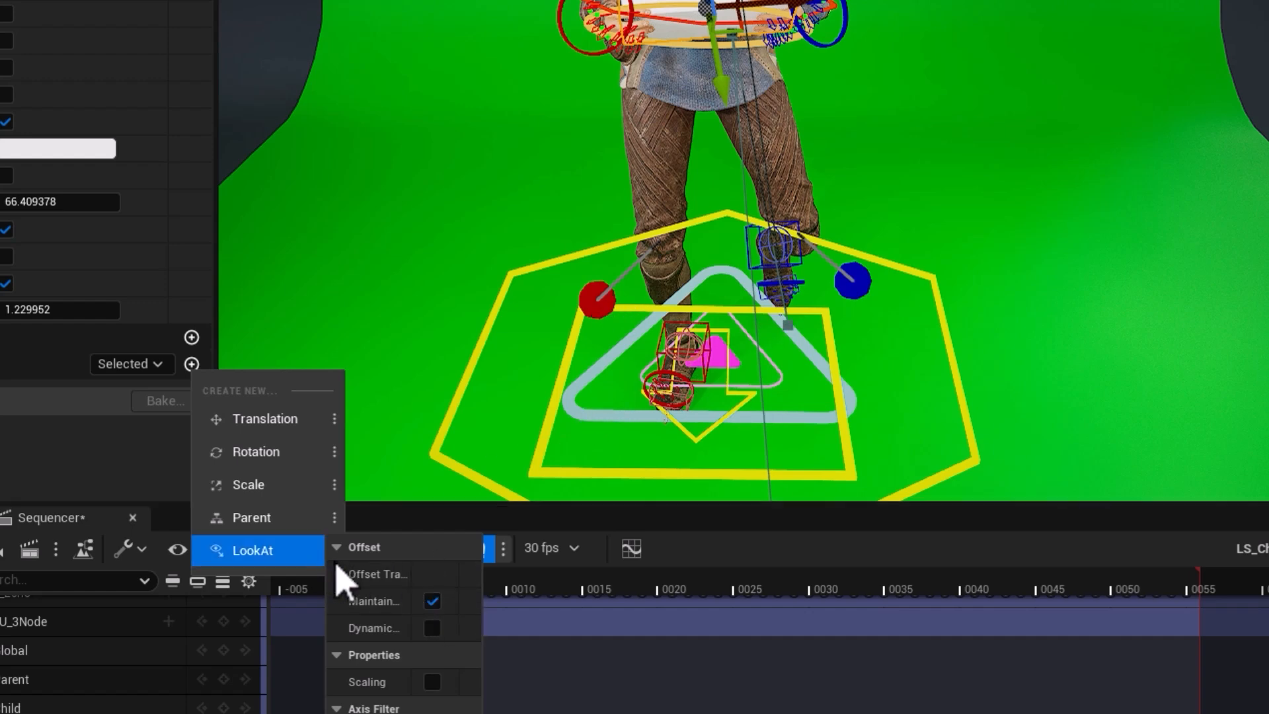
pyautogui.click(271, 519)
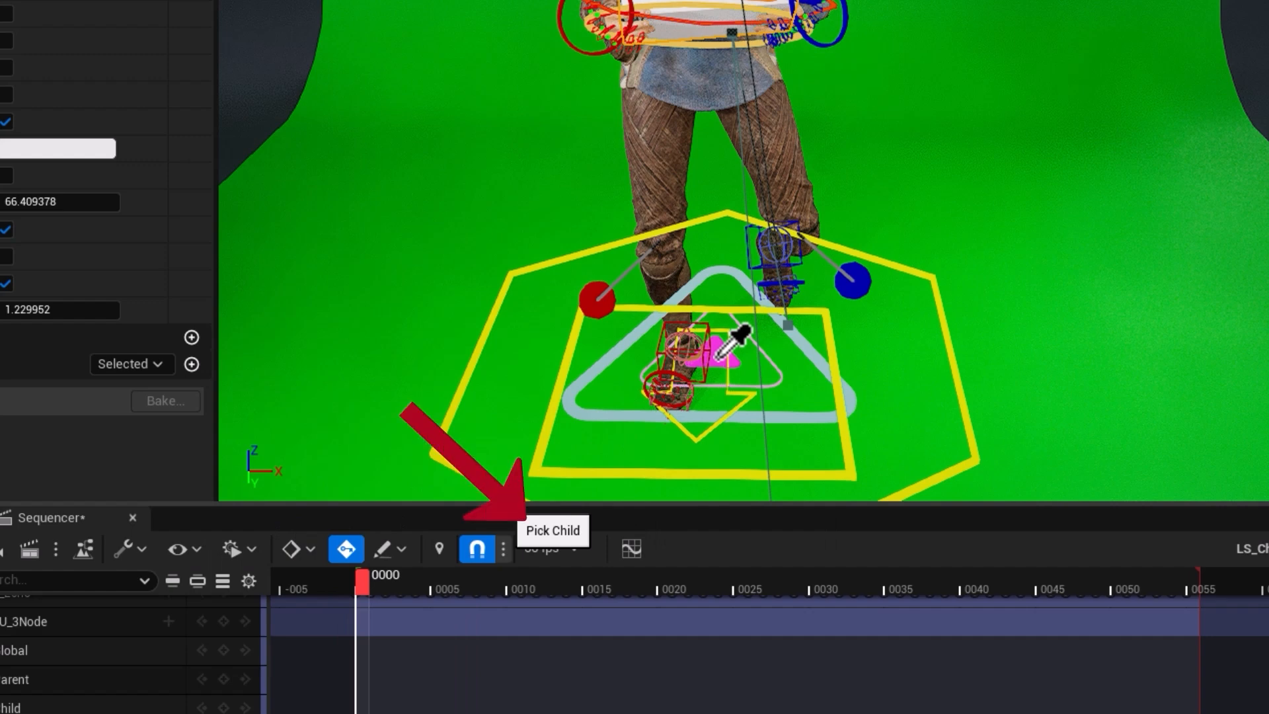
pyautogui.click(764, 356)
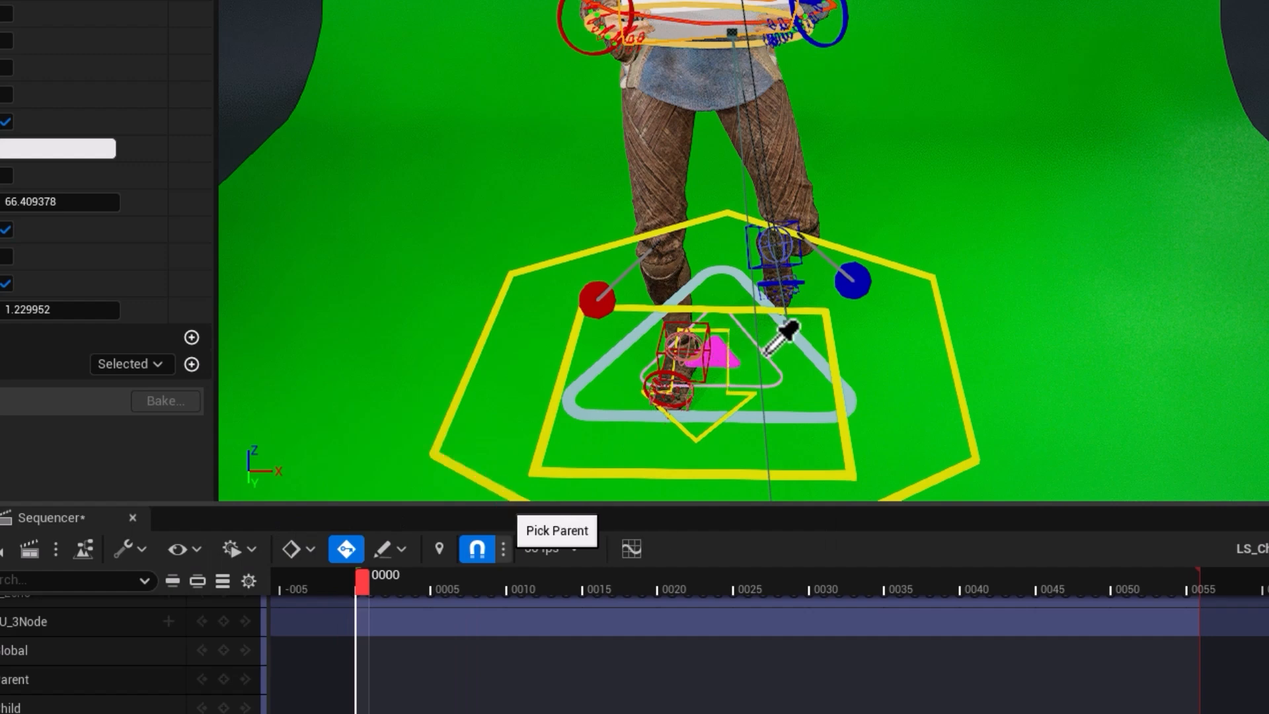
pyautogui.click(795, 343)
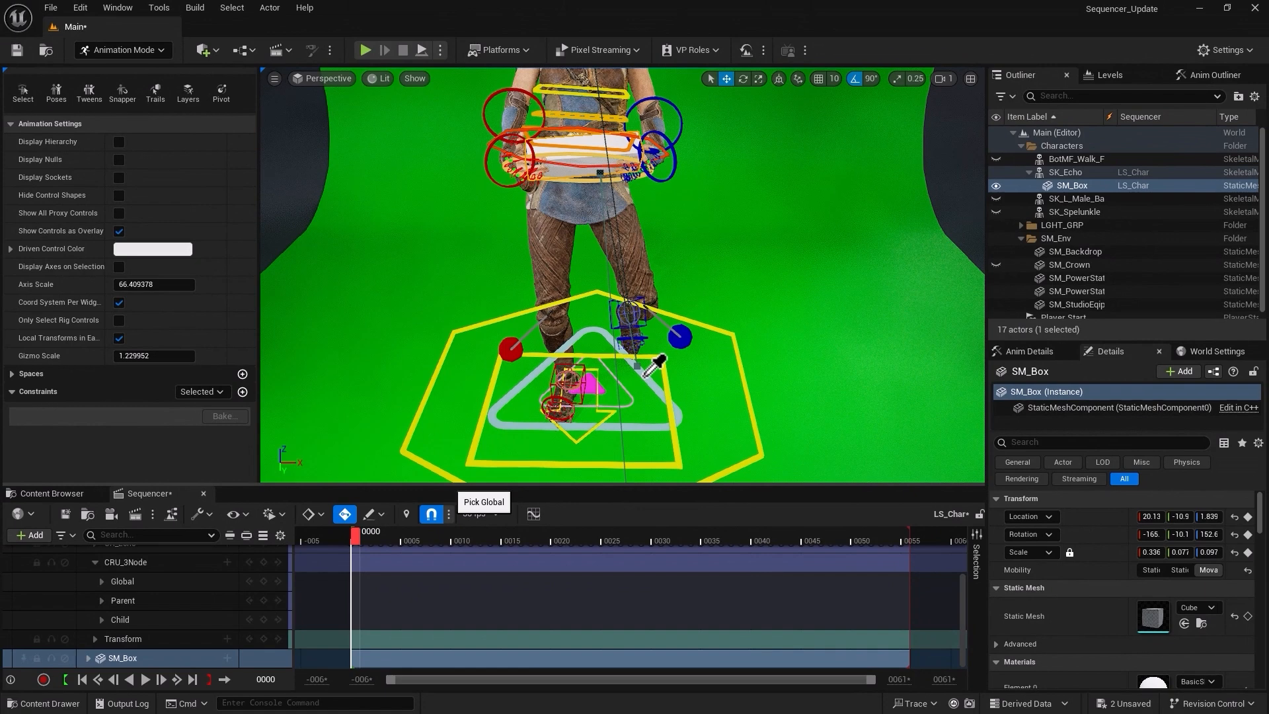
pyautogui.click(594, 389)
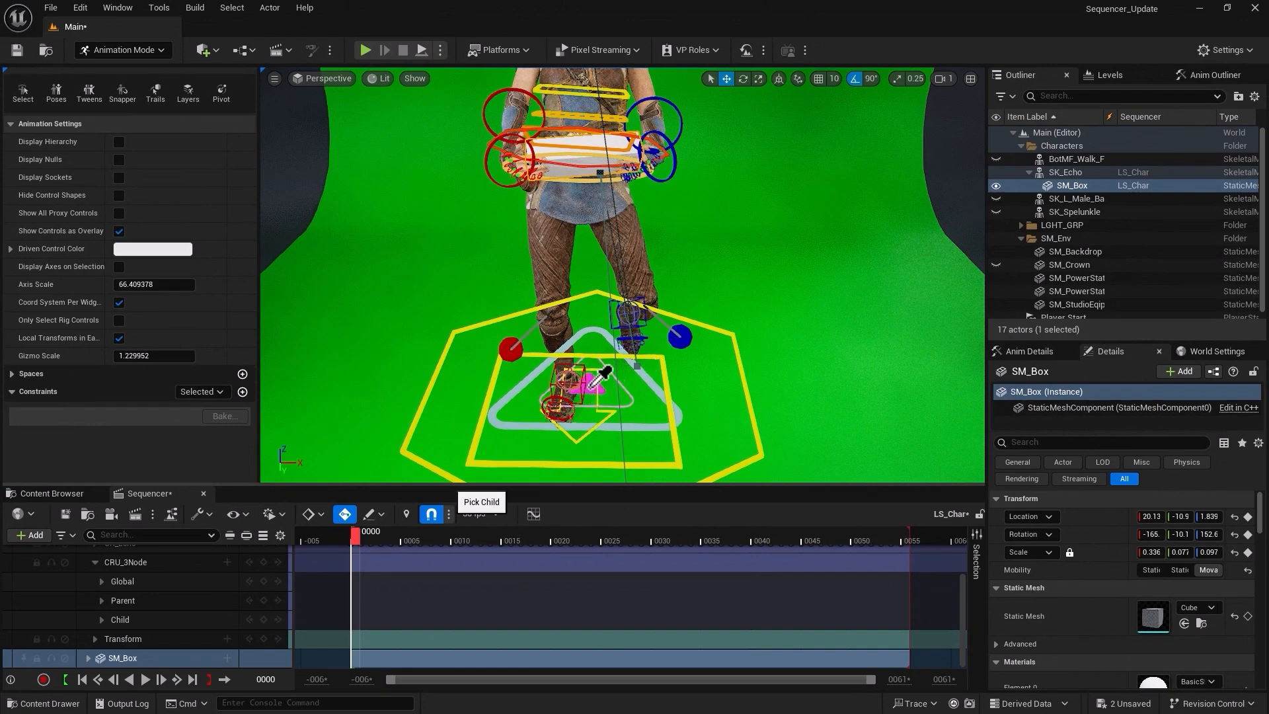
pyautogui.click(594, 388)
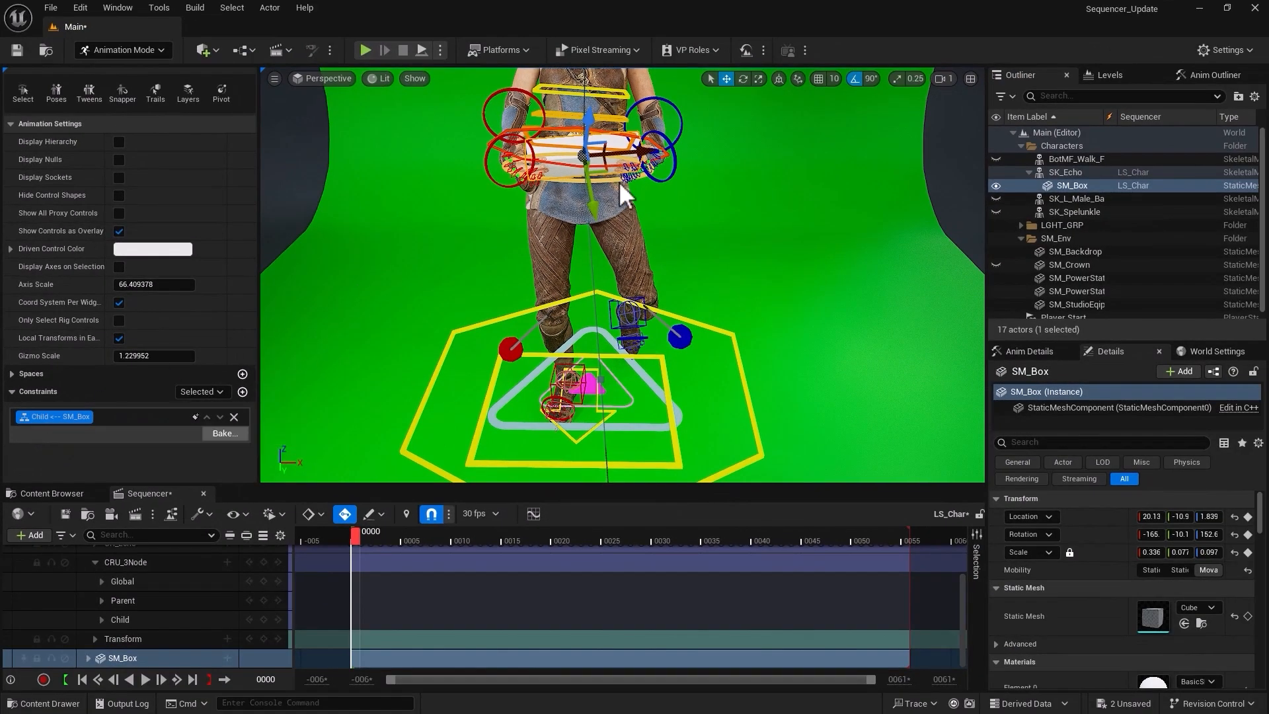
# Test the constraint by moving SM_Box directly, undoing that move, and shifting the Child control sideways and back.
pyautogui.moveTo(646, 152); pyautogui.dragTo(680, 148)
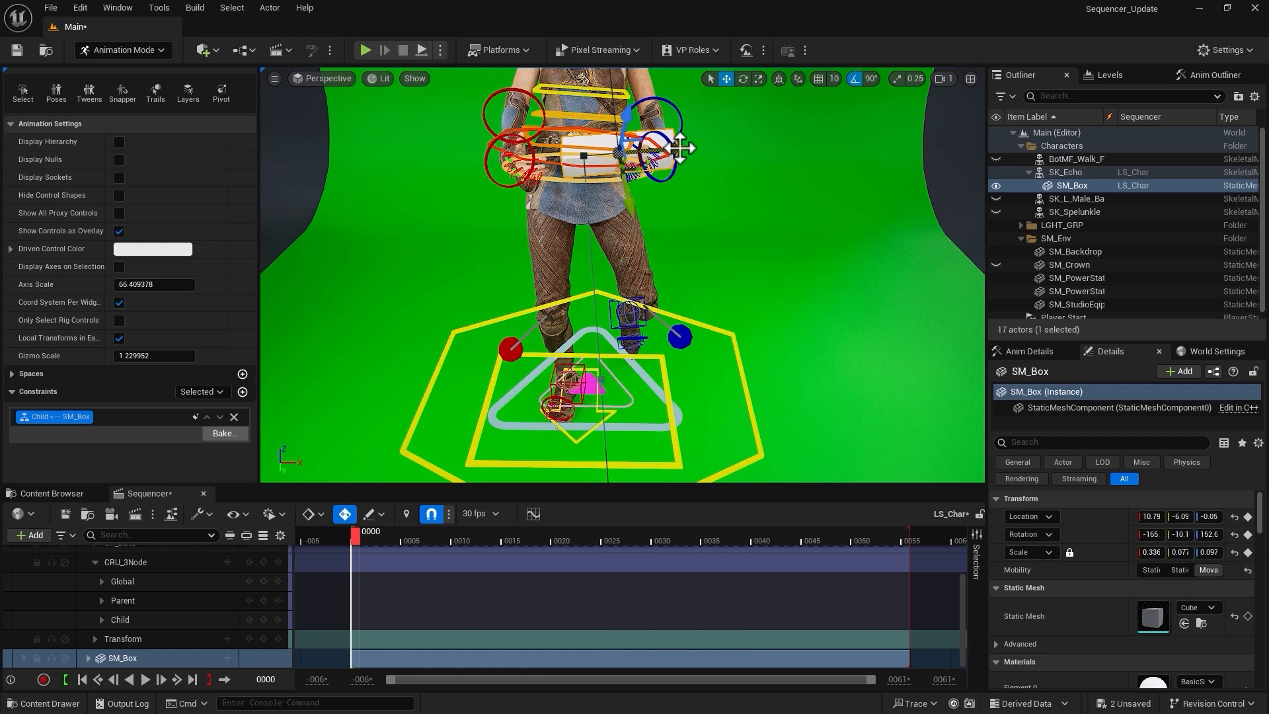
pyautogui.hotkey('ctrl', 'z')
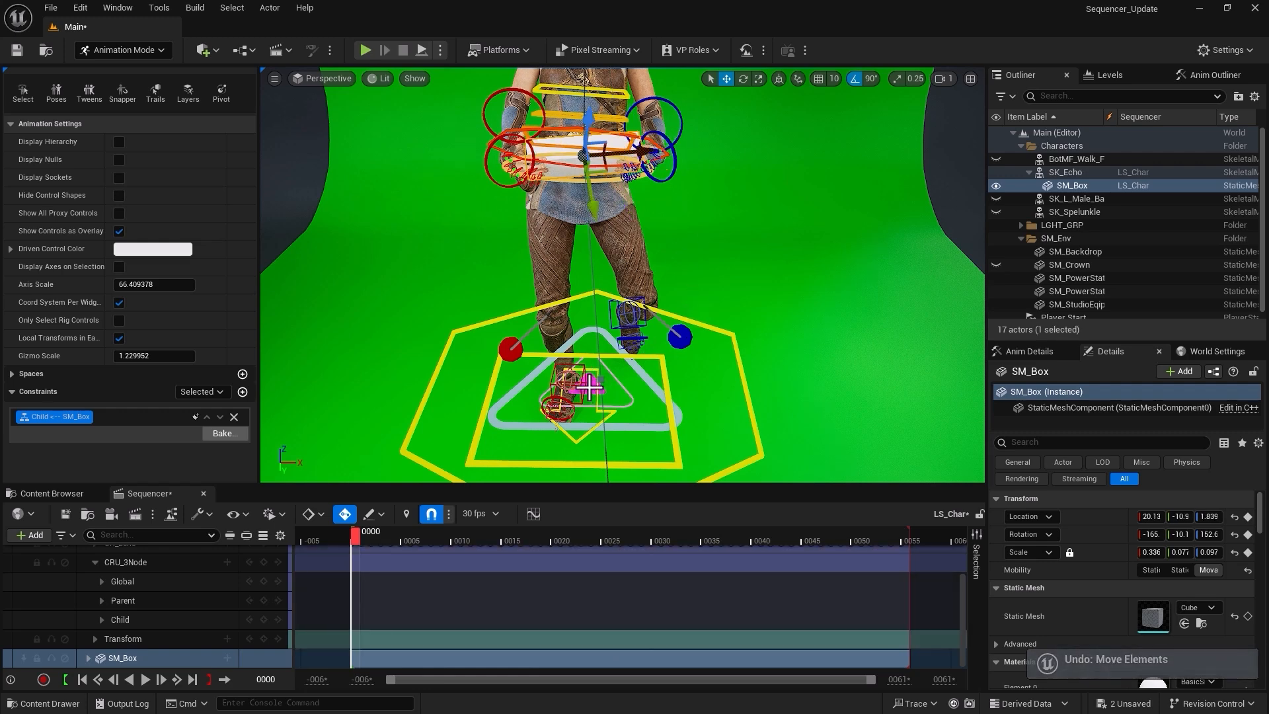
pyautogui.click(588, 387)
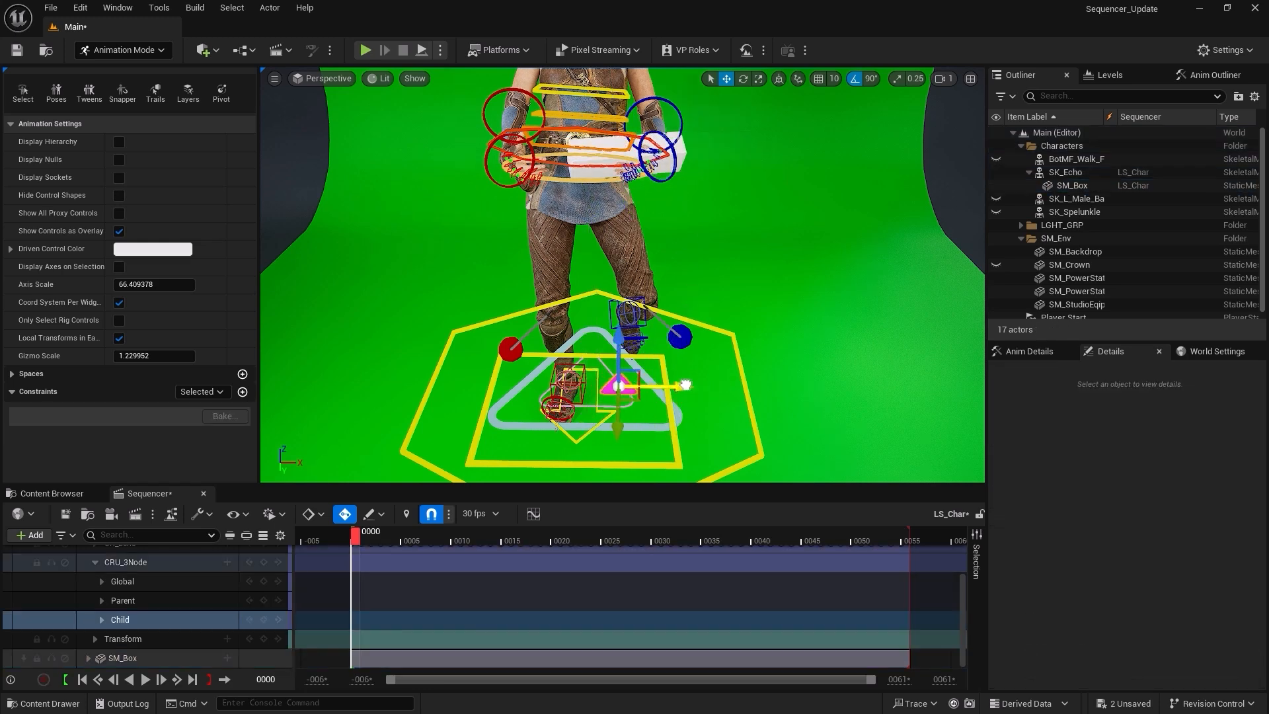
pyautogui.moveTo(685, 384); pyautogui.dragTo(652, 391)
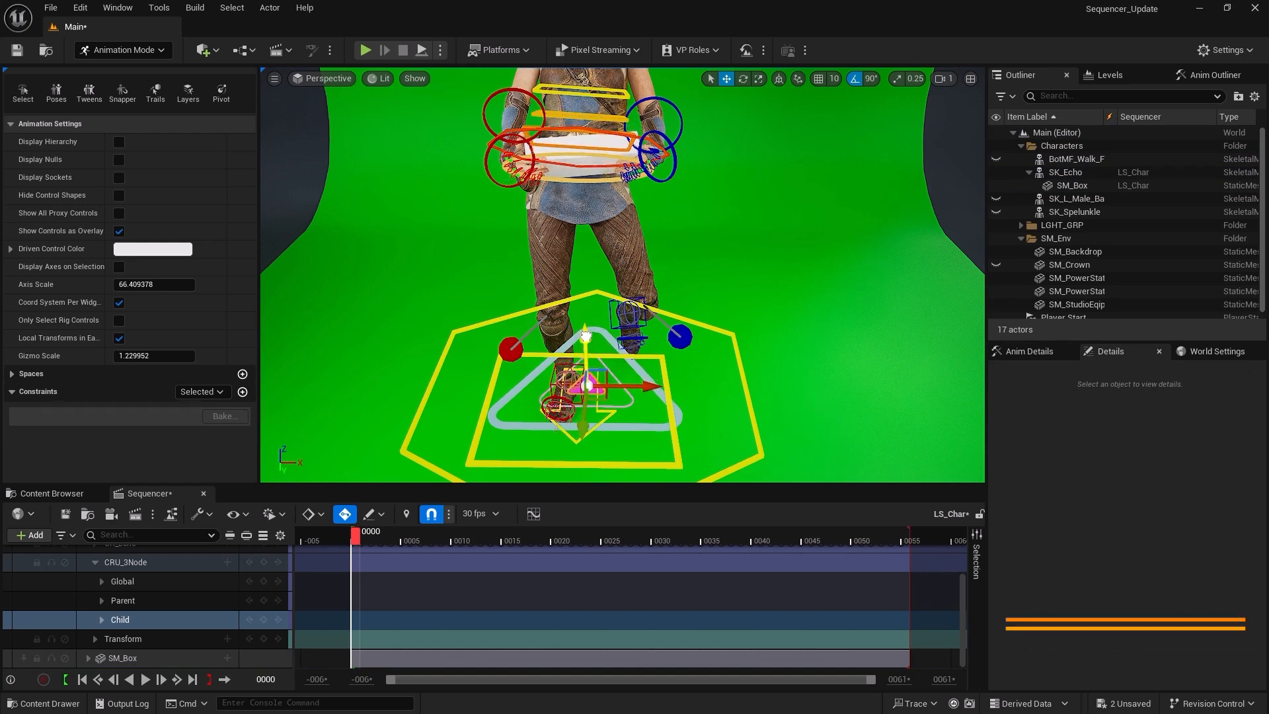
pyautogui.moveTo(585, 336)
pyautogui.mouseDown()
pyautogui.moveTo(587, 319)
pyautogui.moveTo(592, 339)
pyautogui.mouseUp()
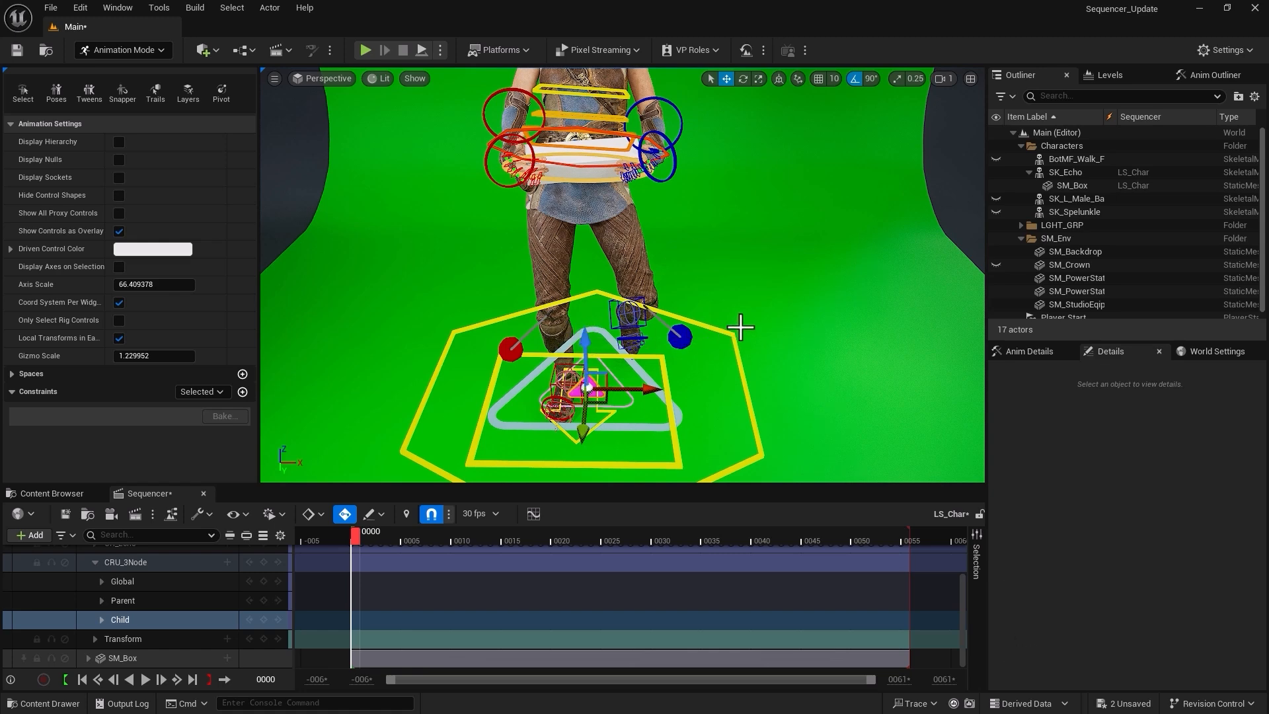
# Add the CRU_BlendParent utility control rig to SK_Echo in the sequence, and delete the CRU_3Node track.
pyautogui.keyDown('alt'); pyautogui.moveTo(740, 327); pyautogui.dragTo(733, 320, button='right'); pyautogui.keyUp('alt')
pyautogui.keyDown('alt'); pyautogui.moveTo(733, 320); pyautogui.dragTo(734, 296); pyautogui.keyUp('alt')
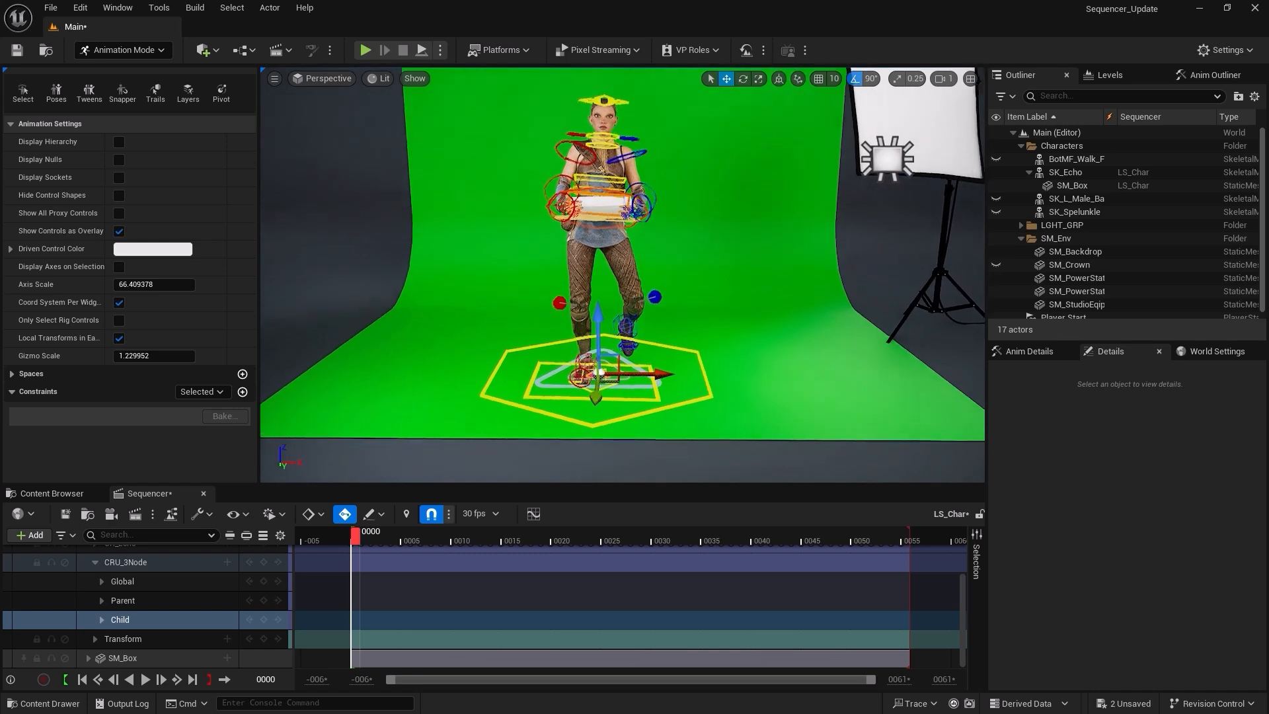
pyautogui.keyDown('alt'); pyautogui.moveTo(734, 296); pyautogui.dragTo(724, 351, button='middle'); pyautogui.keyUp('alt')
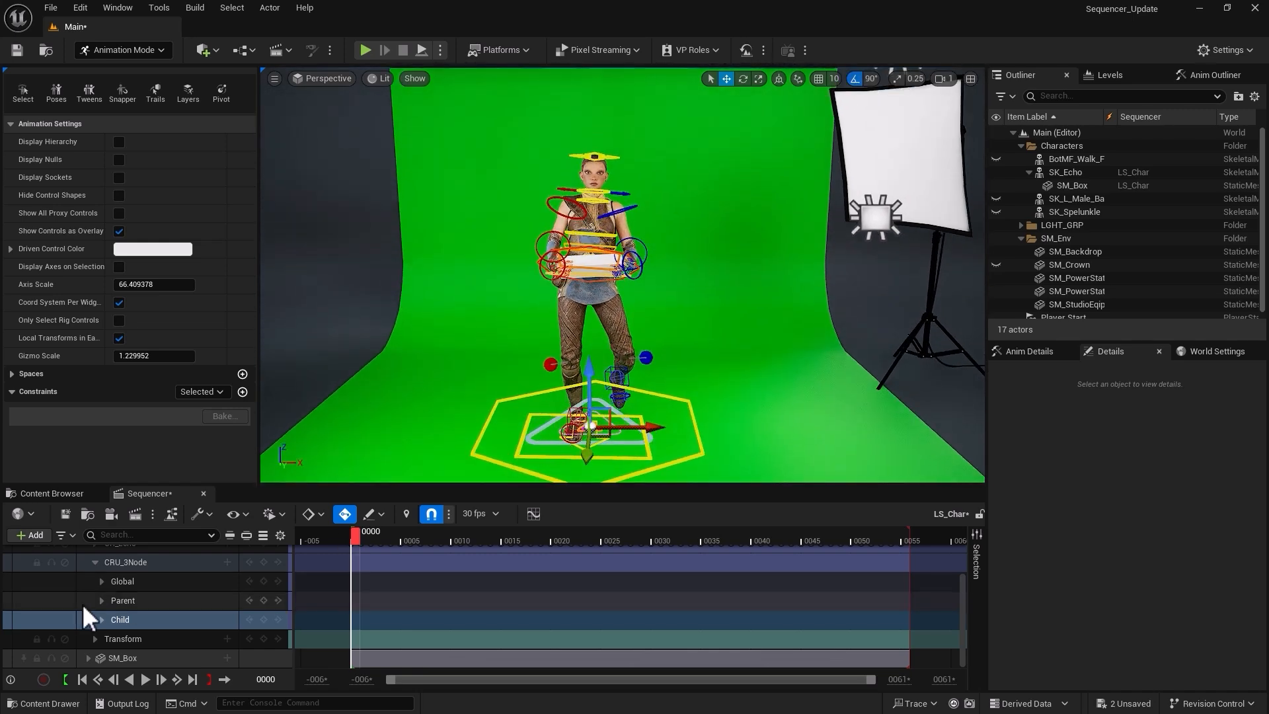
pyautogui.scroll(3, 164, 563)
pyautogui.click(168, 559)
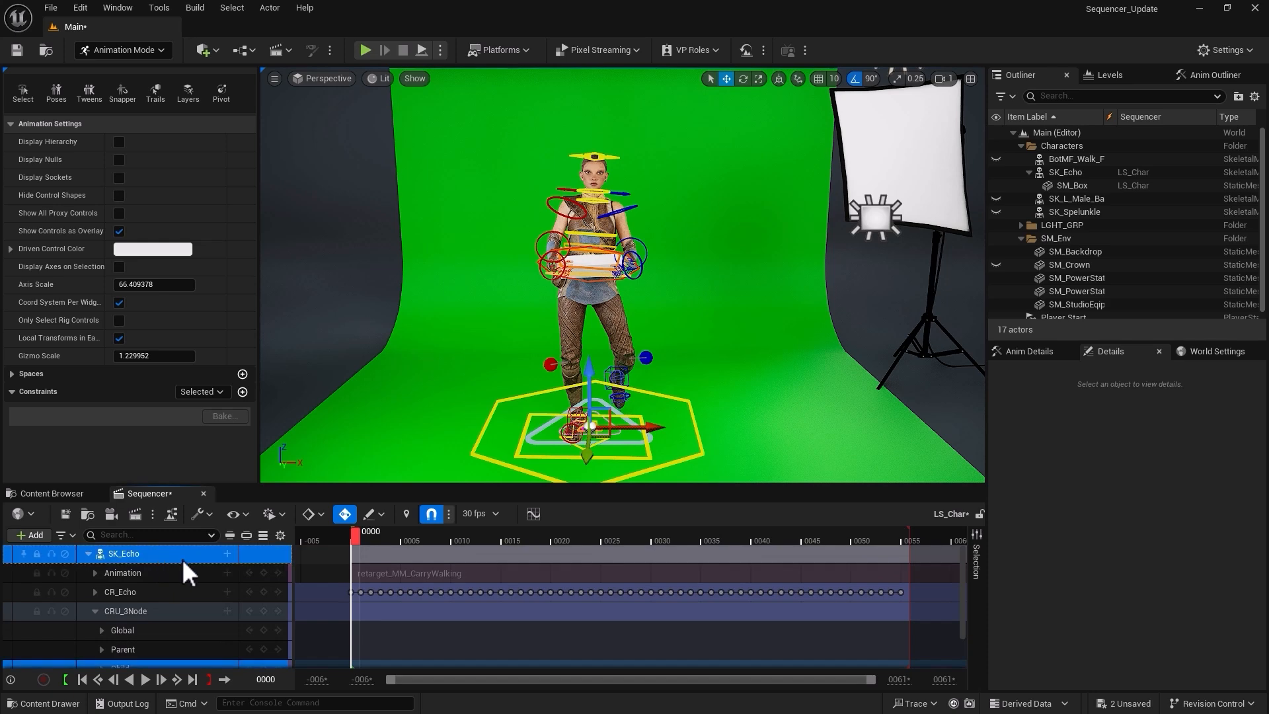
pyautogui.click(226, 553)
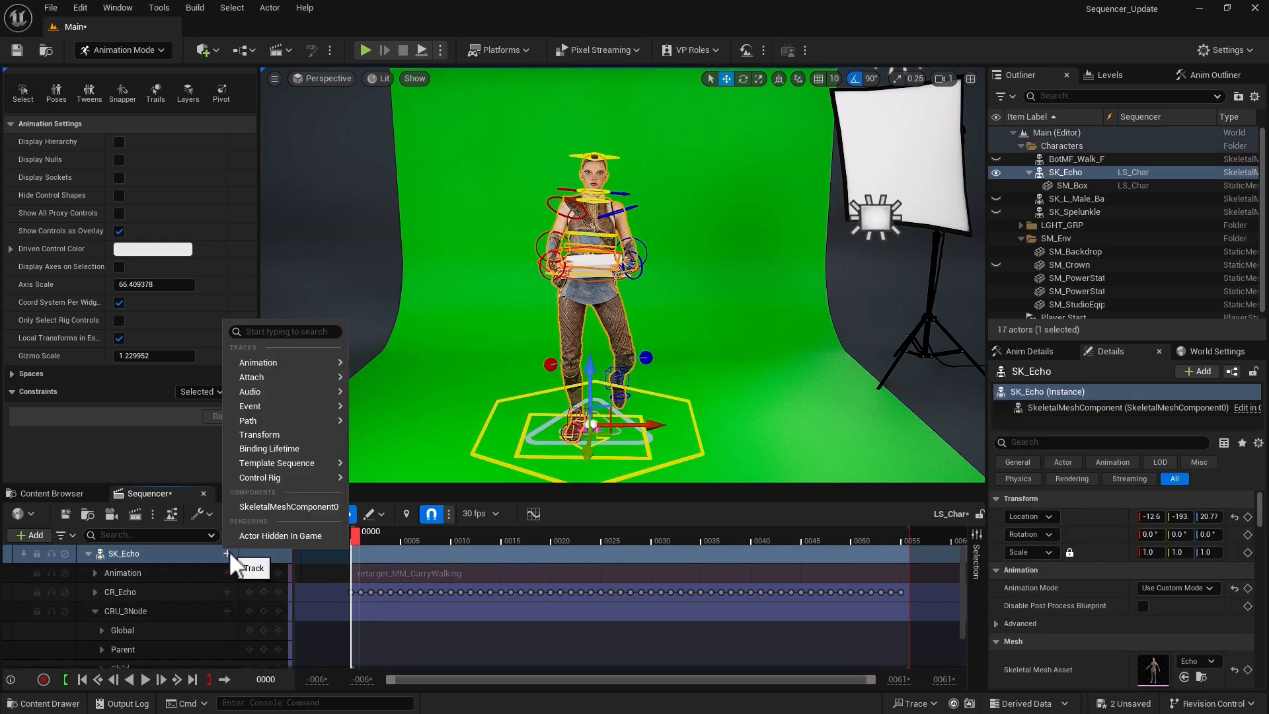
pyautogui.moveTo(290, 478)
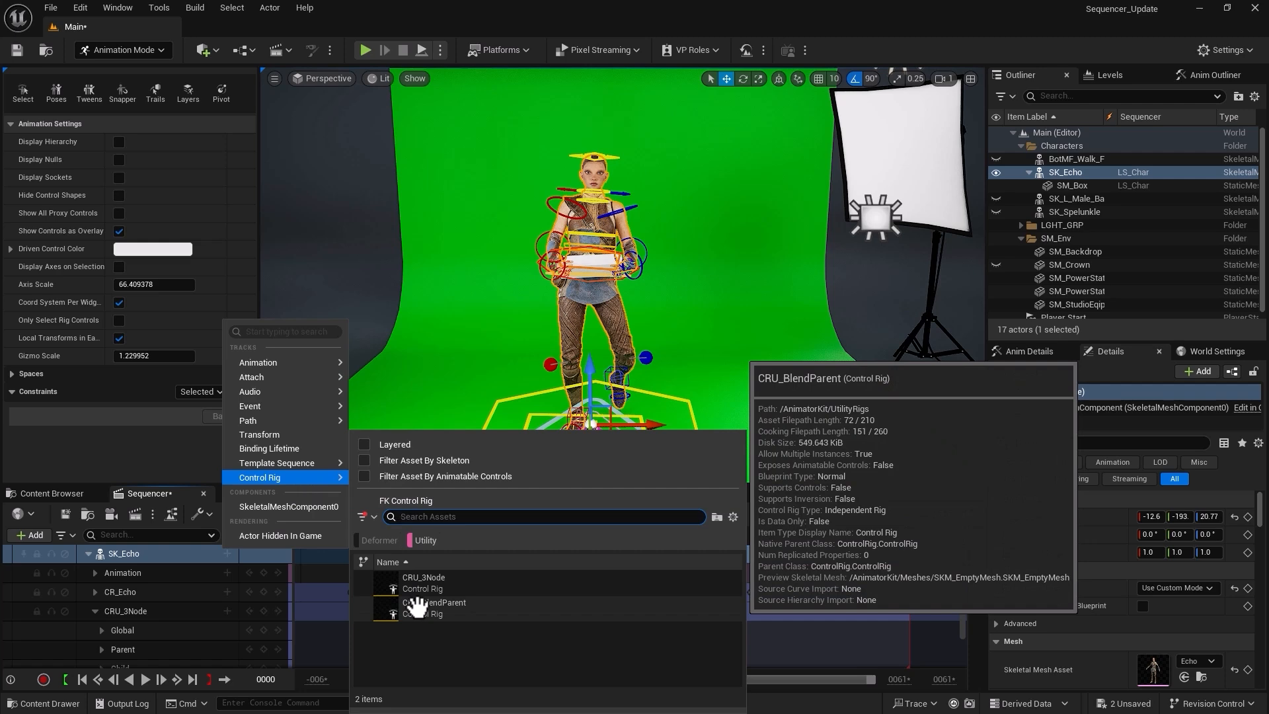
pyautogui.click(416, 604)
pyautogui.click(129, 610)
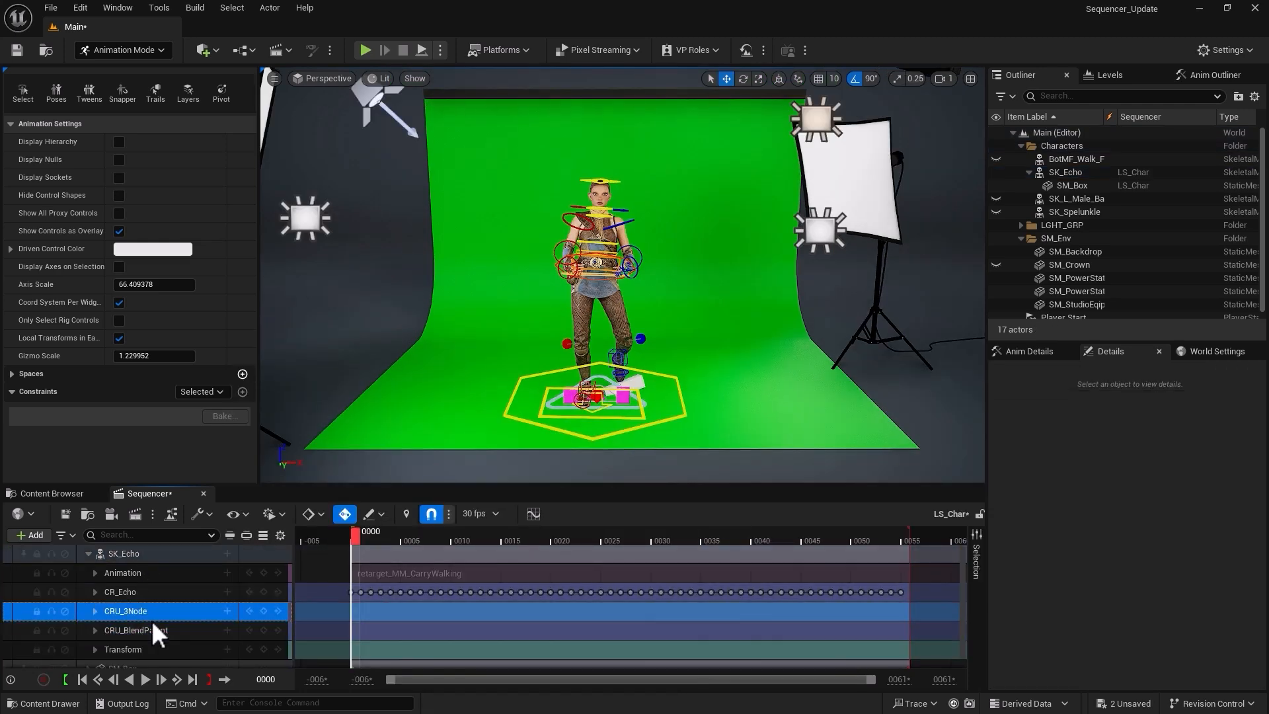
pyautogui.press('Delete')
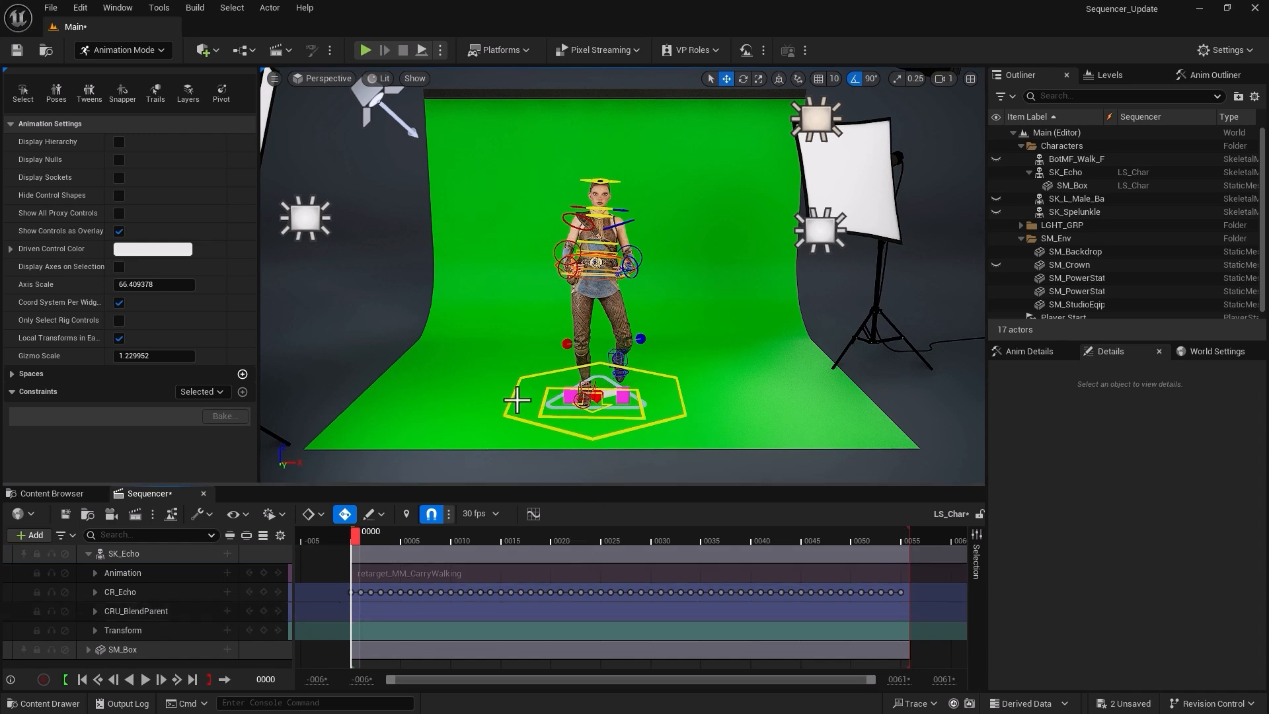
# Move CRU_BlendParent's Global control sideways away from SK_Echo to about -136 on X, and display its animation details.
pyautogui.keyDown('alt'); pyautogui.moveTo(516, 400); pyautogui.dragTo(588, 400, button='right'); pyautogui.keyUp('alt')
pyautogui.keyDown('alt'); pyautogui.moveTo(473, 413); pyautogui.dragTo(471, 357, button='middle'); pyautogui.keyUp('alt')
pyautogui.click(503, 429)
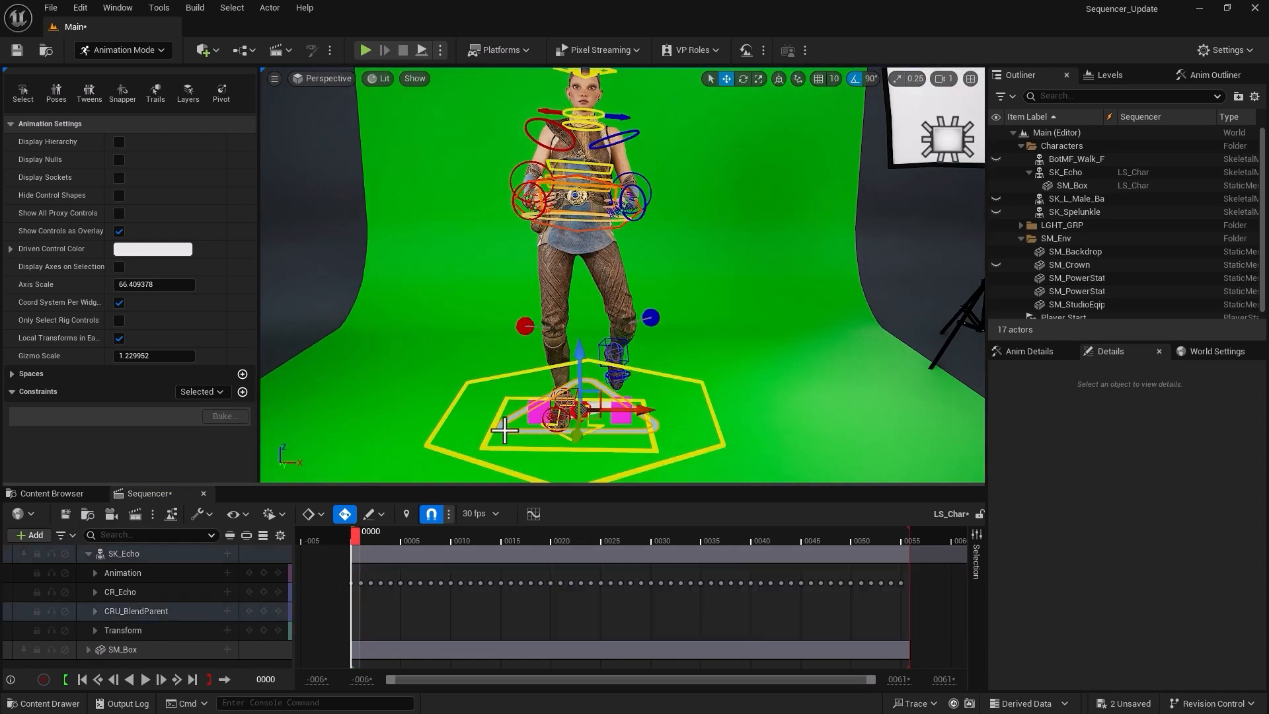
pyautogui.moveTo(651, 407); pyautogui.dragTo(397, 417)
pyautogui.keyDown('alt'); pyautogui.moveTo(401, 415); pyautogui.dragTo(671, 416, button='middle'); pyautogui.keyUp('alt')
pyautogui.keyDown('alt'); pyautogui.moveTo(540, 416); pyautogui.dragTo(601, 417, button='right'); pyautogui.keyUp('alt')
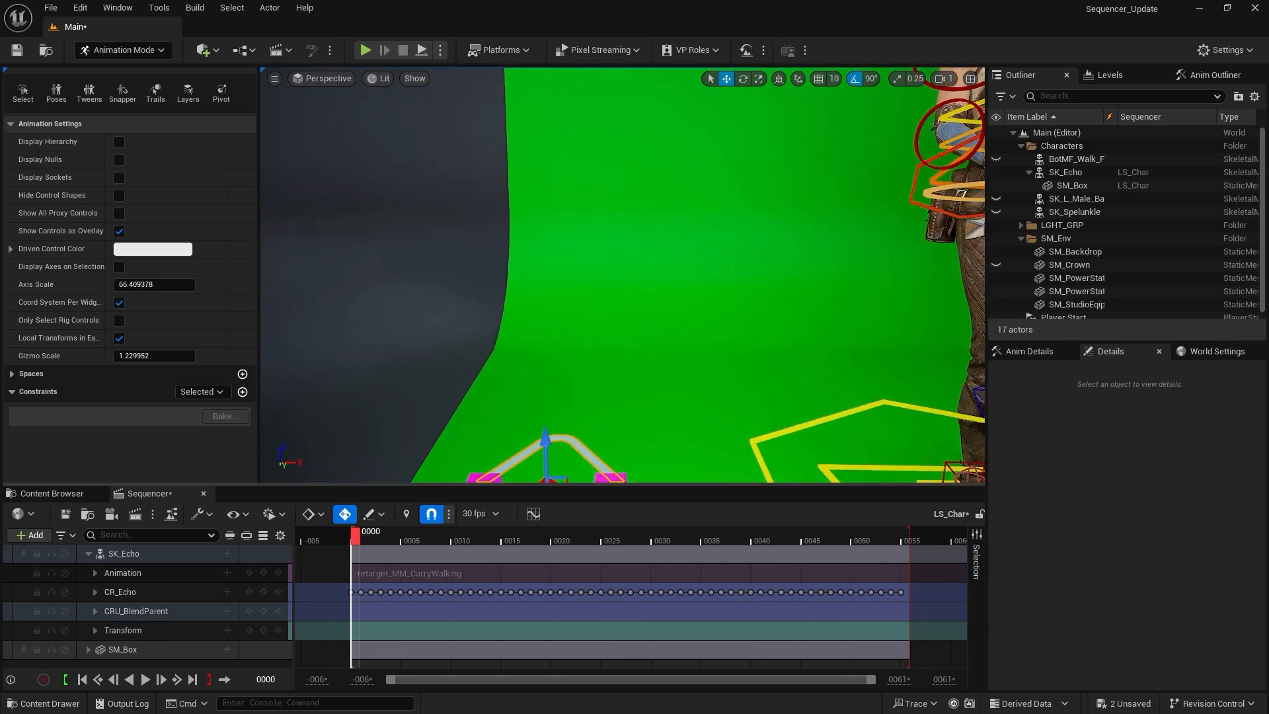
pyautogui.keyDown('alt'); pyautogui.moveTo(540, 416); pyautogui.dragTo(550, 294, button='middle'); pyautogui.keyUp('alt')
pyautogui.keyDown('alt'); pyautogui.moveTo(524, 420); pyautogui.dragTo(515, 459); pyautogui.keyUp('alt')
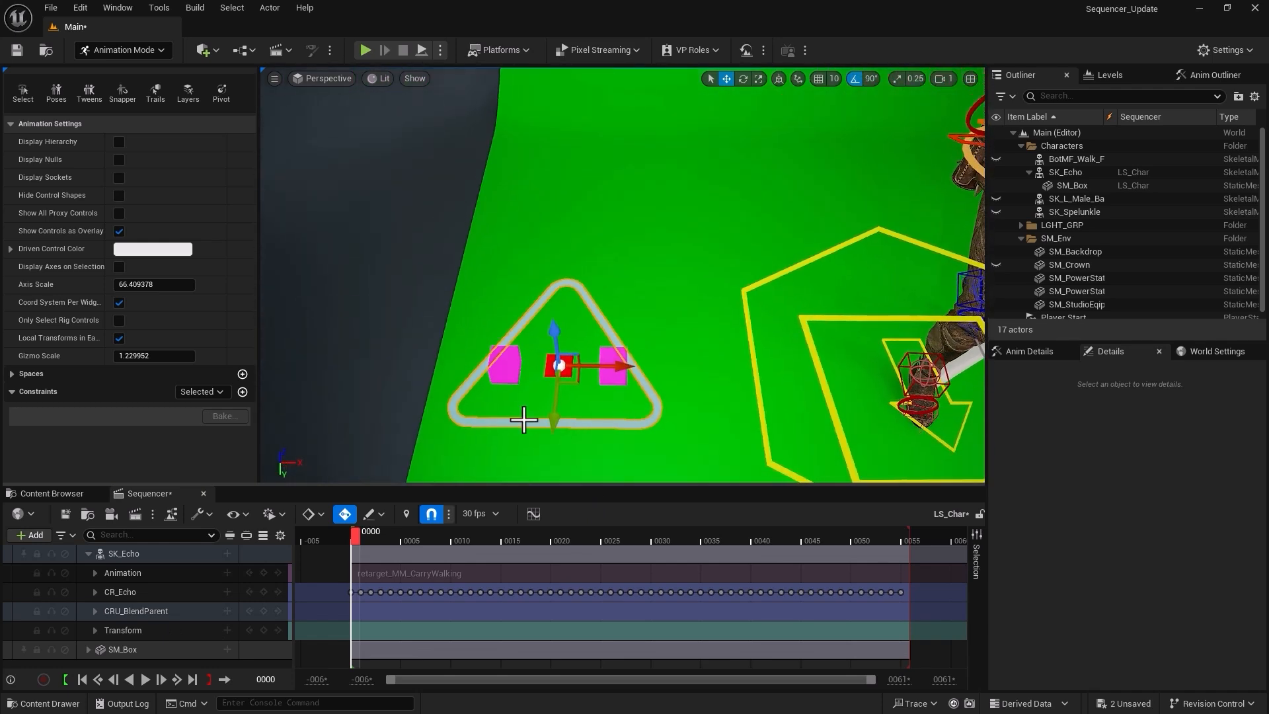
pyautogui.click(1045, 351)
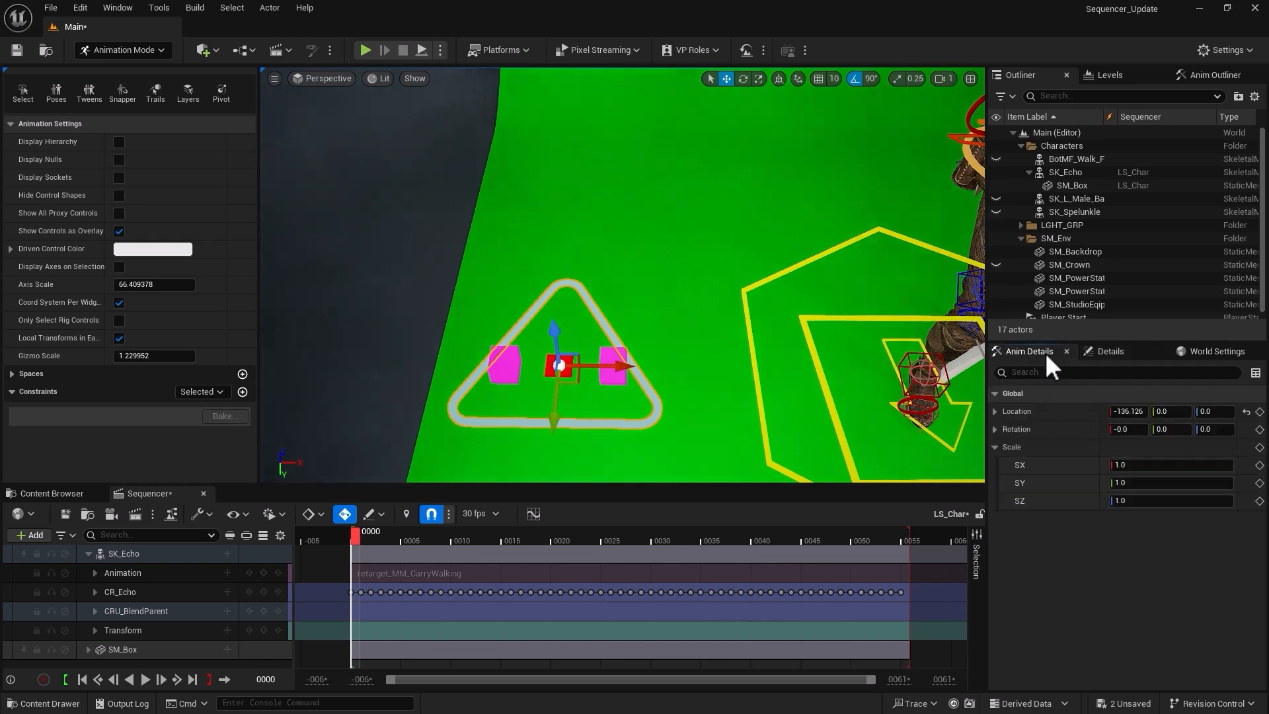
# Select the rig's Child control, then test moving control A away from the triangle and undo that move.
pyautogui.click(512, 329)
pyautogui.click(548, 372)
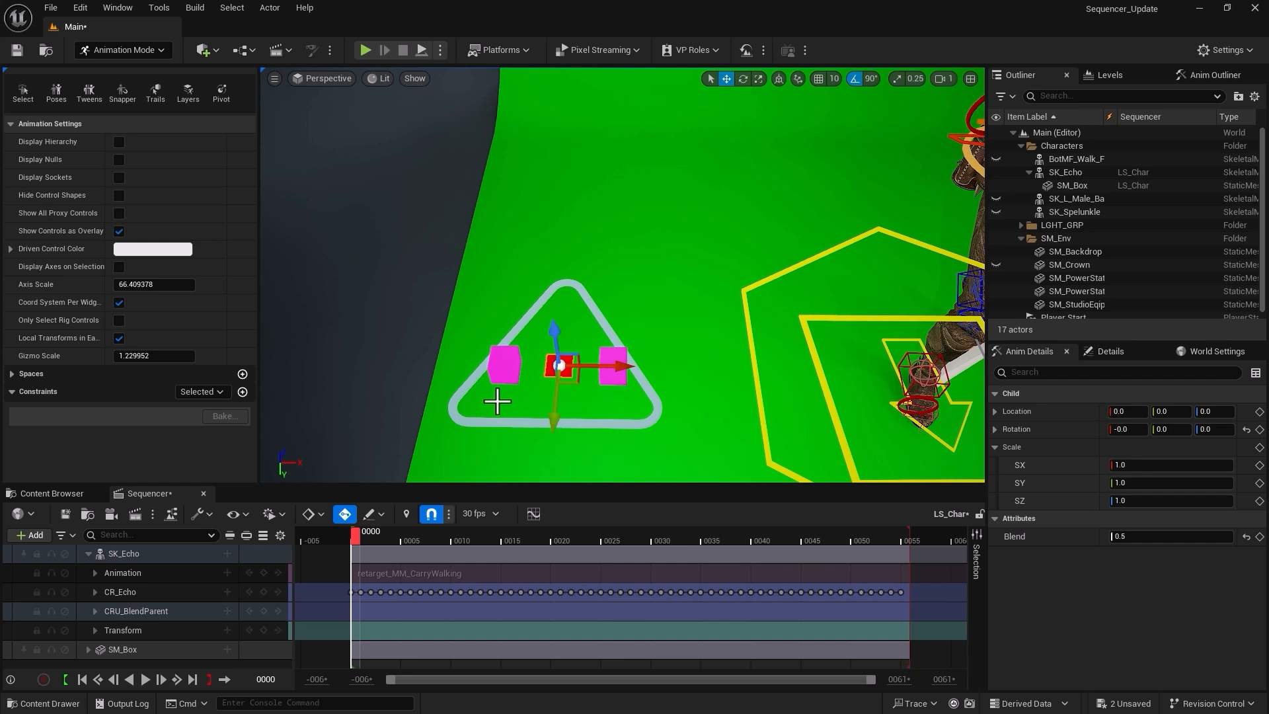
pyautogui.click(504, 364)
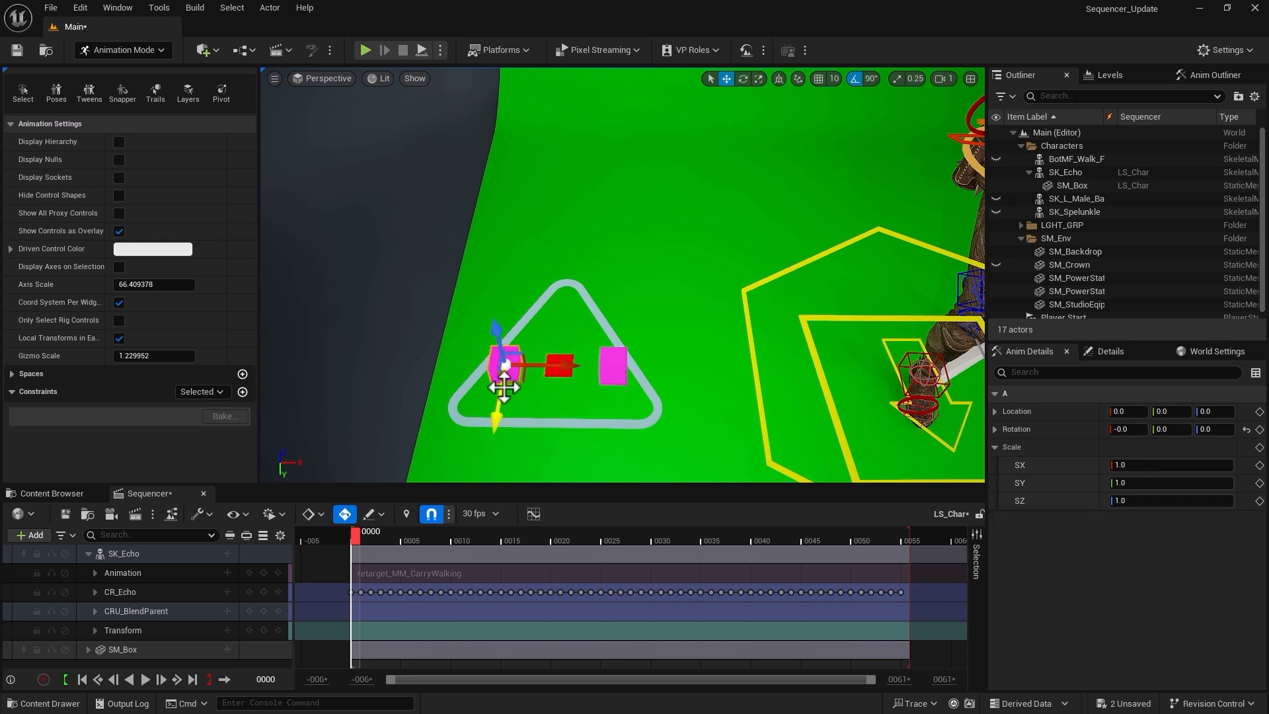
pyautogui.moveTo(504, 364); pyautogui.dragTo(398, 291)
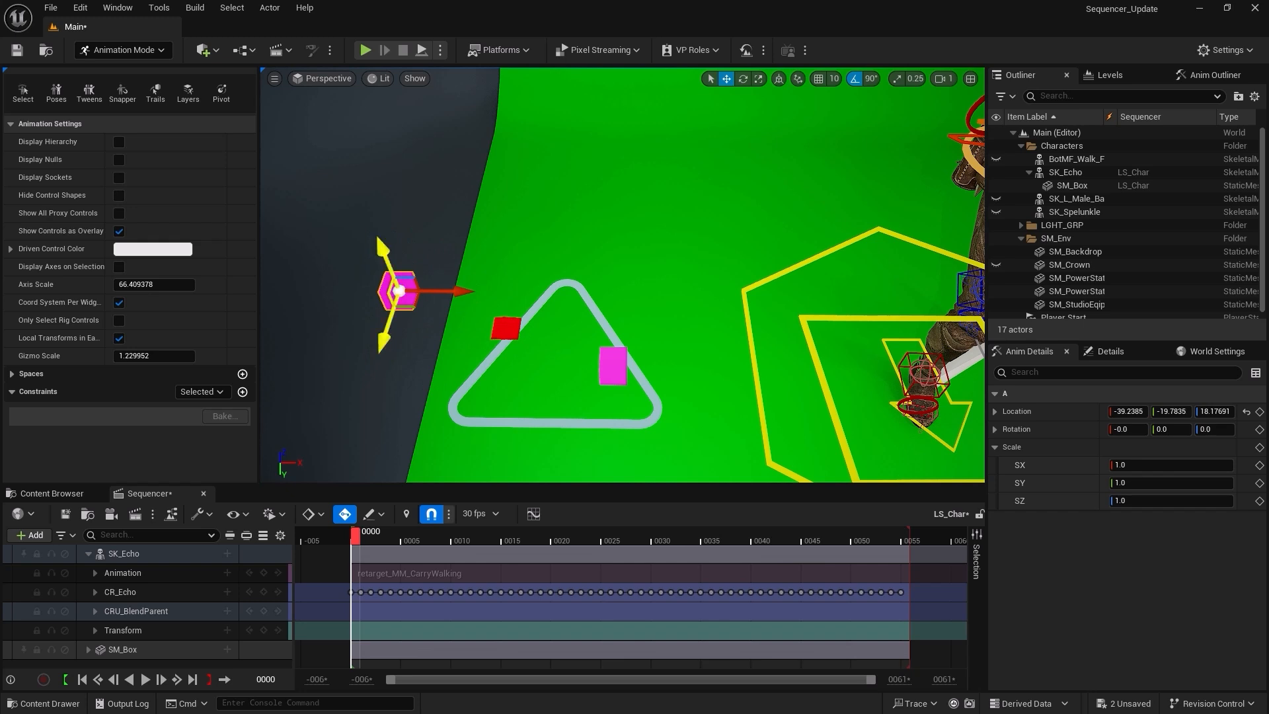
pyautogui.hotkey('ctrl', 'z')
# Move control B about 40 units along X and lower the Child control's Blend to about 0.16.
pyautogui.click(613, 365)
pyautogui.moveTo(637, 364); pyautogui.dragTo(784, 369)
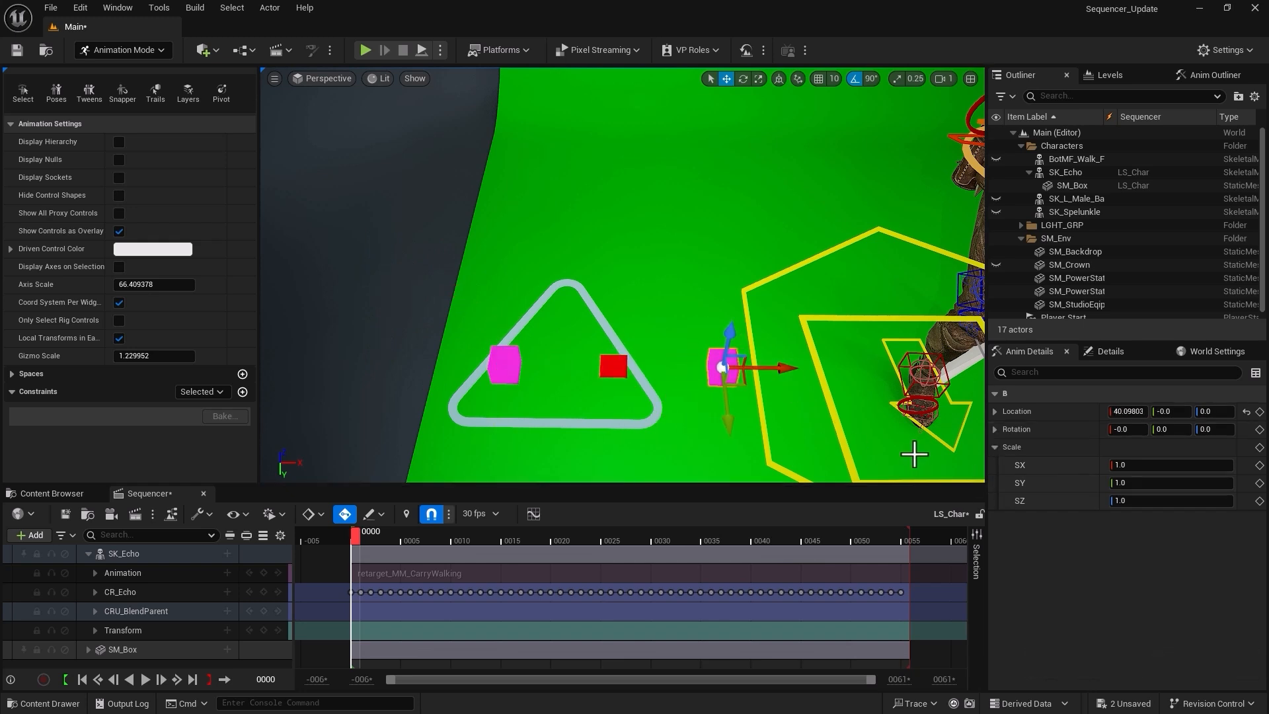
pyautogui.click(609, 371)
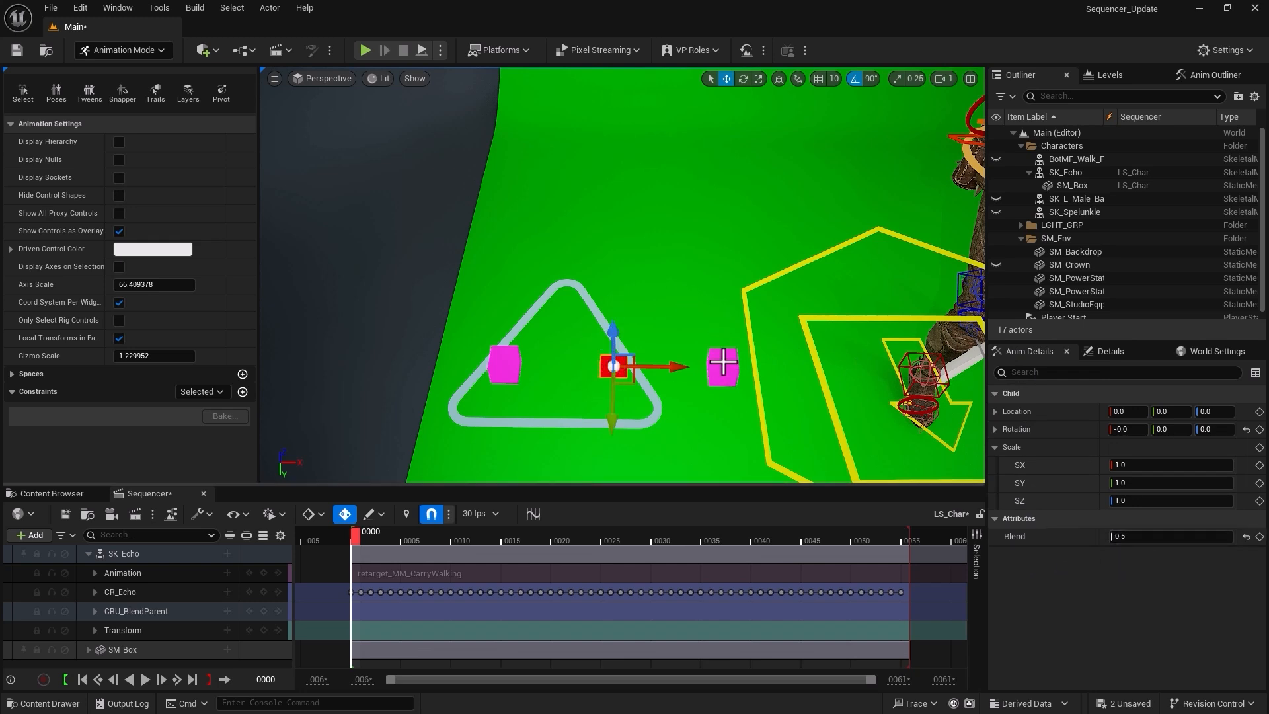
pyautogui.moveTo(1133, 537); pyautogui.dragTo(1033, 536)
# Move control A away from the triangle, and undo this move, the Blend change and control B's move.
pyautogui.click(496, 370)
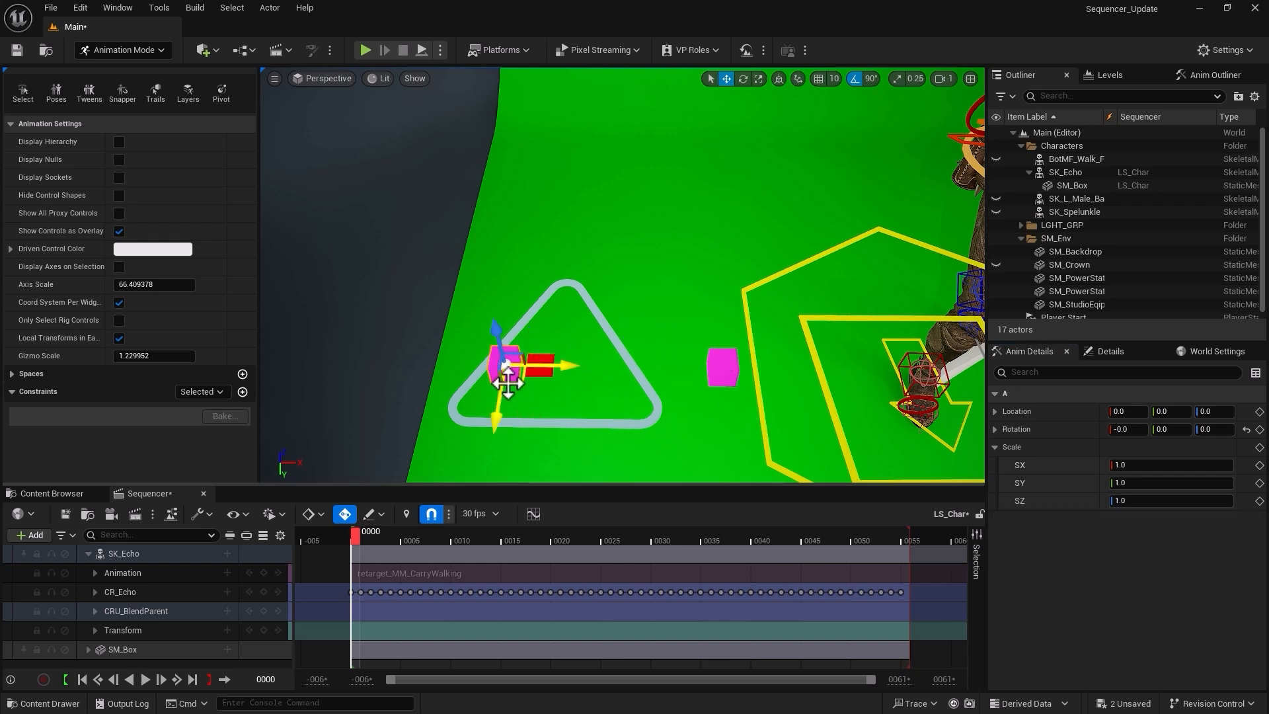
pyautogui.moveTo(501, 365); pyautogui.dragTo(332, 230)
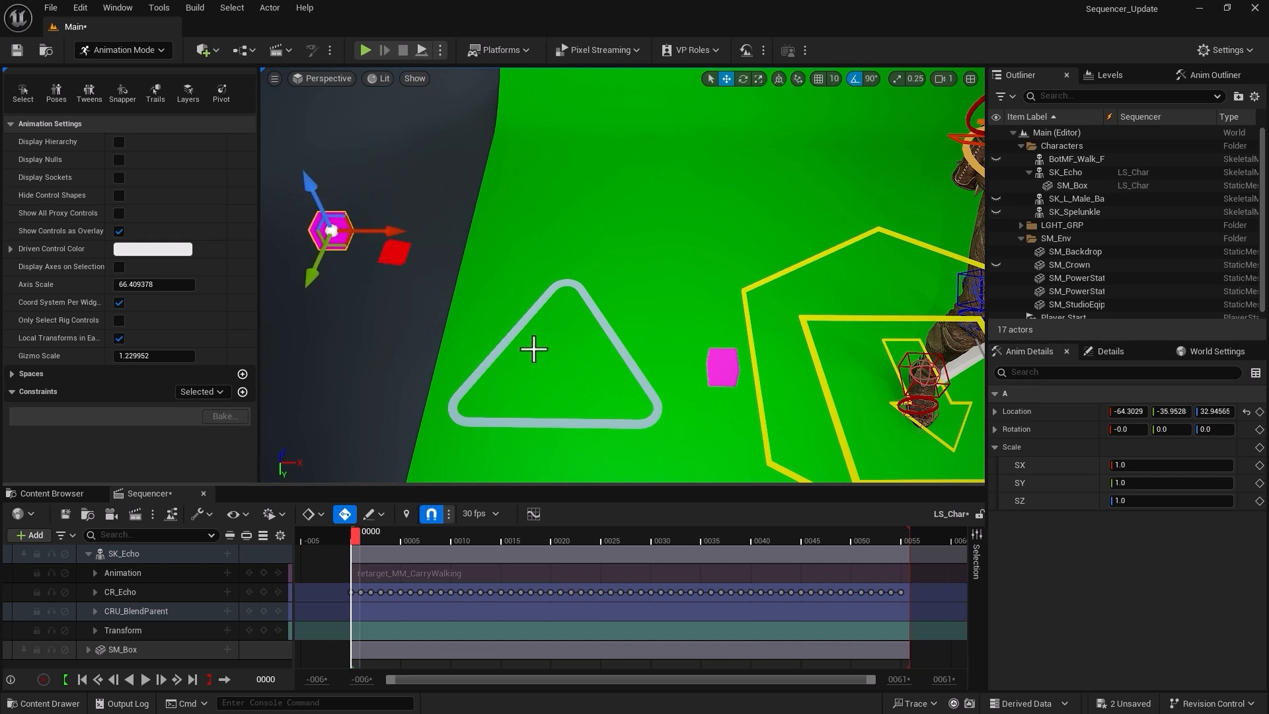
pyautogui.hotkey('ctrl', 'z')
pyautogui.hotkey('ctrl', 'z')
pyautogui.hotkey('ctrl', 'z')
pyautogui.hotkey('ctrl', 'z')
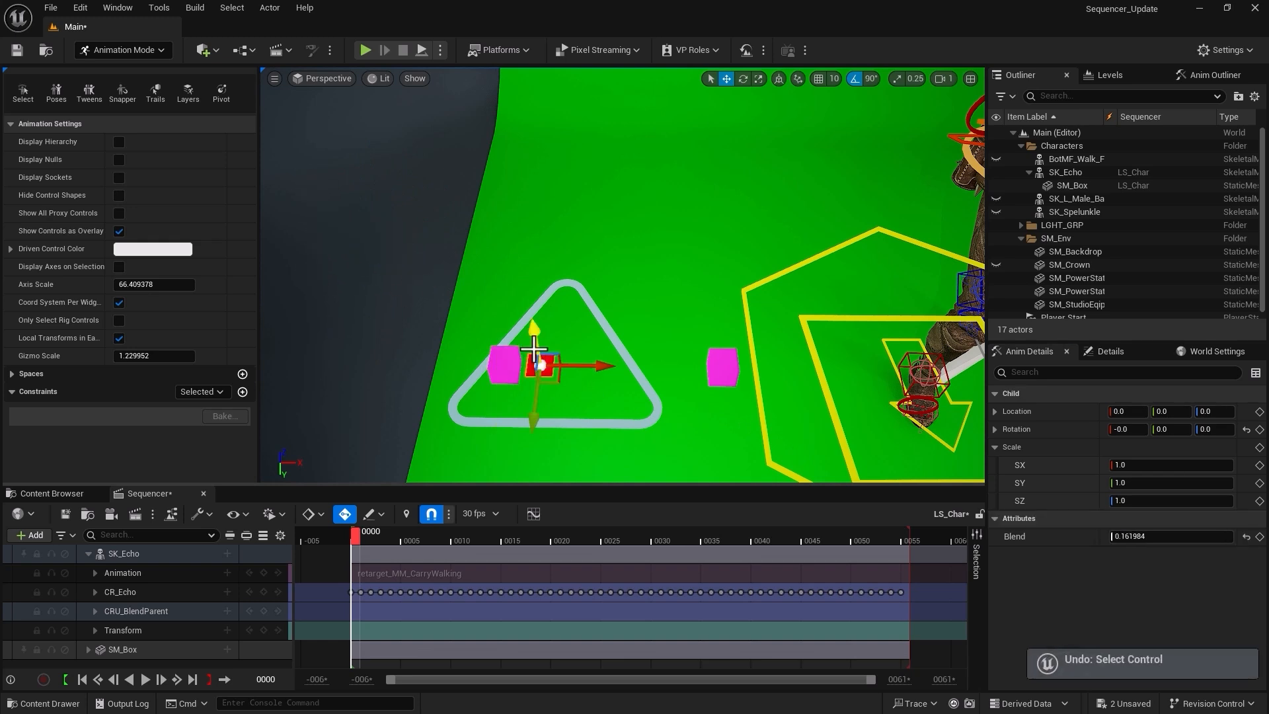
# Inspect the attributes of CRU_BlendParent's Child, A and B controls one after another.
pyautogui.click(555, 367)
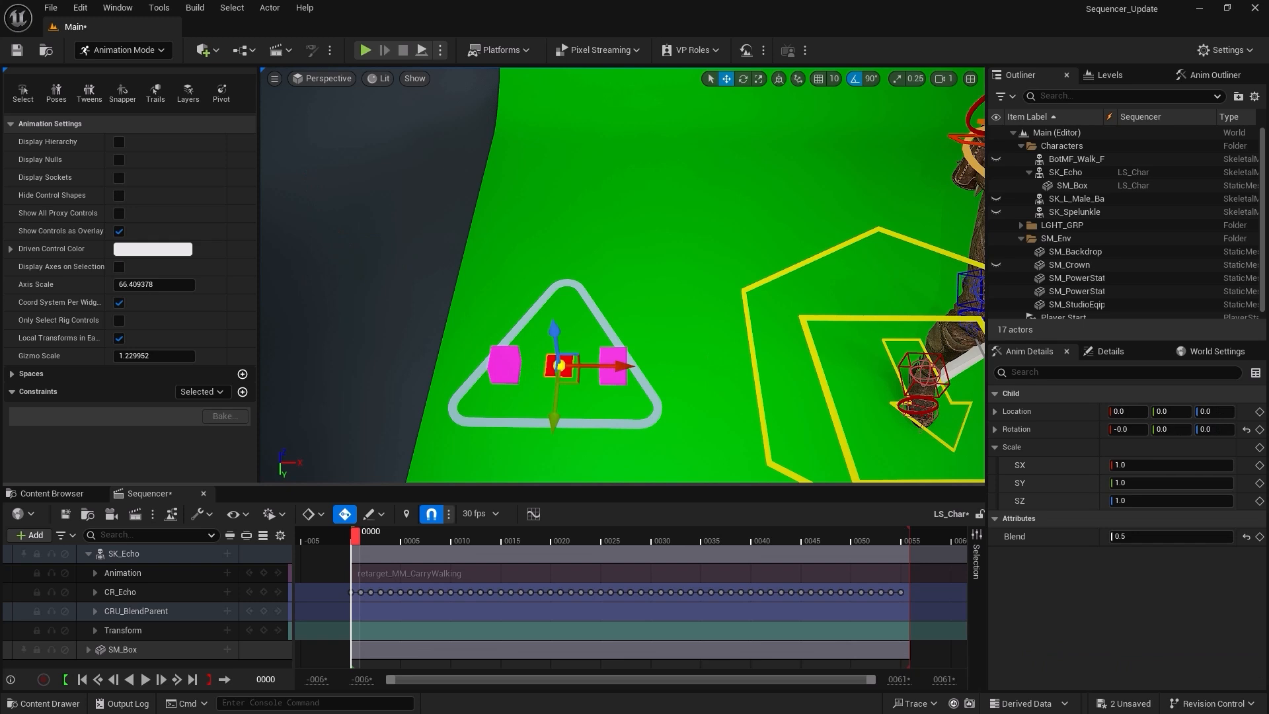
pyautogui.click(506, 371)
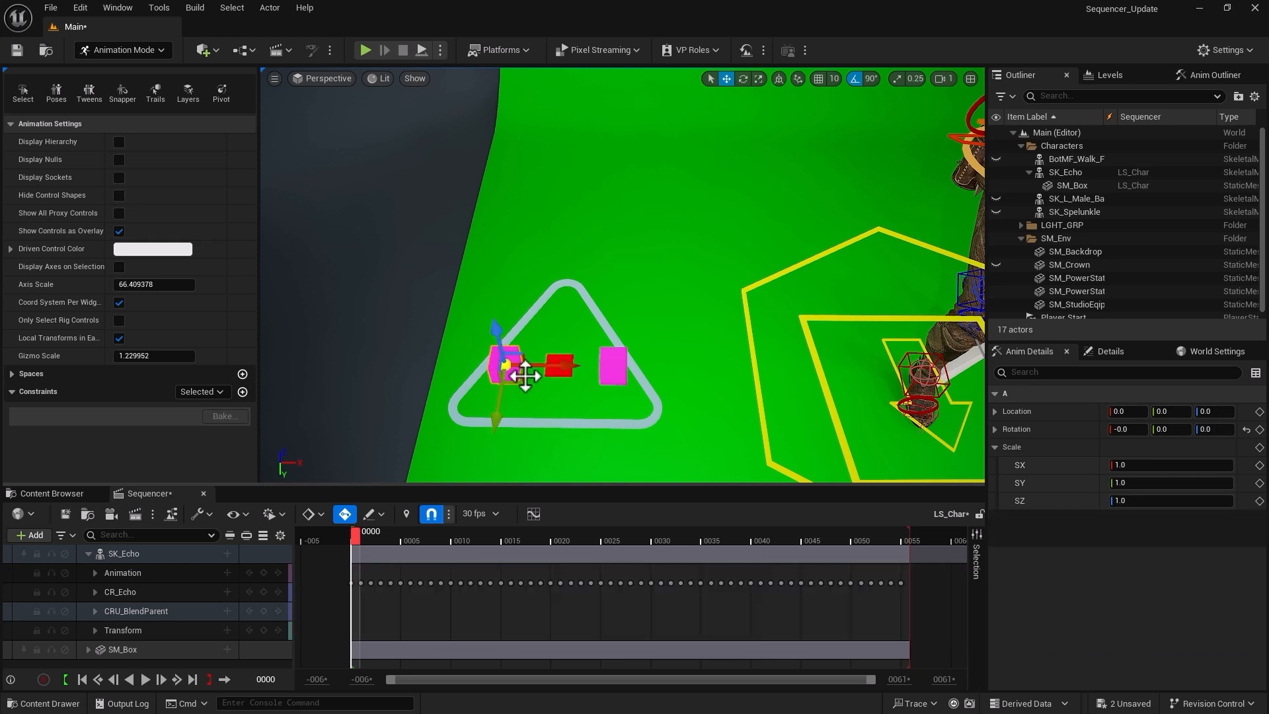
pyautogui.click(561, 377)
pyautogui.click(612, 376)
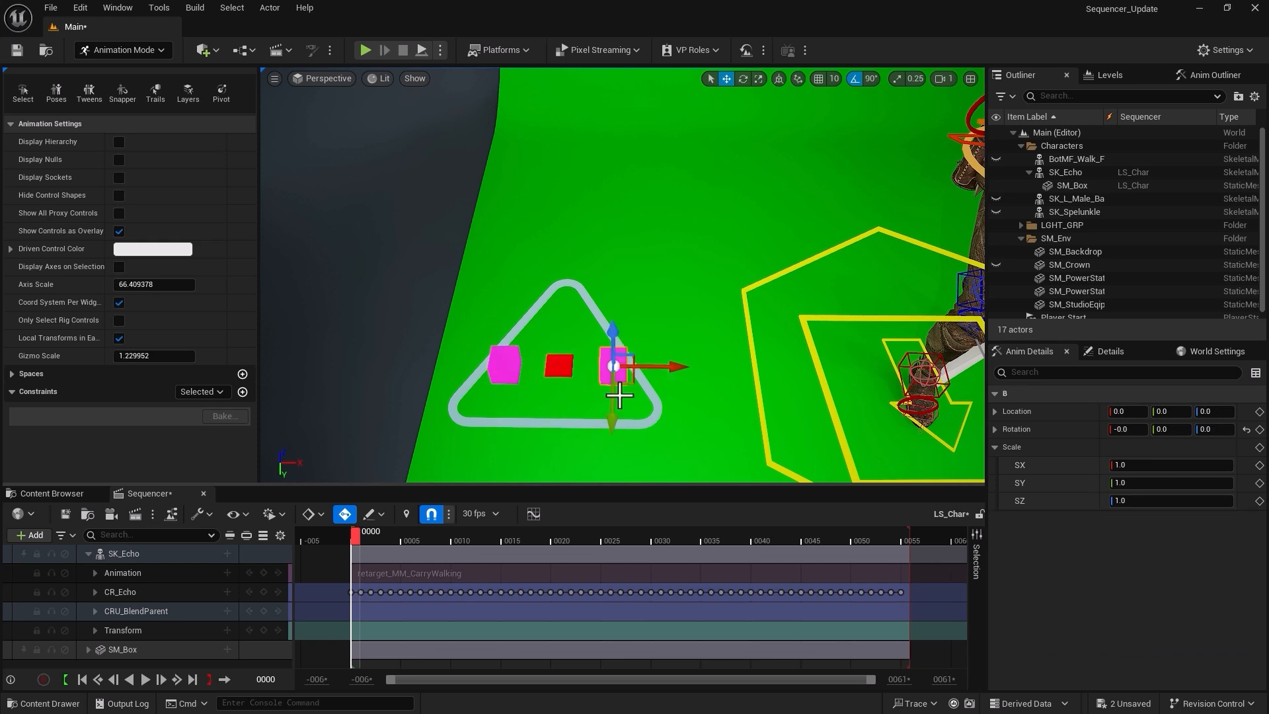
pyautogui.click(543, 363)
pyautogui.click(557, 368)
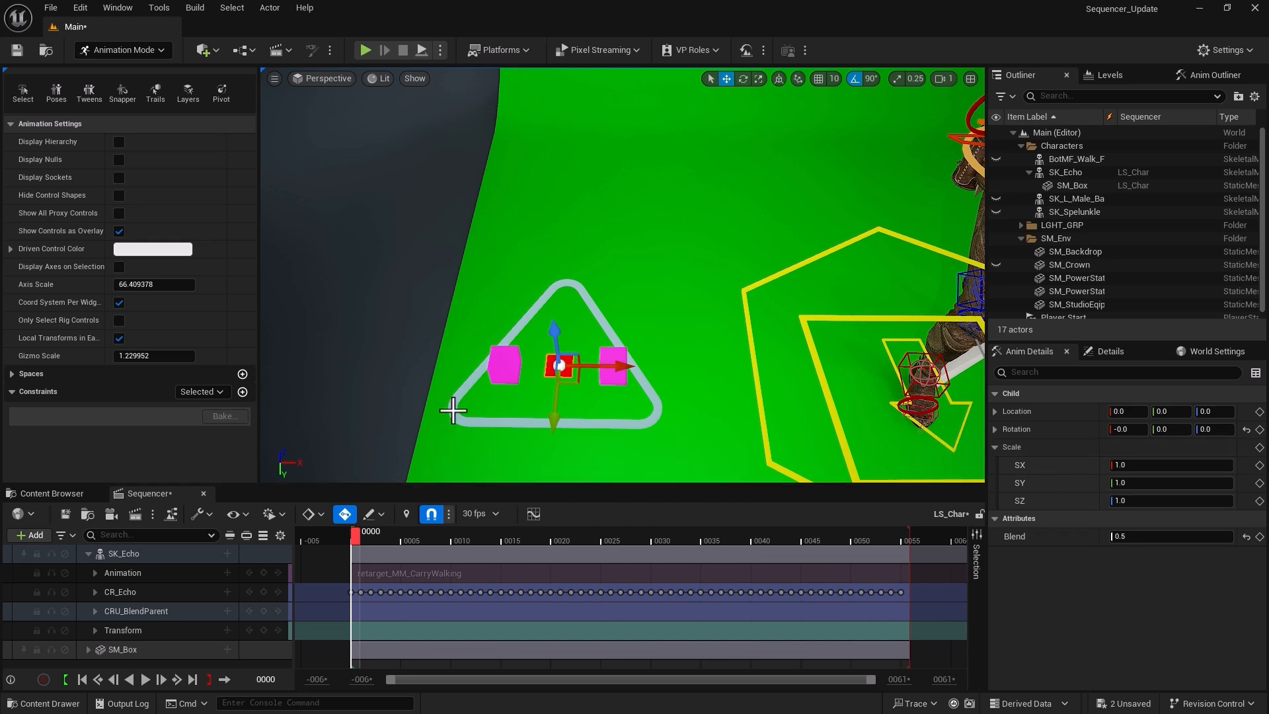
# Browse the Control Rig assets available for SK_Echo, switching the filter from Utility to Deformer.
pyautogui.click(227, 554)
pyautogui.moveTo(288, 475)
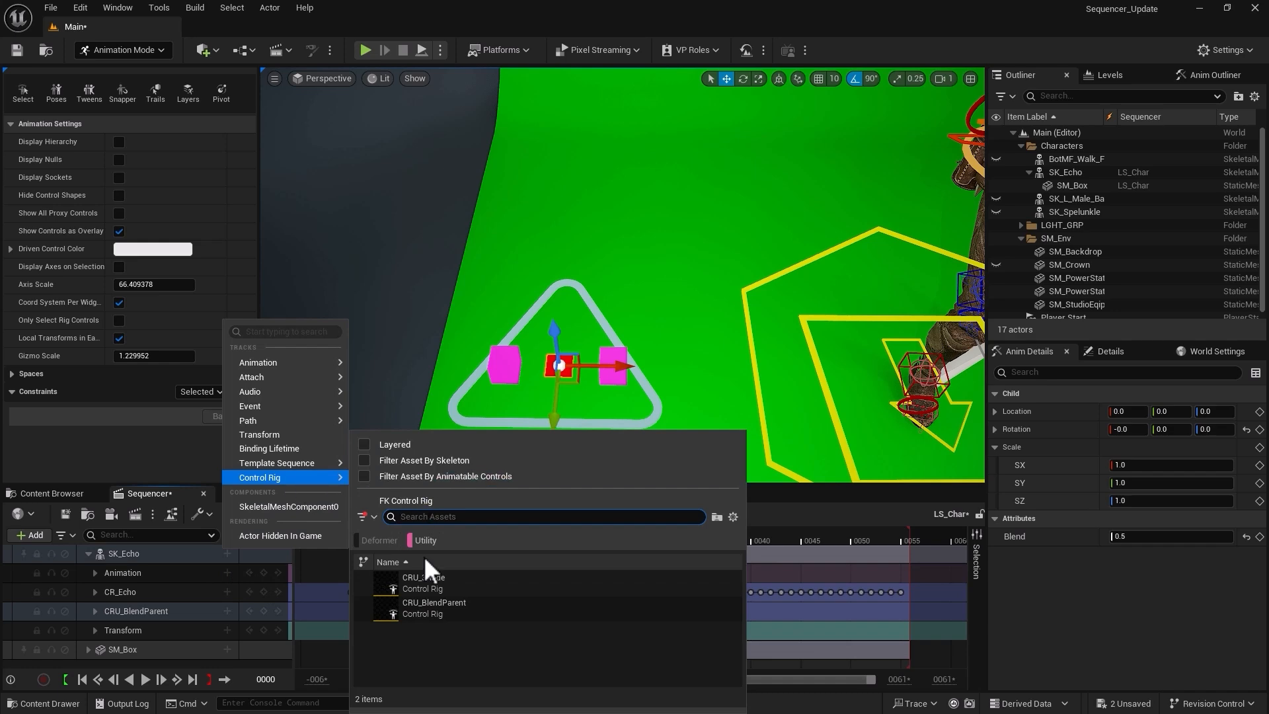
pyautogui.click(413, 538)
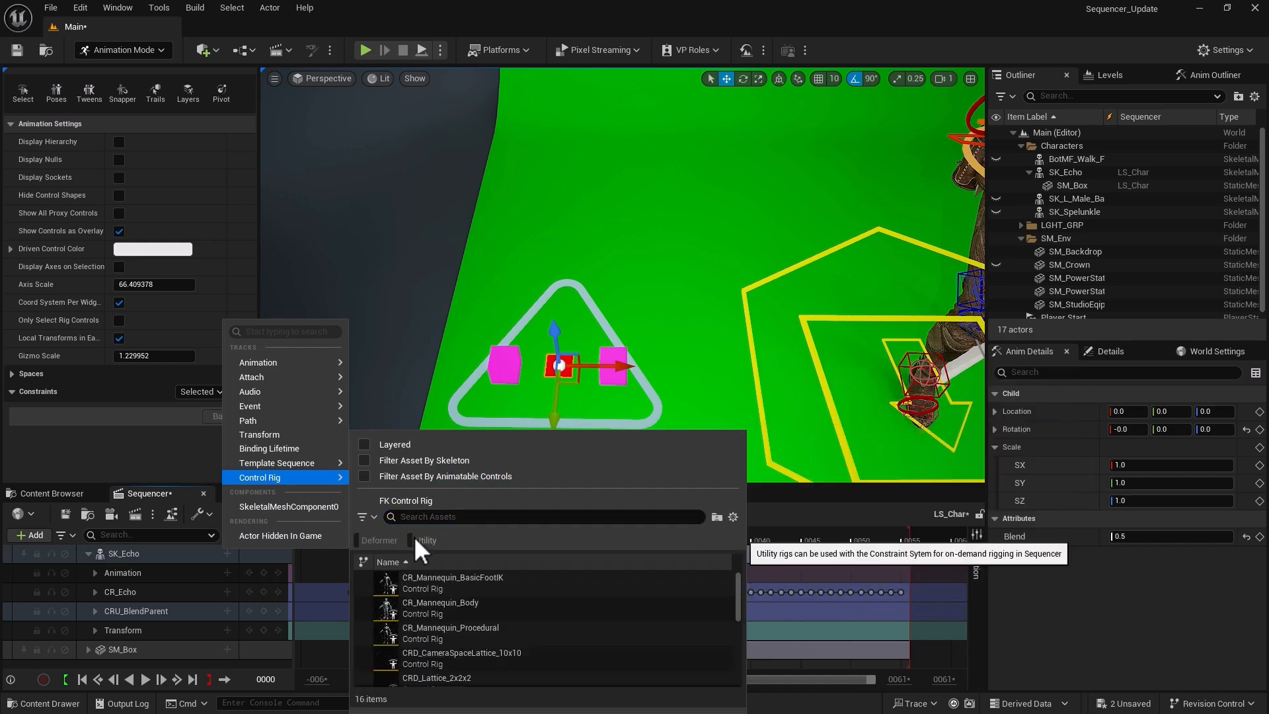
pyautogui.click(378, 539)
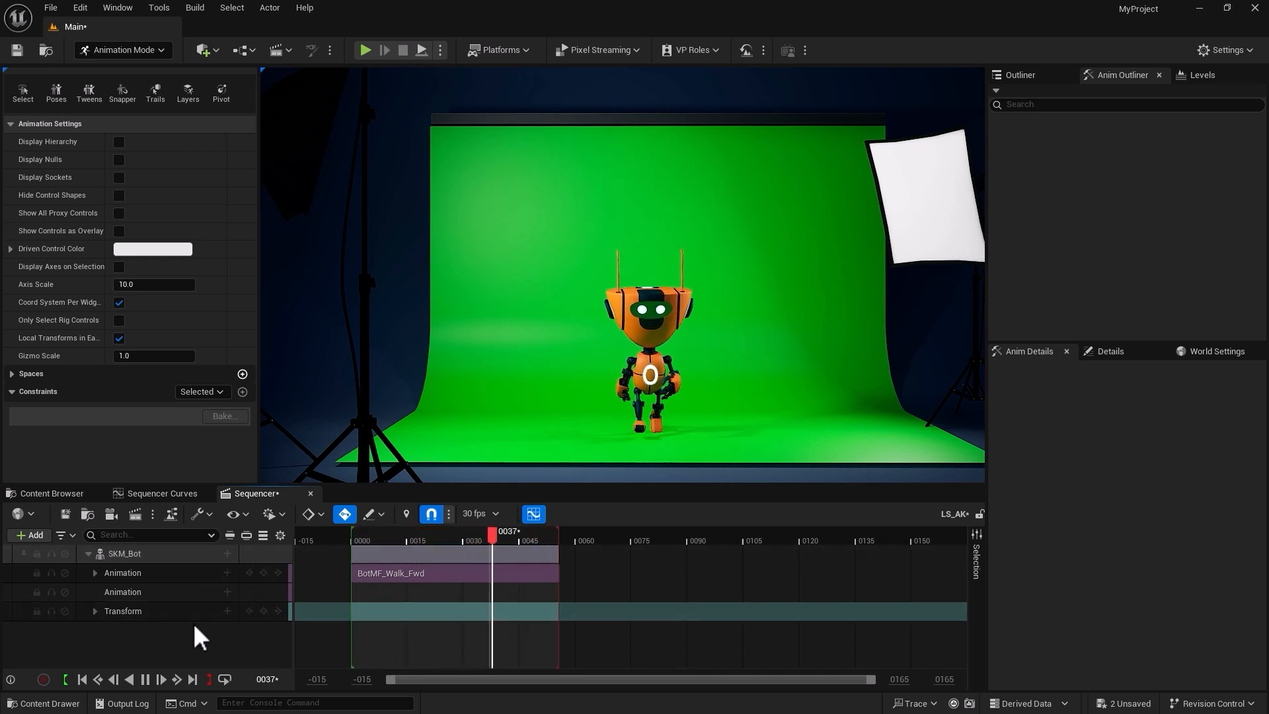
# Stop the walk playback and compare SKM_Bot's available Utility rigs with Filter Asset By Skeleton off and on.
pyautogui.click(145, 679)
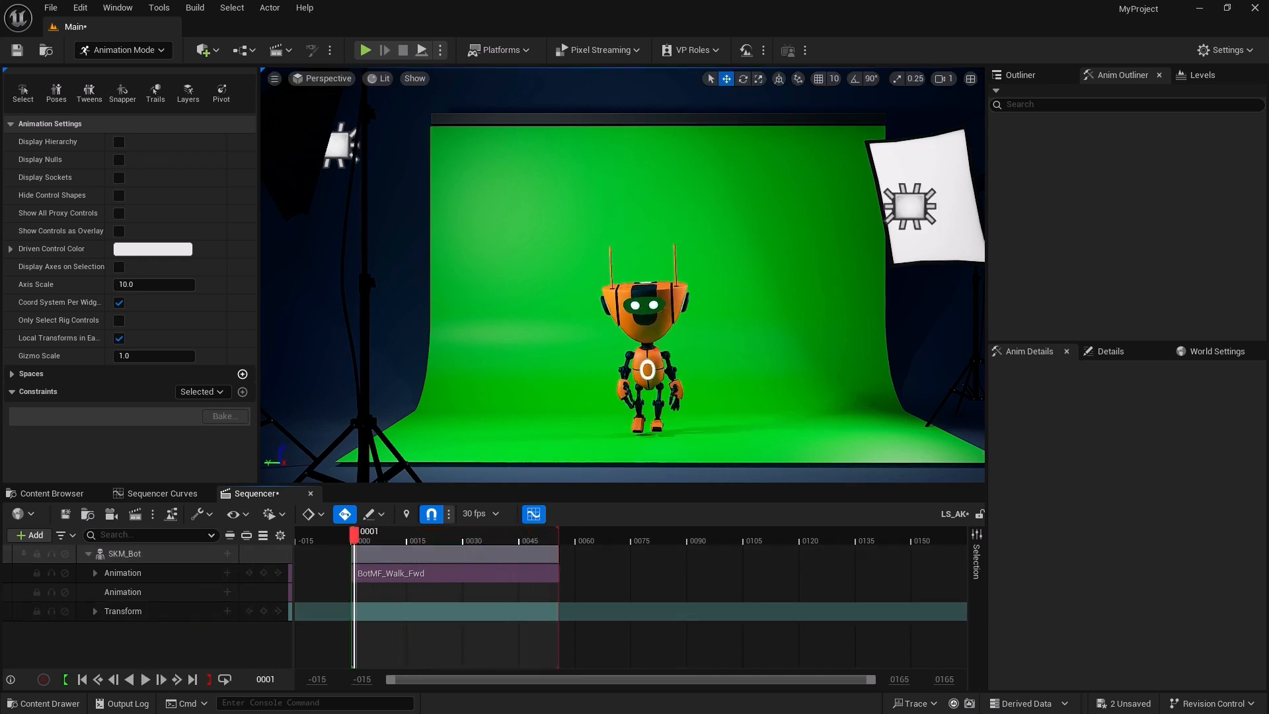
pyautogui.click(226, 554)
pyautogui.moveTo(268, 477)
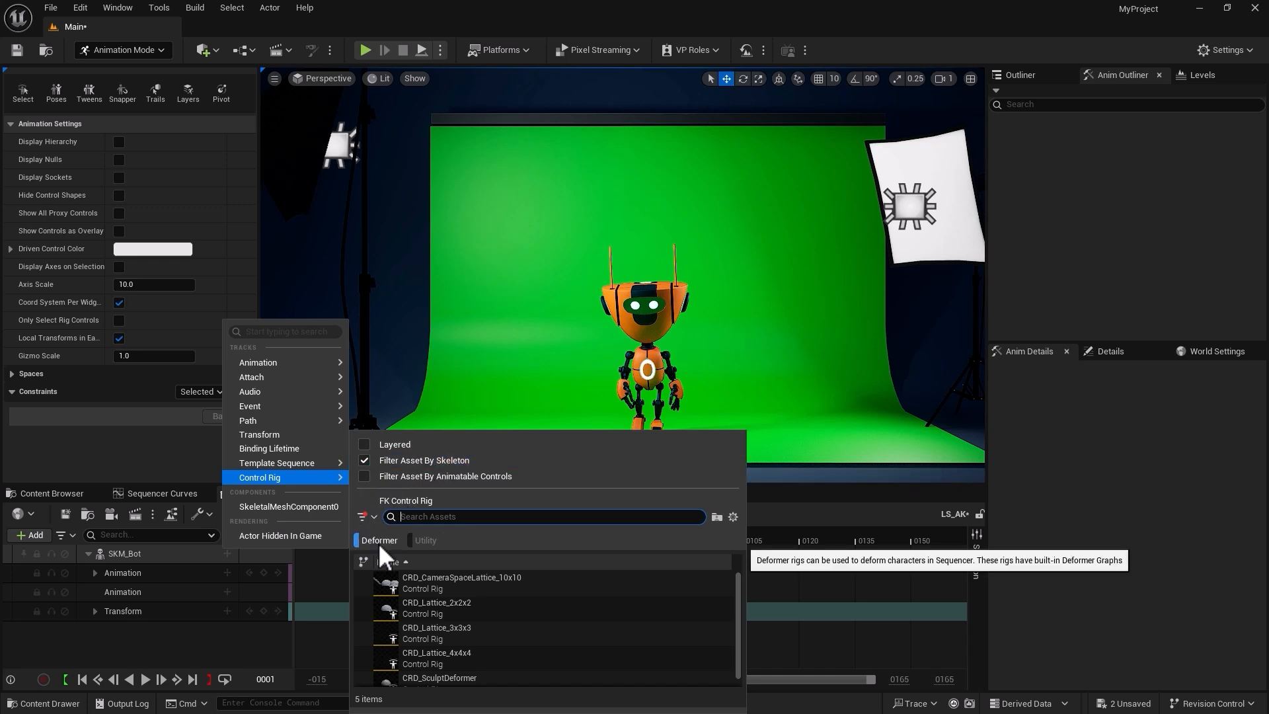
pyautogui.click(425, 540)
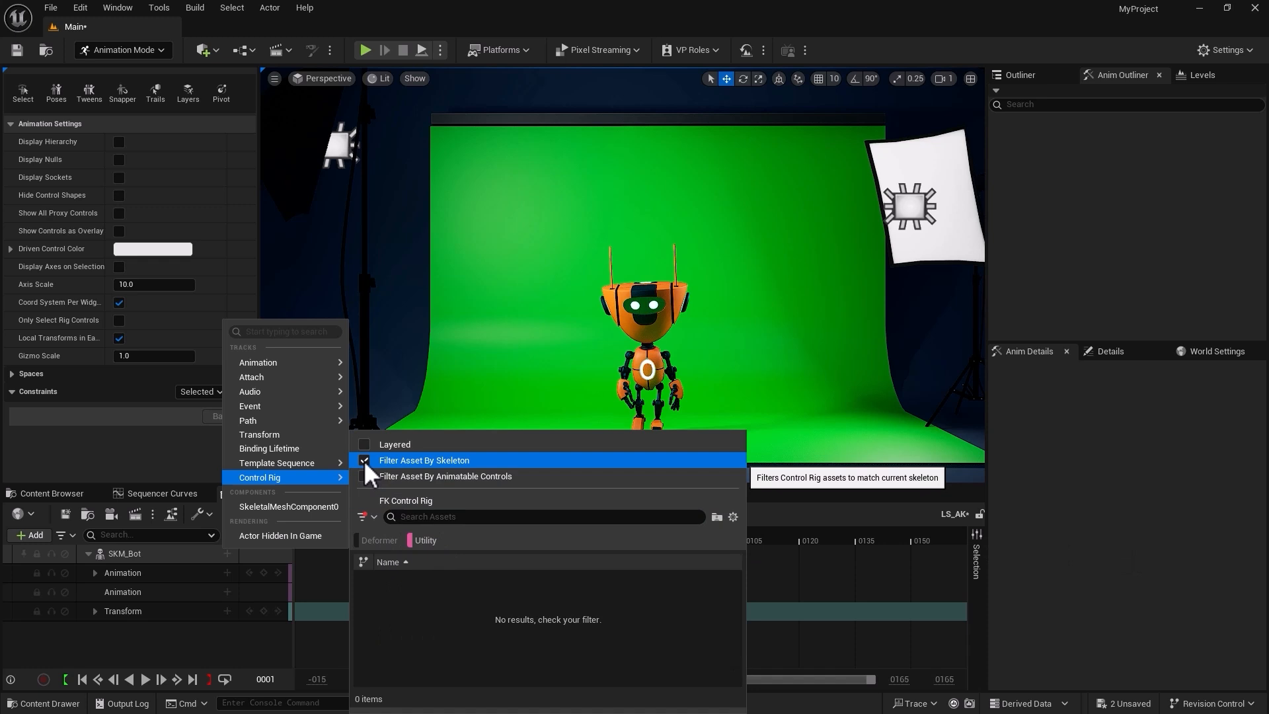
pyautogui.click(364, 459)
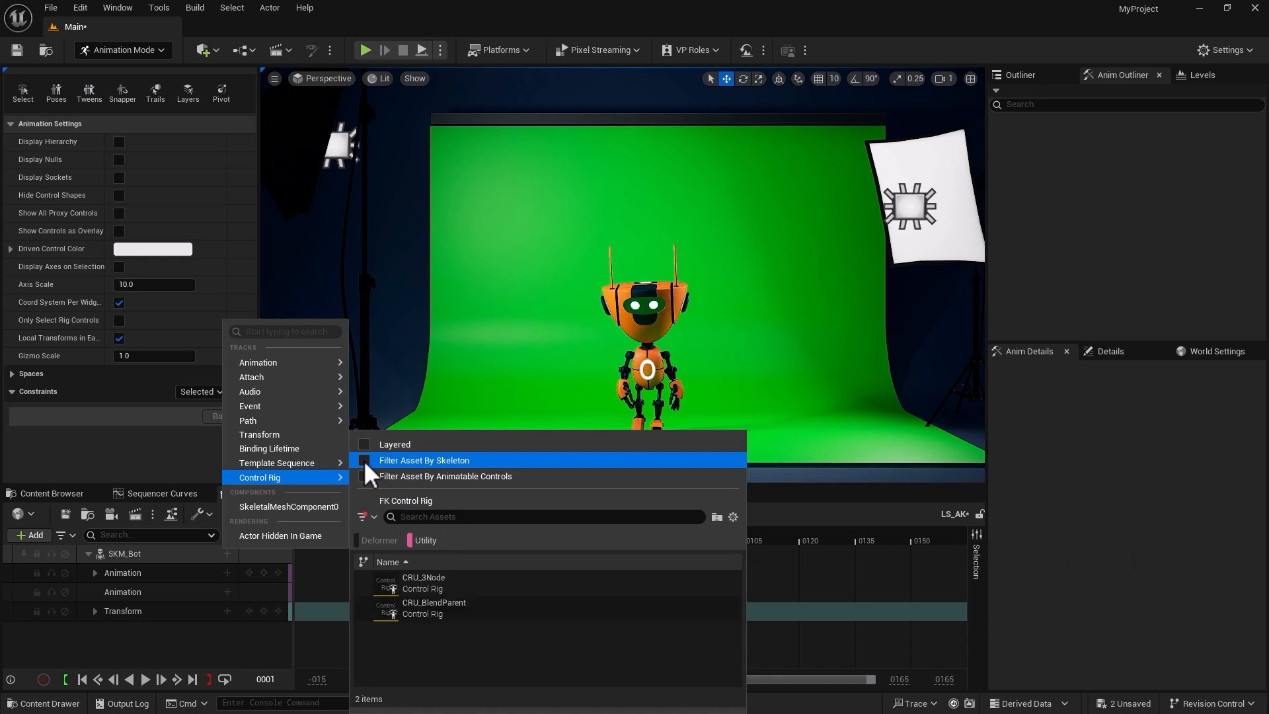
pyautogui.click(363, 460)
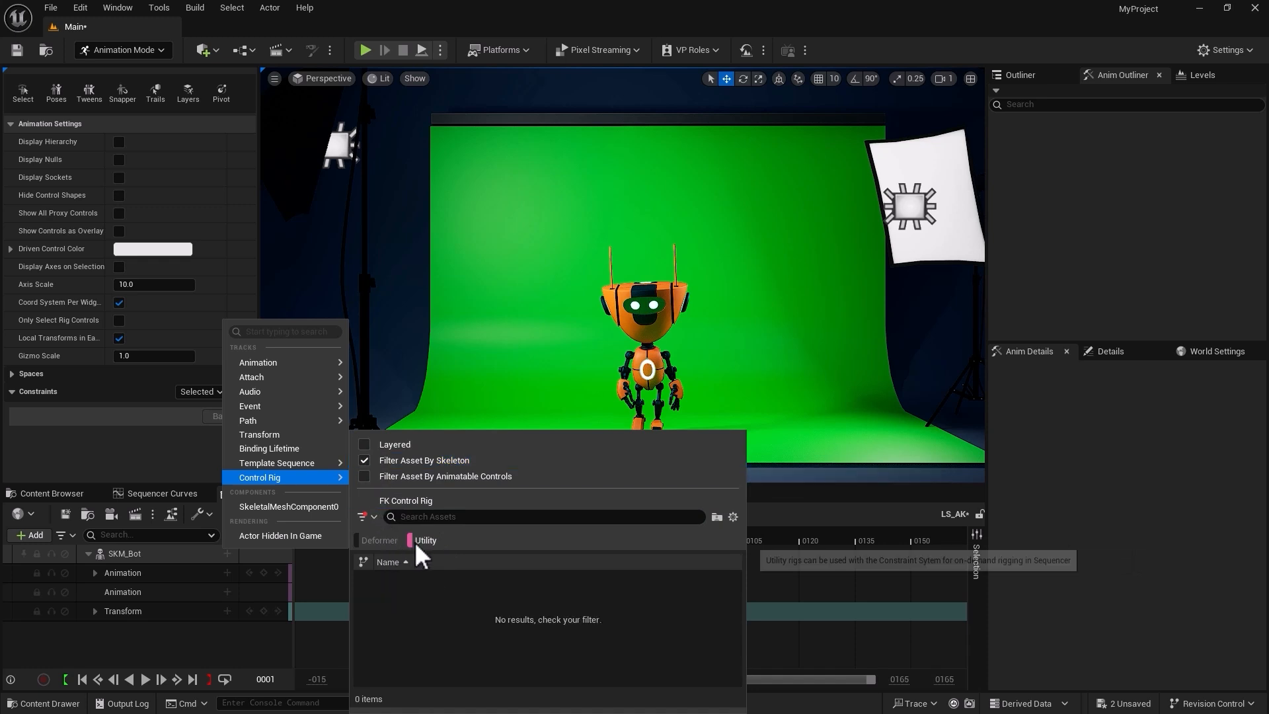
# Add the CRD_CameraSpaceLattice_10x10 deformer rig to SKM_Bot, and select and frame its CameraHandle control.
pyautogui.click(380, 540)
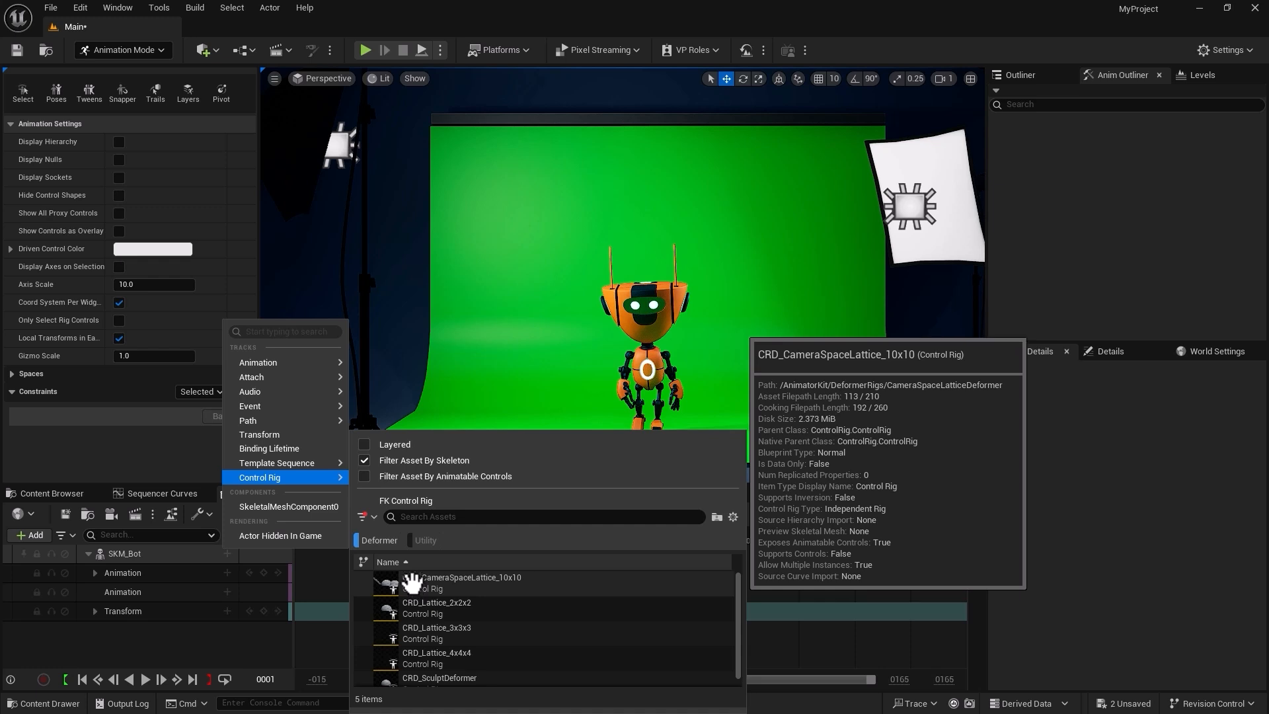
pyautogui.click(411, 582)
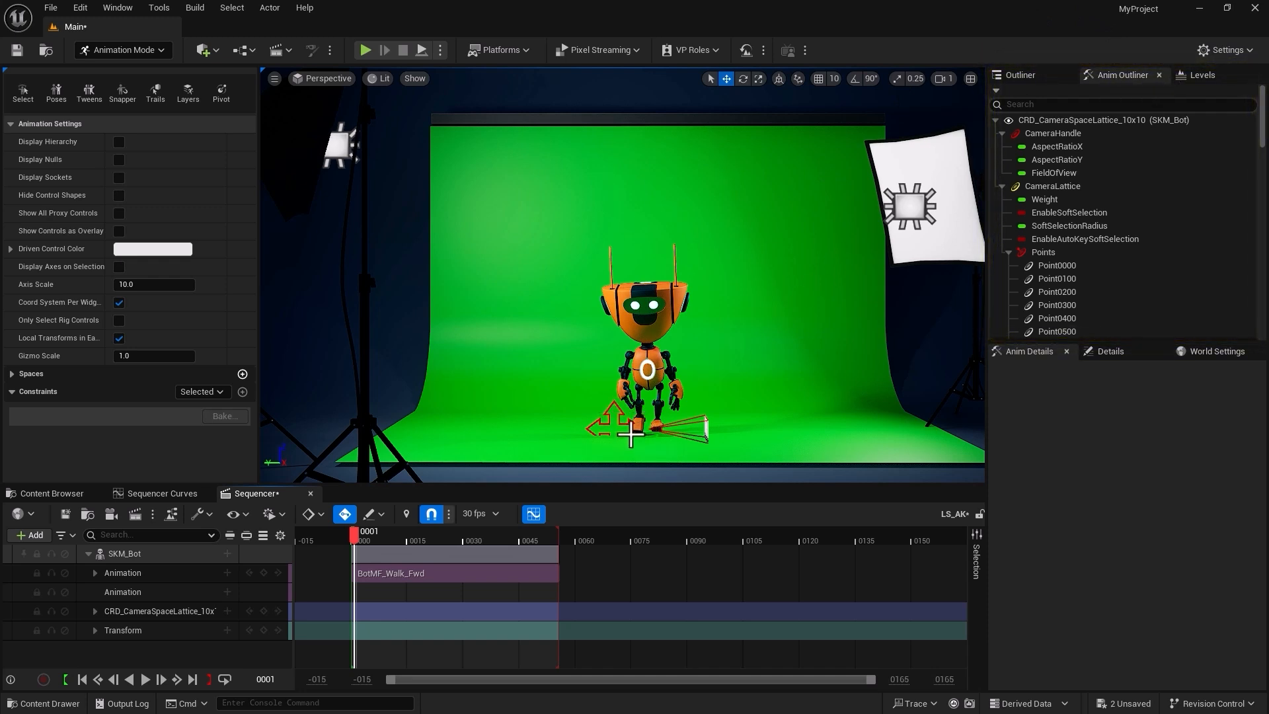
pyautogui.click(1025, 137)
pyautogui.press('f')
pyautogui.scroll(-4, 753, 255)
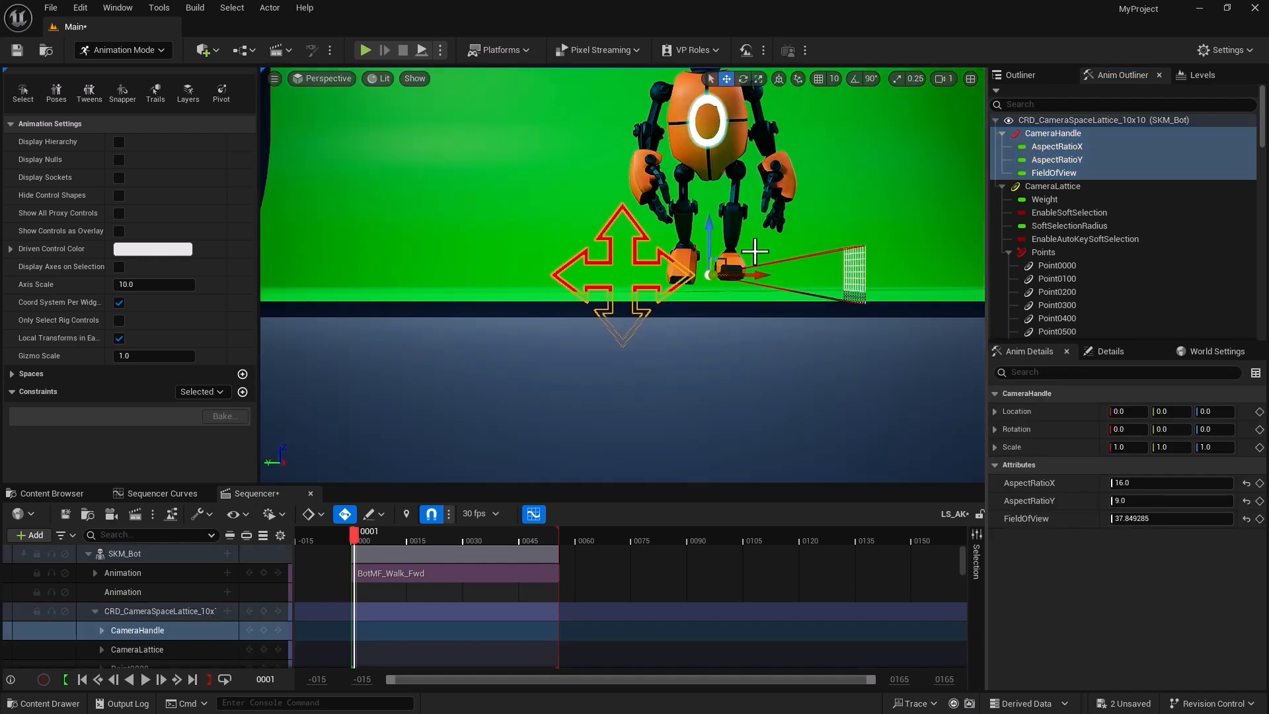
pyautogui.moveTo(754, 254)
pyautogui.keyDown('alt'); pyautogui.mouseDown()
pyautogui.moveTo(634, 301)
pyautogui.moveTo(769, 248)
pyautogui.mouseUp(); pyautogui.keyUp('alt')
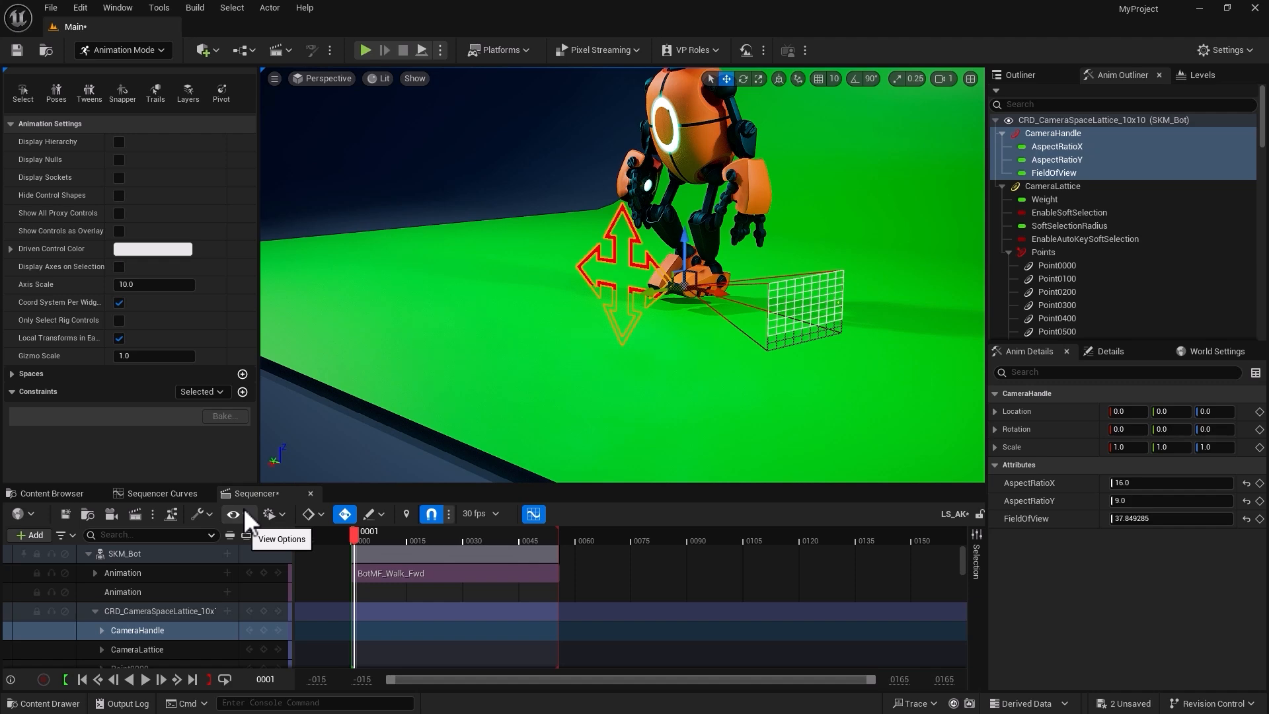
# Frame the whole SKM_Bot from the front in the viewport.
pyautogui.keyDown('alt'); pyautogui.moveTo(400, 400); pyautogui.dragTo(525, 370); pyautogui.keyUp('alt')
pyautogui.scroll(-3, 650, 293)
pyautogui.keyDown('alt'); pyautogui.moveTo(682, 255); pyautogui.dragTo(610, 413, button='middle'); pyautogui.keyUp('alt')
pyautogui.keyDown('alt'); pyautogui.moveTo(694, 291); pyautogui.dragTo(670, 291, button='right'); pyautogui.keyUp('alt')
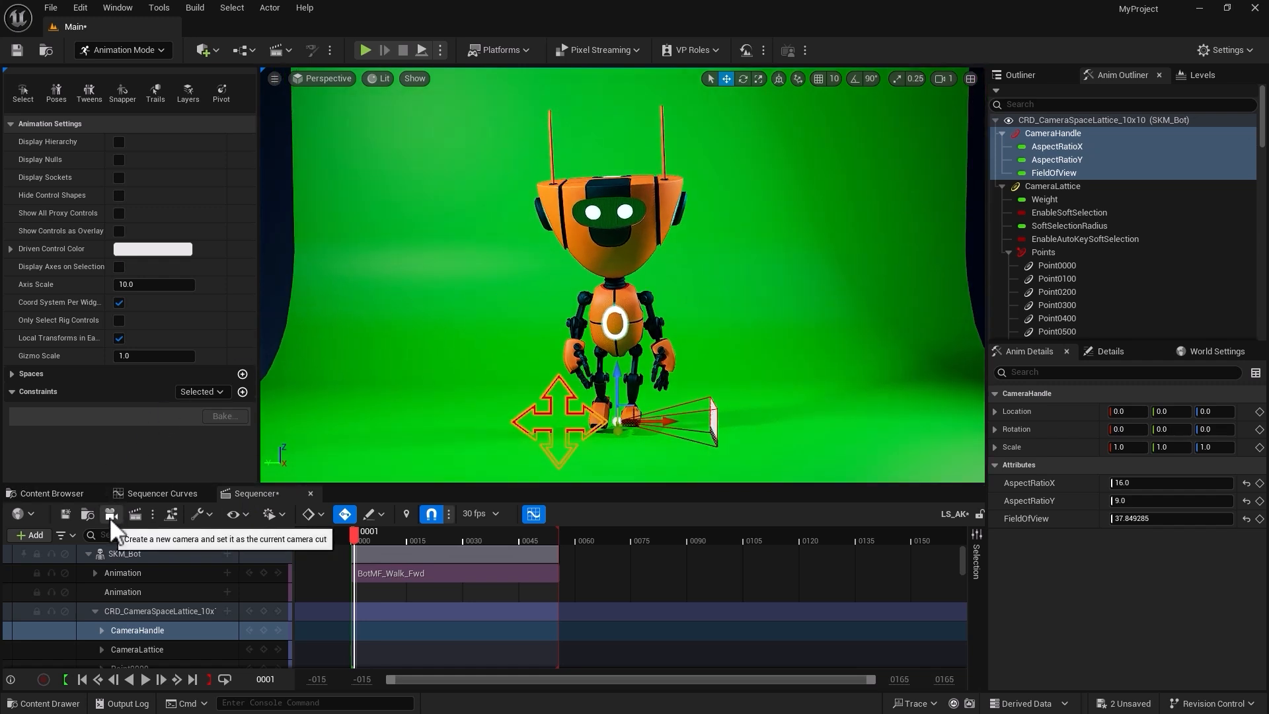
pyautogui.click(216, 49)
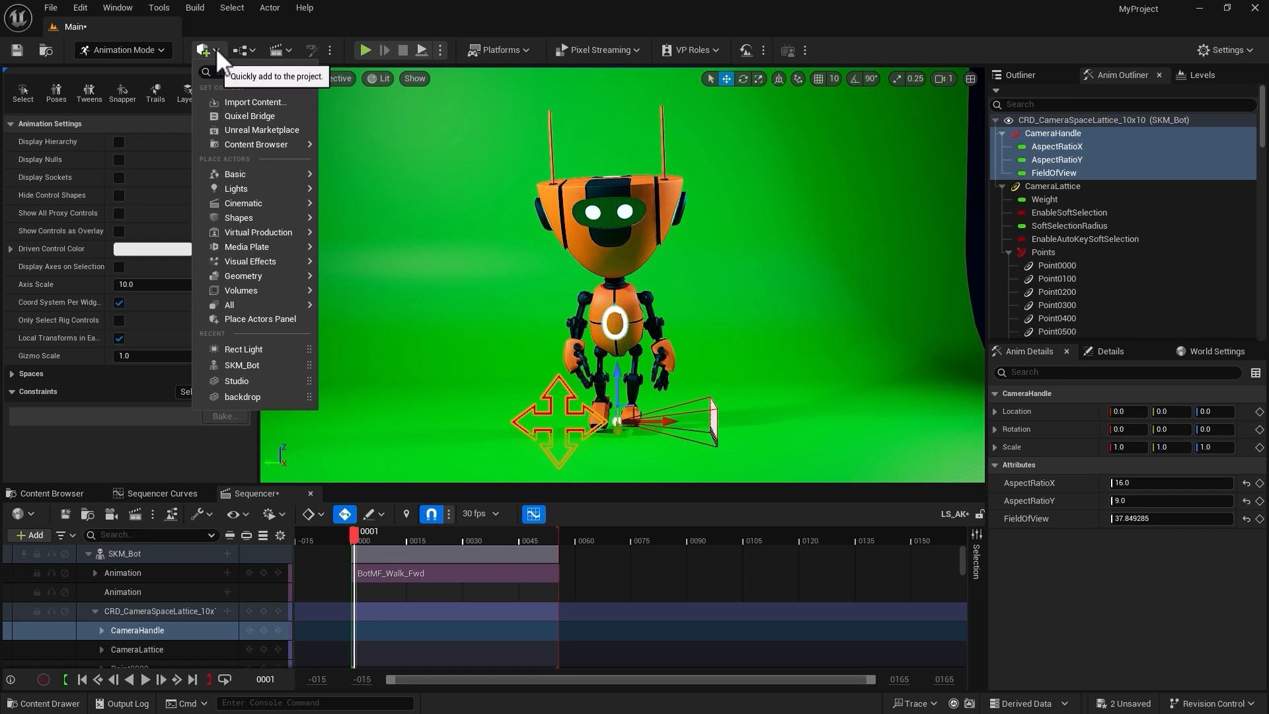
pyautogui.write('cine')
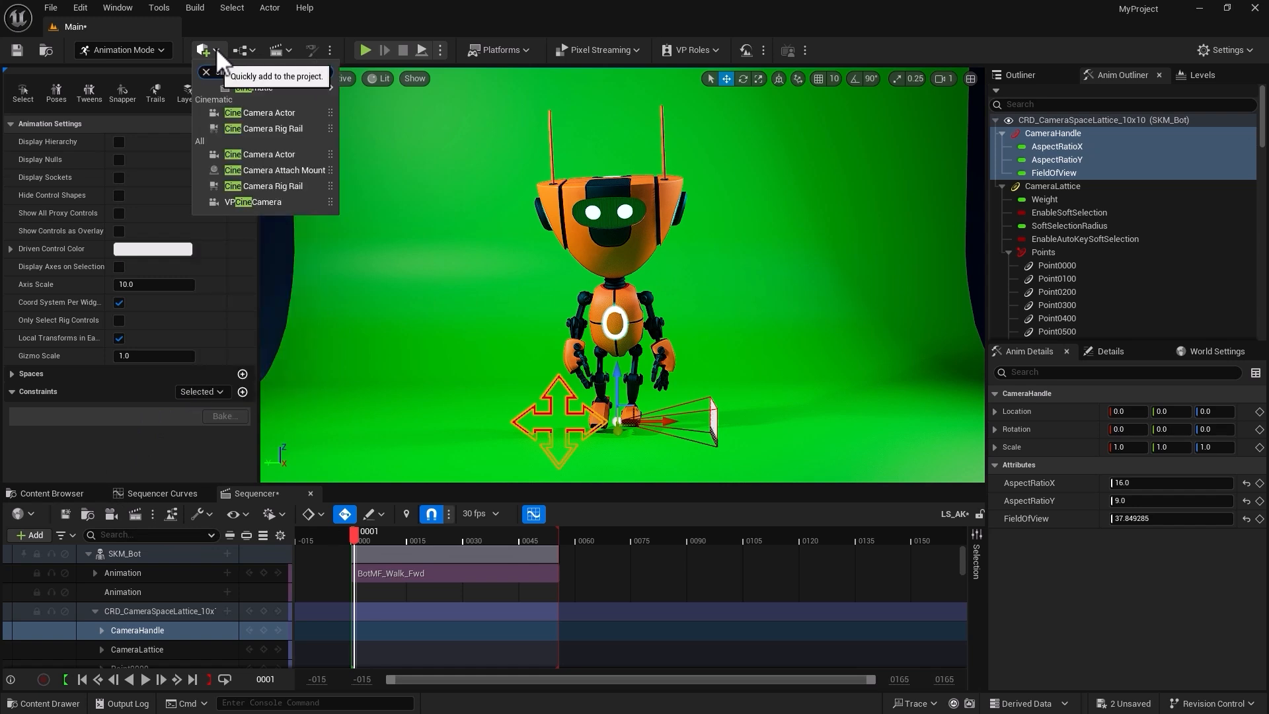
pyautogui.write(' camera')
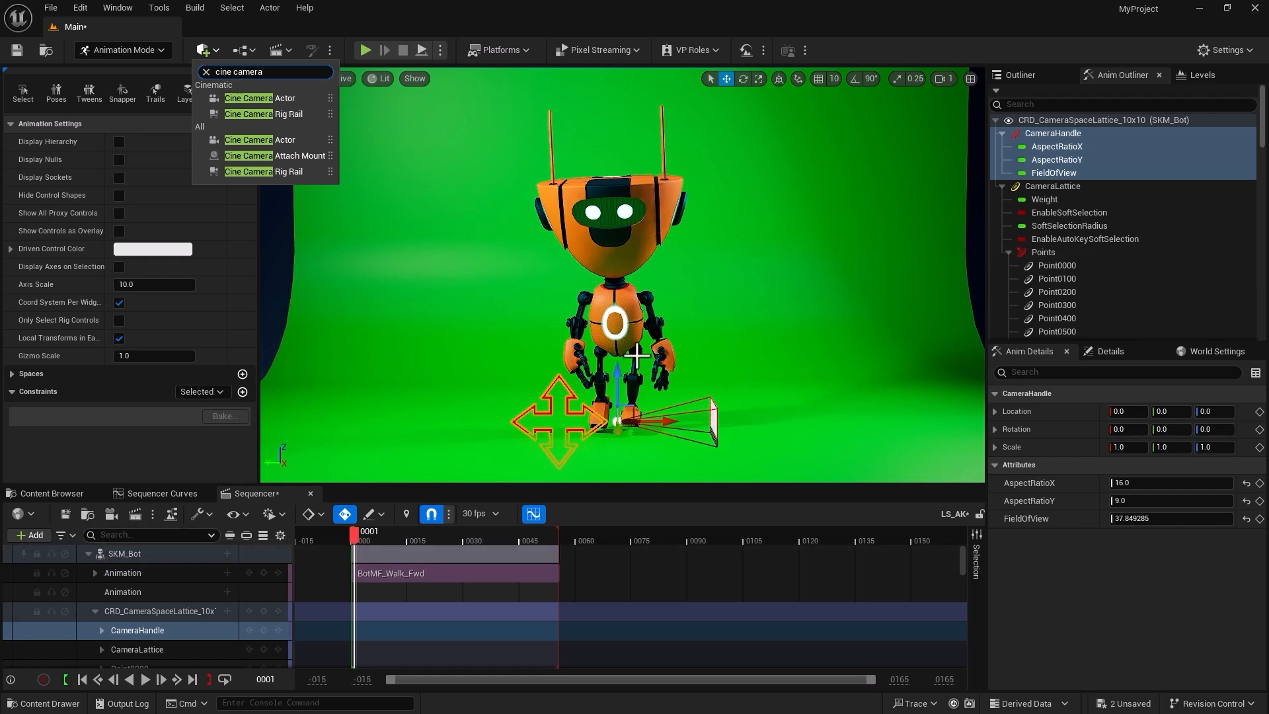
pyautogui.click(869, 52)
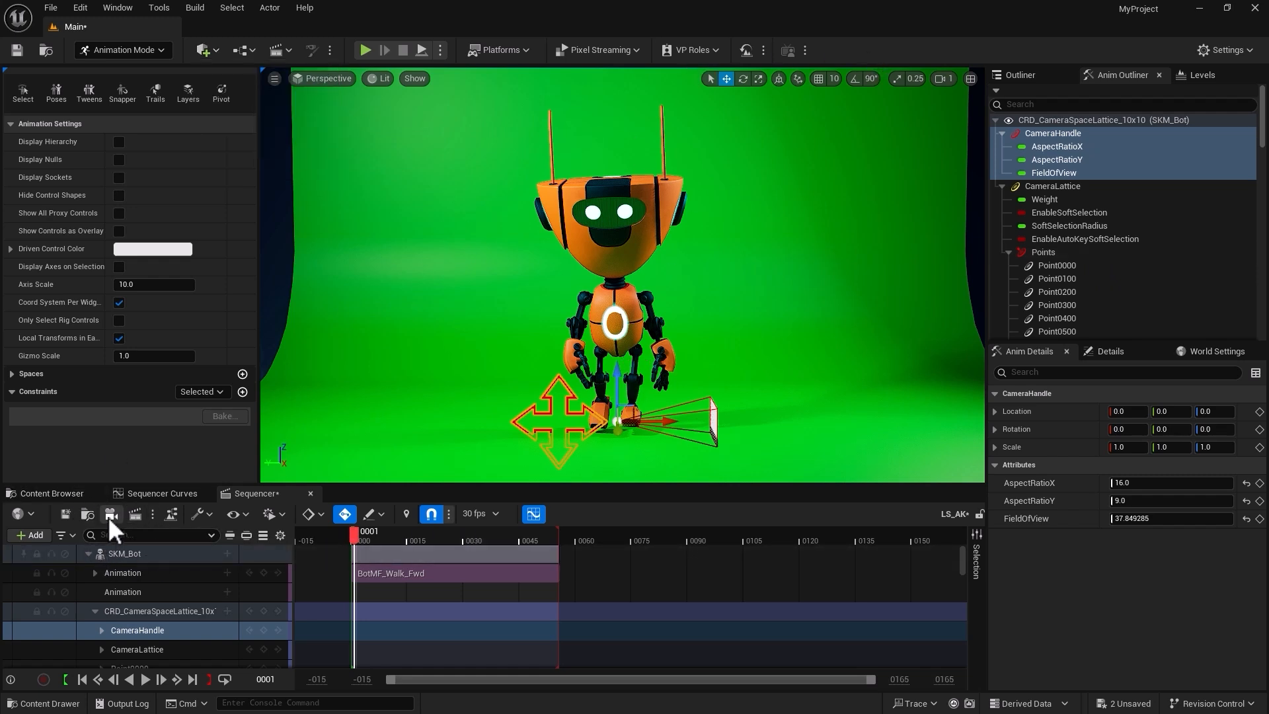
# Create a new cine camera from the current view as the sequence's camera cut, and collapse the CineCameraActor track.
pyautogui.click(111, 515)
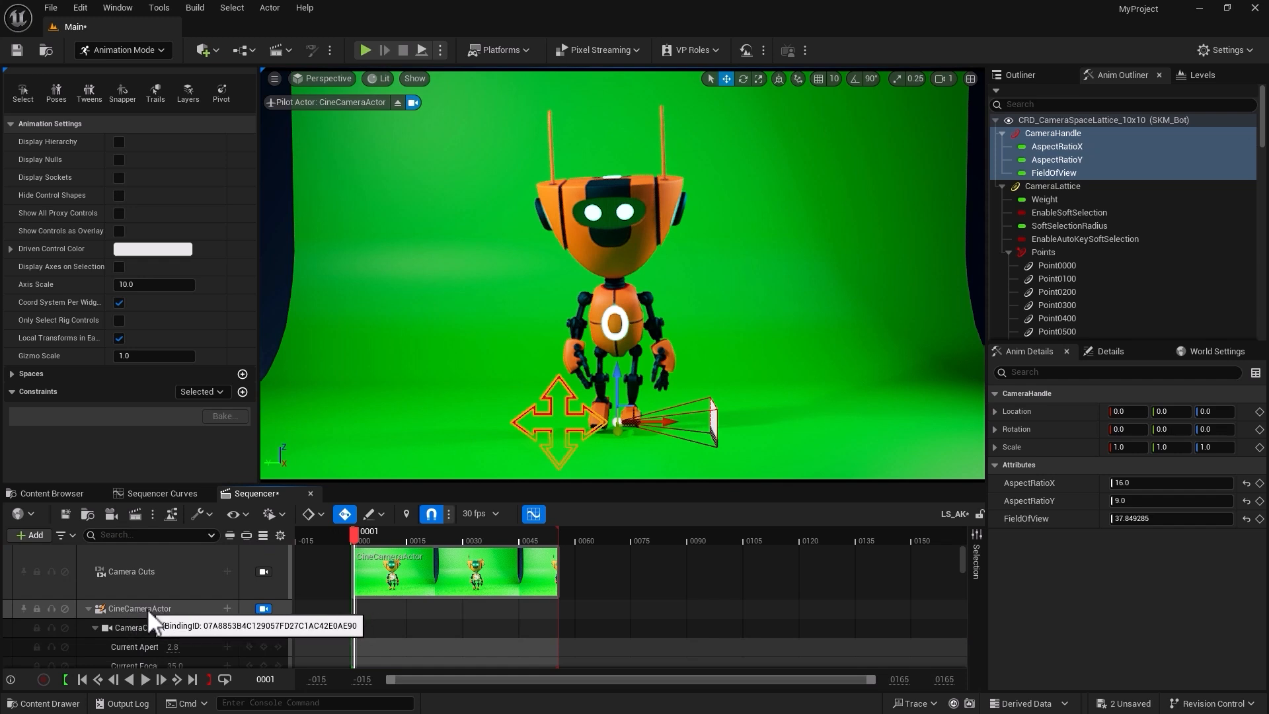
pyautogui.click(88, 608)
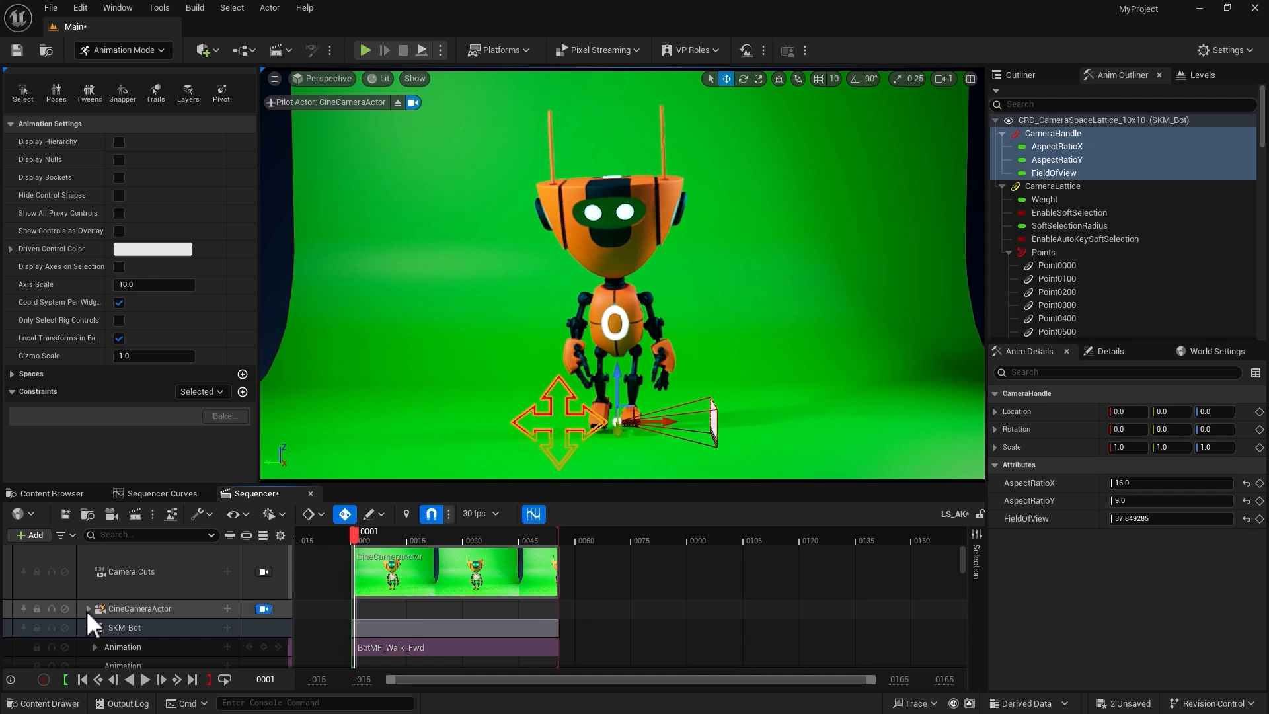
# Reframe the piloted CineCameraActor slightly closer on the robot, keeping its whole body facing the camera.
pyautogui.keyDown('alt'); pyautogui.moveTo(570, 324); pyautogui.dragTo(588, 319); pyautogui.keyUp('alt')
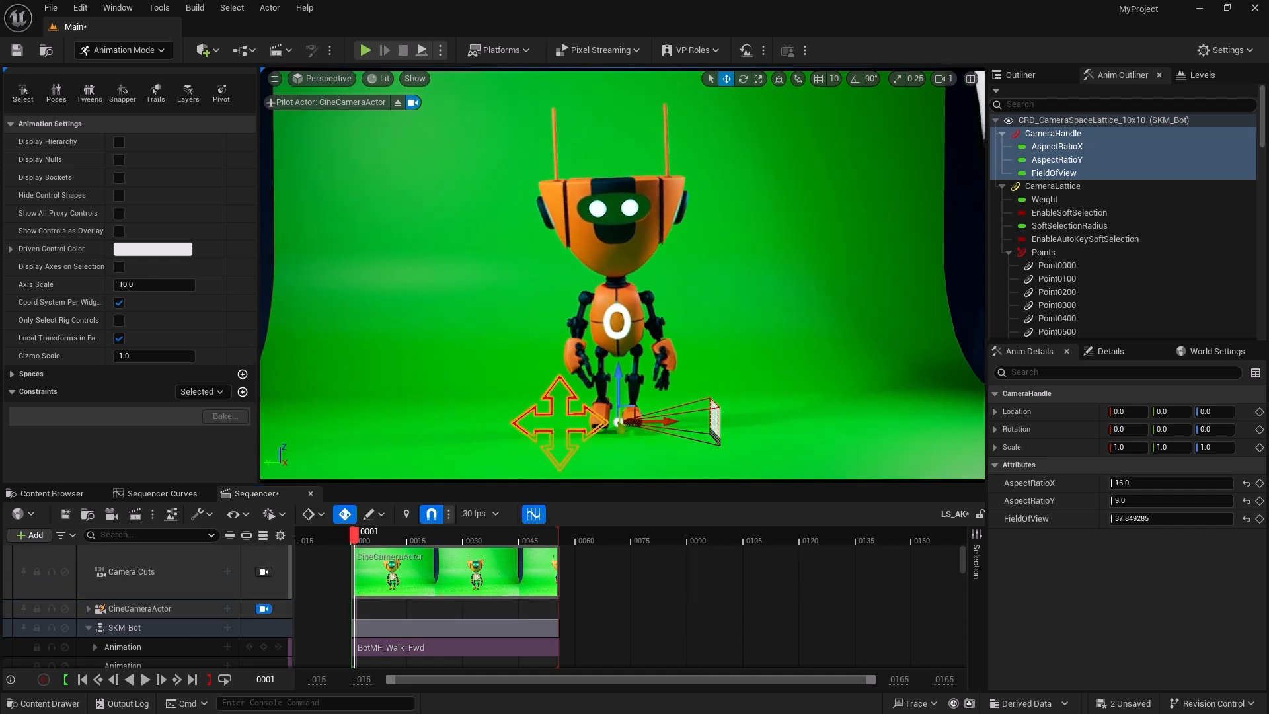
pyautogui.moveTo(523, 341)
pyautogui.keyDown('alt'); pyautogui.mouseDown()
pyautogui.moveTo(509, 341)
pyautogui.moveTo(524, 340)
pyautogui.mouseUp(); pyautogui.keyUp('alt')
pyautogui.keyDown('alt'); pyautogui.moveTo(524, 341); pyautogui.dragTo(555, 341, button='right'); pyautogui.keyUp('alt')
pyautogui.keyDown('alt'); pyautogui.moveTo(526, 341); pyautogui.dragTo(520, 339, button='middle'); pyautogui.keyUp('alt')
pyautogui.moveTo(538, 348); pyautogui.dragTo(543, 351, button='middle')
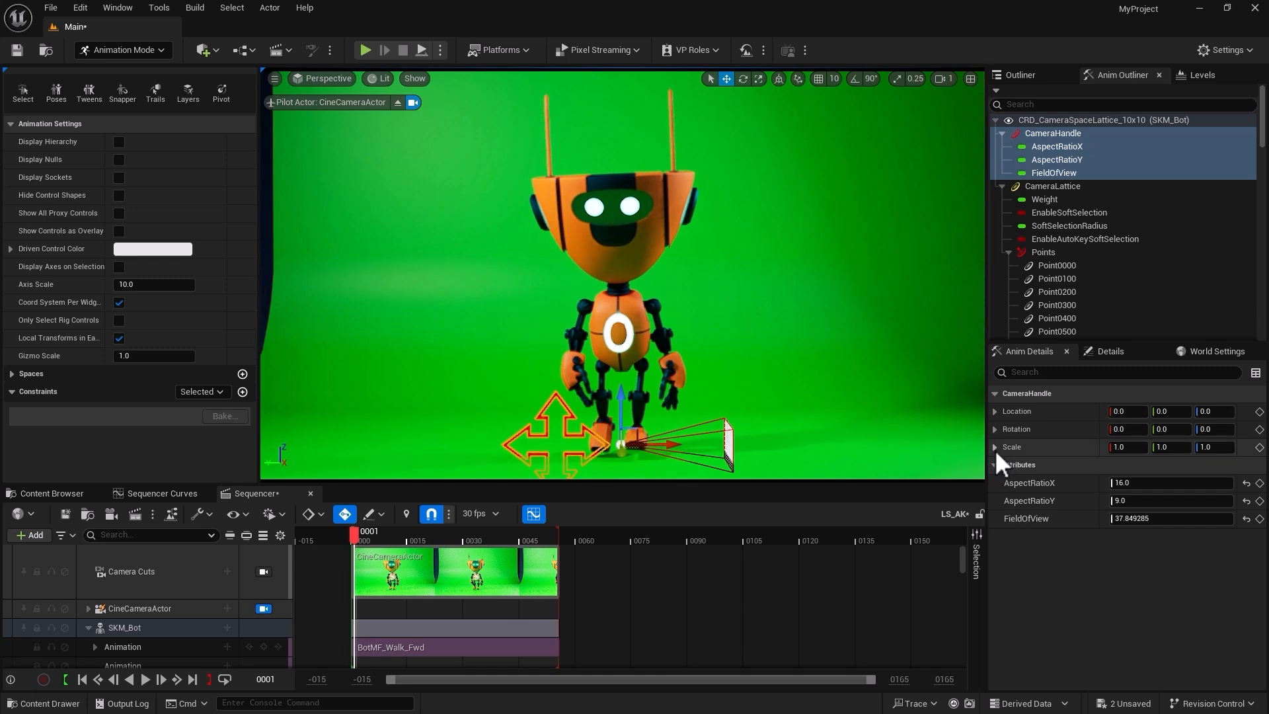
# Select CineCameraActor and set its Manual Focus Distance by sampling the robot's head in the viewport.
pyautogui.click(144, 609)
pyautogui.scroll(-1, 1057, 562)
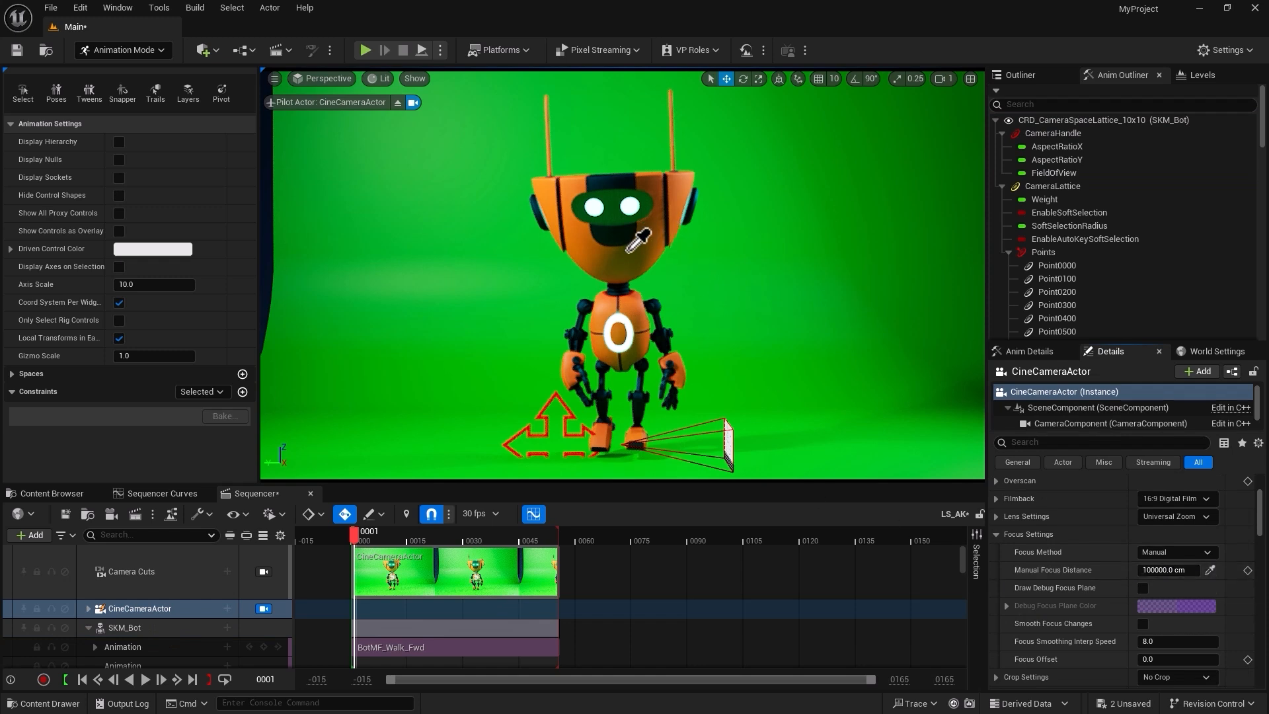
pyautogui.click(600, 268)
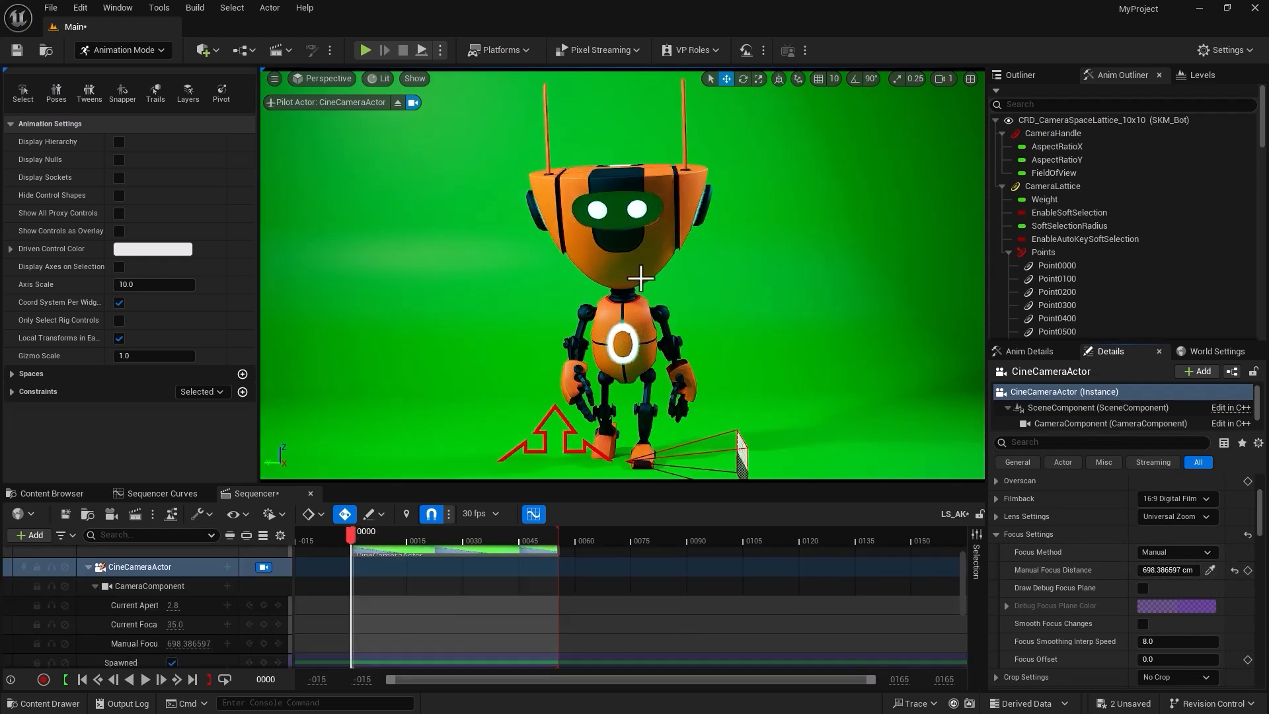
# Leave the CineCameraActor view, then select the CameraHandle control and frame it to inspect its lattice grid from the side.
pyautogui.click(262, 566)
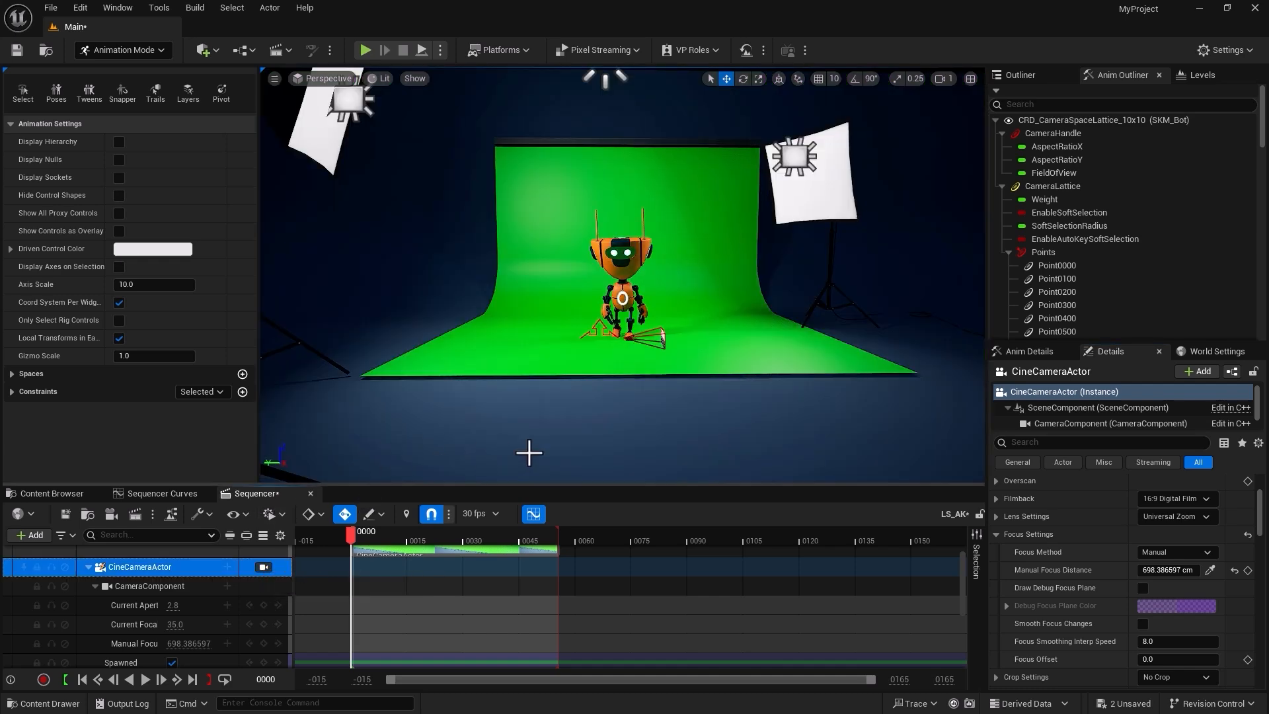
pyautogui.keyDown('alt'); pyautogui.moveTo(588, 454); pyautogui.dragTo(440, 456, button='right'); pyautogui.keyUp('alt')
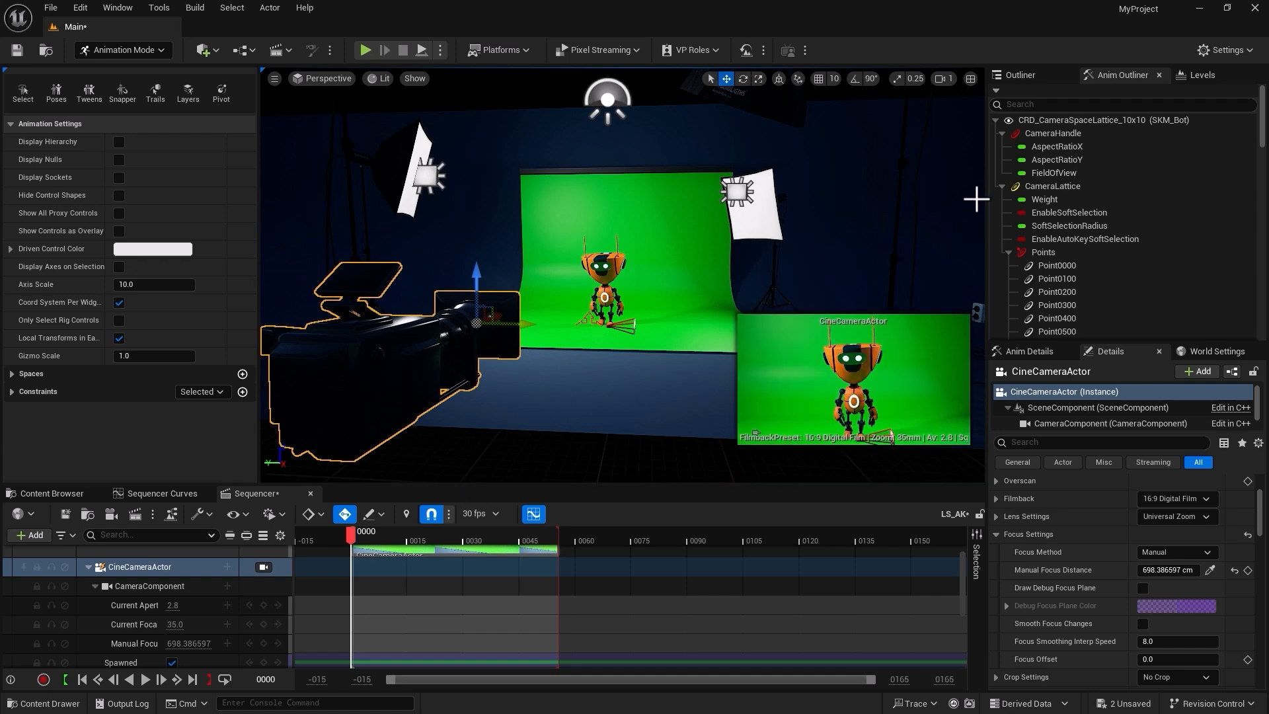
pyautogui.click(1042, 135)
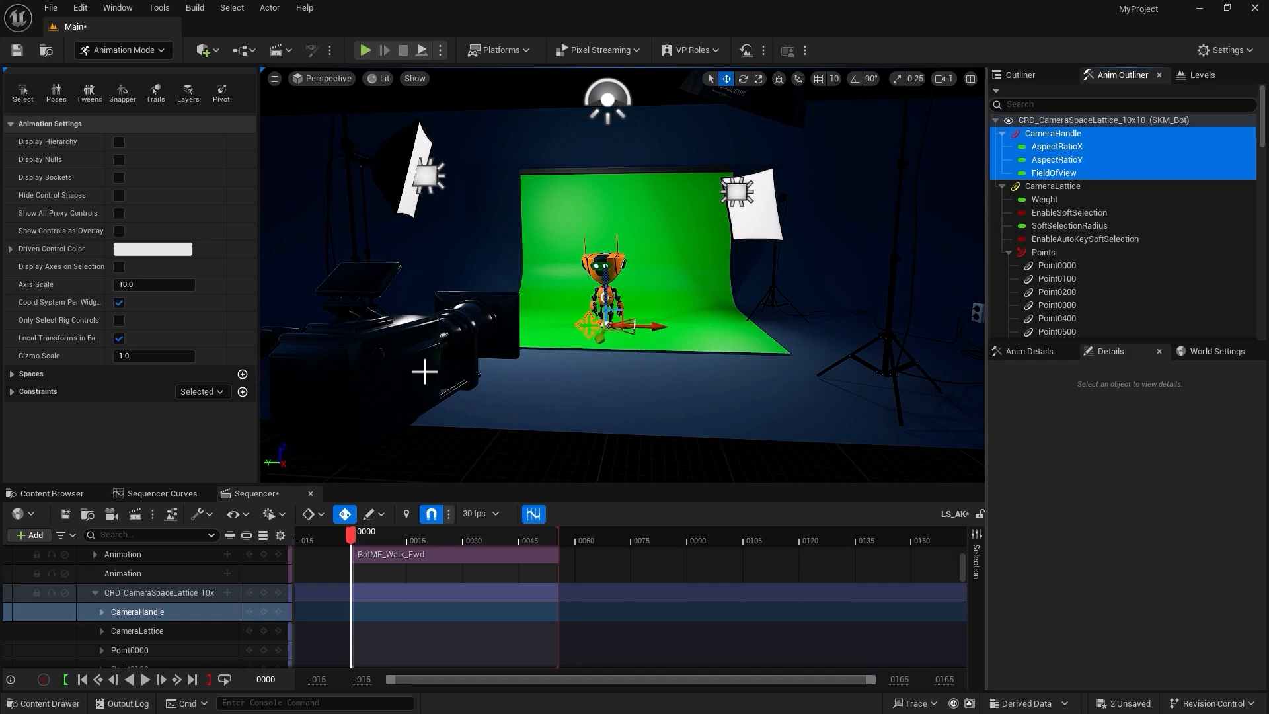
pyautogui.press('f')
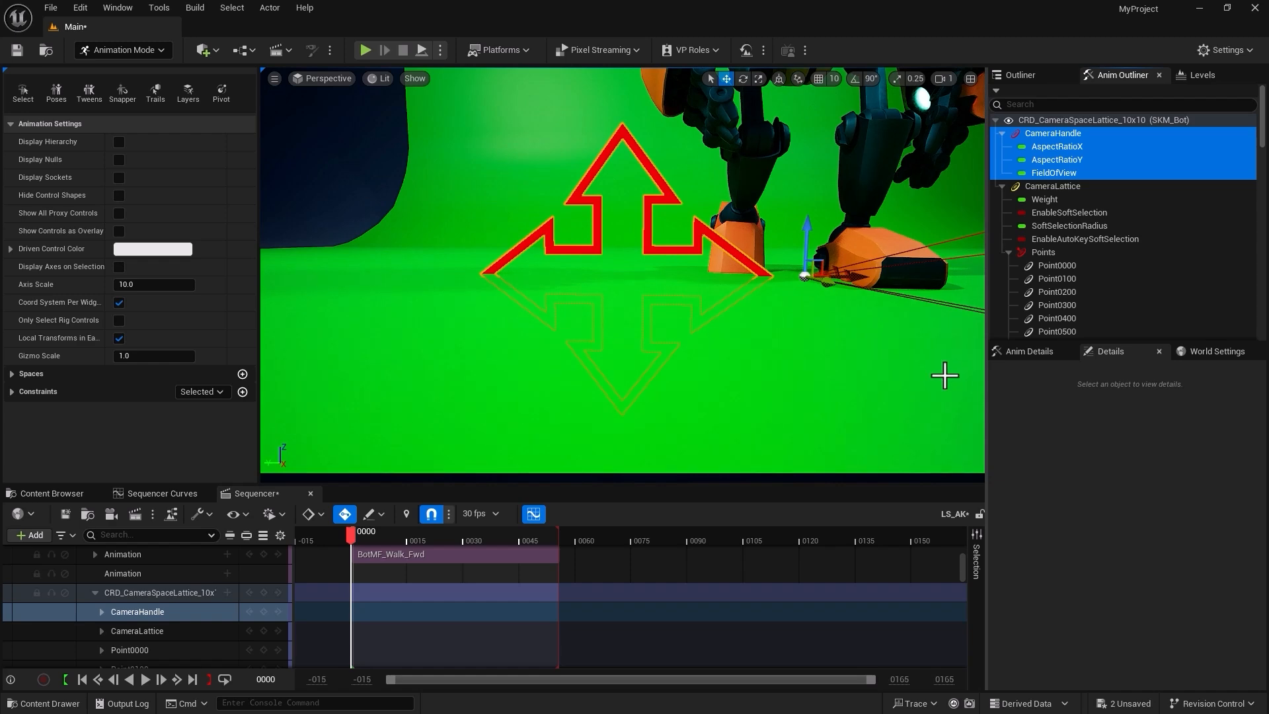
pyautogui.keyDown('alt'); pyautogui.moveTo(907, 348); pyautogui.dragTo(733, 314); pyautogui.keyUp('alt')
pyautogui.moveTo(908, 348)
pyautogui.keyDown('alt'); pyautogui.mouseDown(button='right')
pyautogui.moveTo(812, 348)
pyautogui.moveTo(908, 343)
pyautogui.mouseUp(button='right'); pyautogui.keyUp('alt')
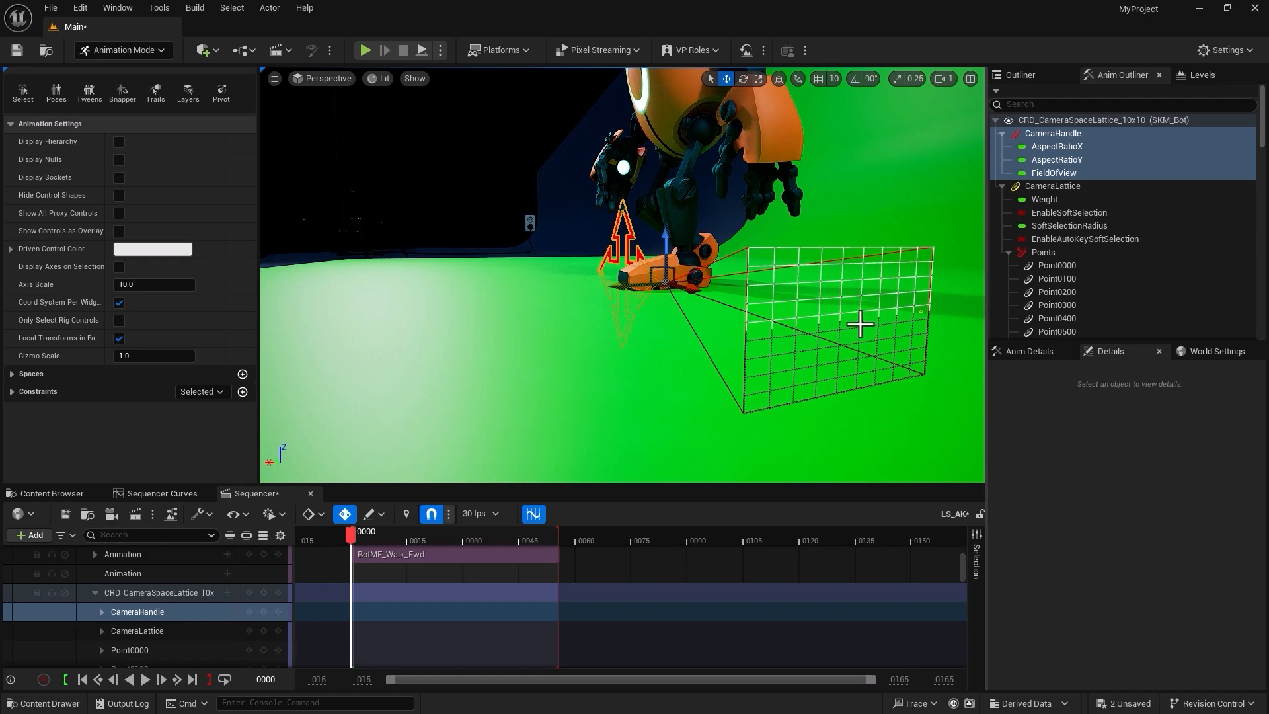
# Add a Parent constraint from CameraHandle to CineCameraActor with Maintain Offset turned off.
pyautogui.keyDown('alt'); pyautogui.moveTo(645, 320); pyautogui.dragTo(541, 320, button='right'); pyautogui.keyUp('alt')
pyautogui.keyDown('alt'); pyautogui.moveTo(646, 320); pyautogui.dragTo(681, 323); pyautogui.keyUp('alt')
pyautogui.keyDown('alt'); pyautogui.moveTo(580, 323); pyautogui.dragTo(714, 321); pyautogui.keyUp('alt')
pyautogui.keyDown('alt'); pyautogui.moveTo(580, 323); pyautogui.dragTo(502, 323, button='right'); pyautogui.keyUp('alt')
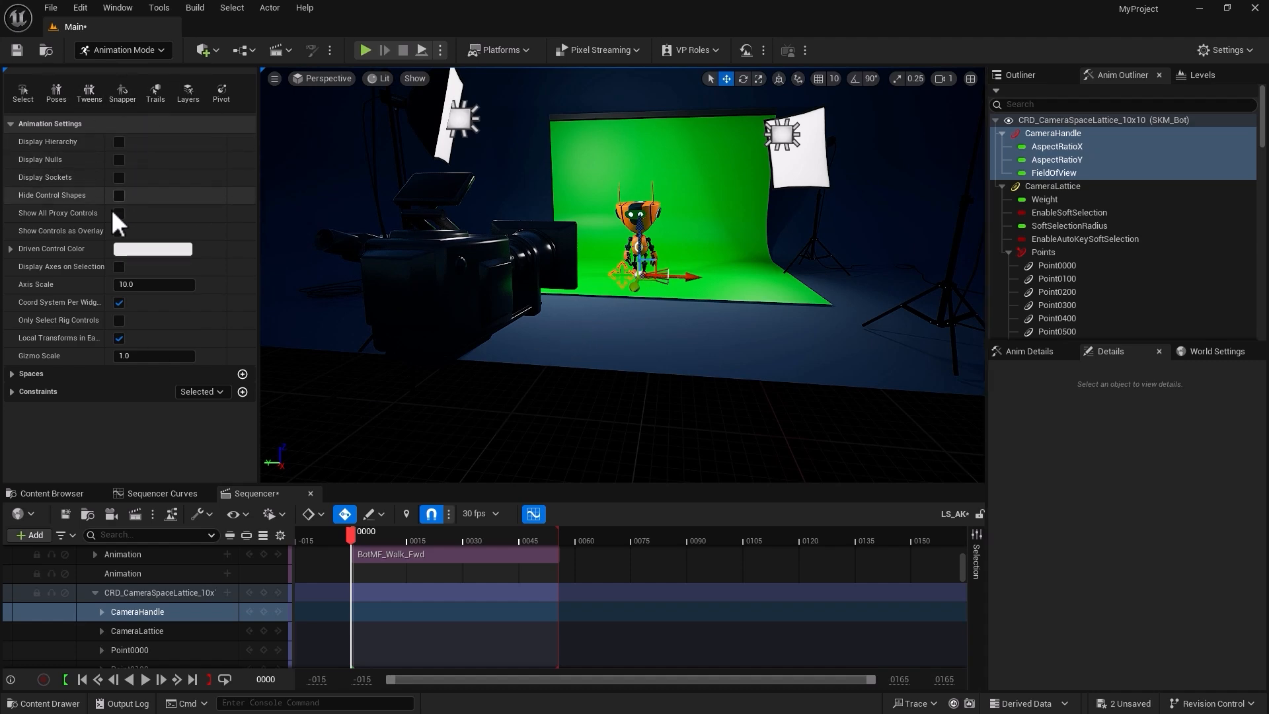
pyautogui.click(243, 392)
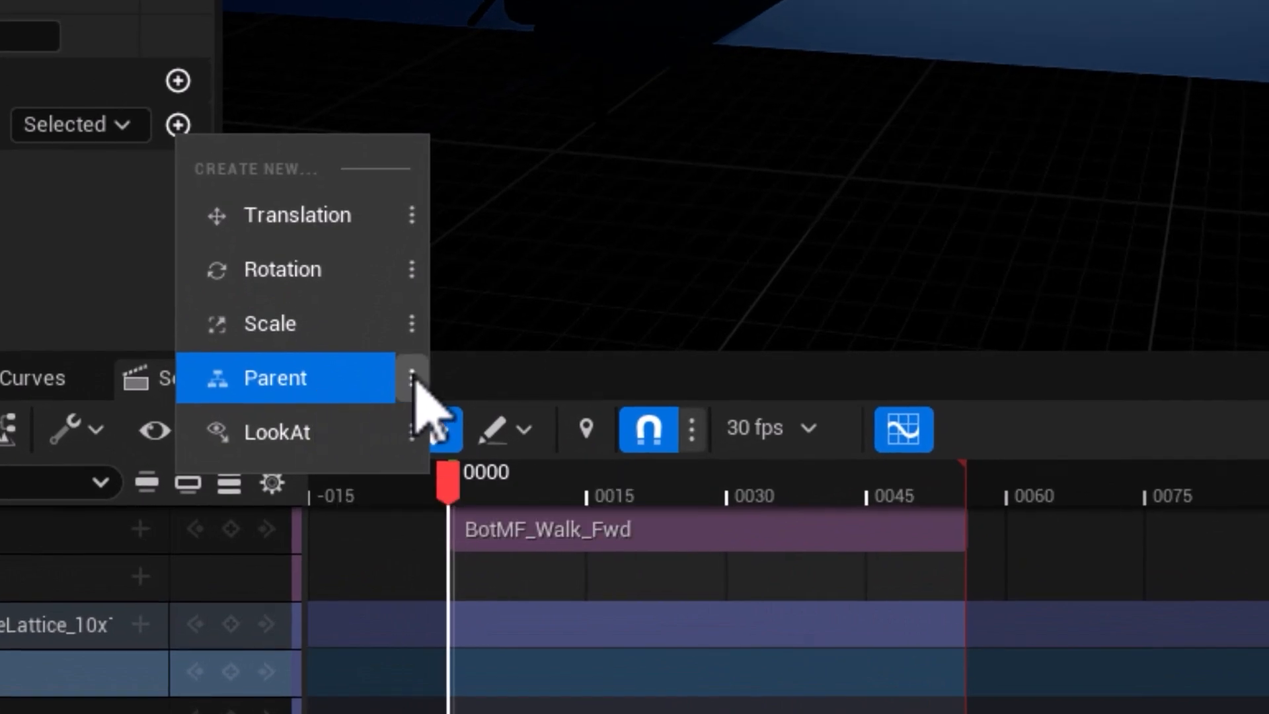
pyautogui.click(412, 380)
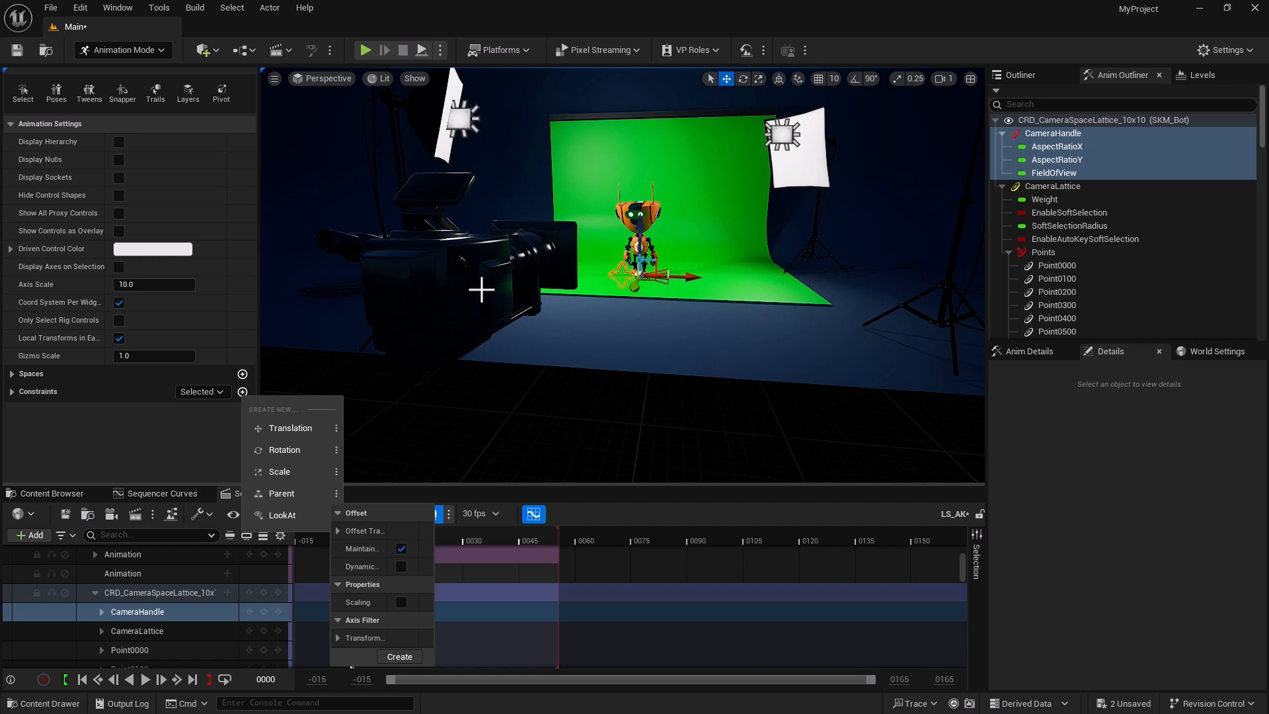
pyautogui.click(401, 549)
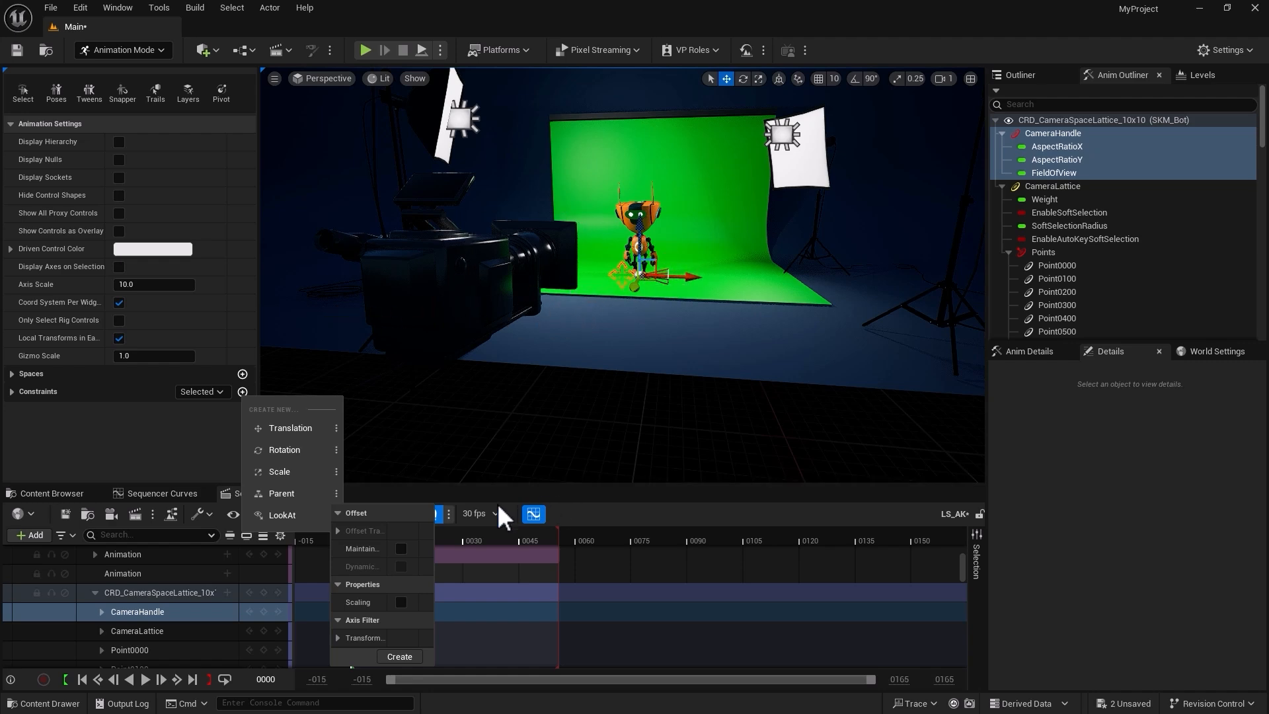
pyautogui.click(394, 657)
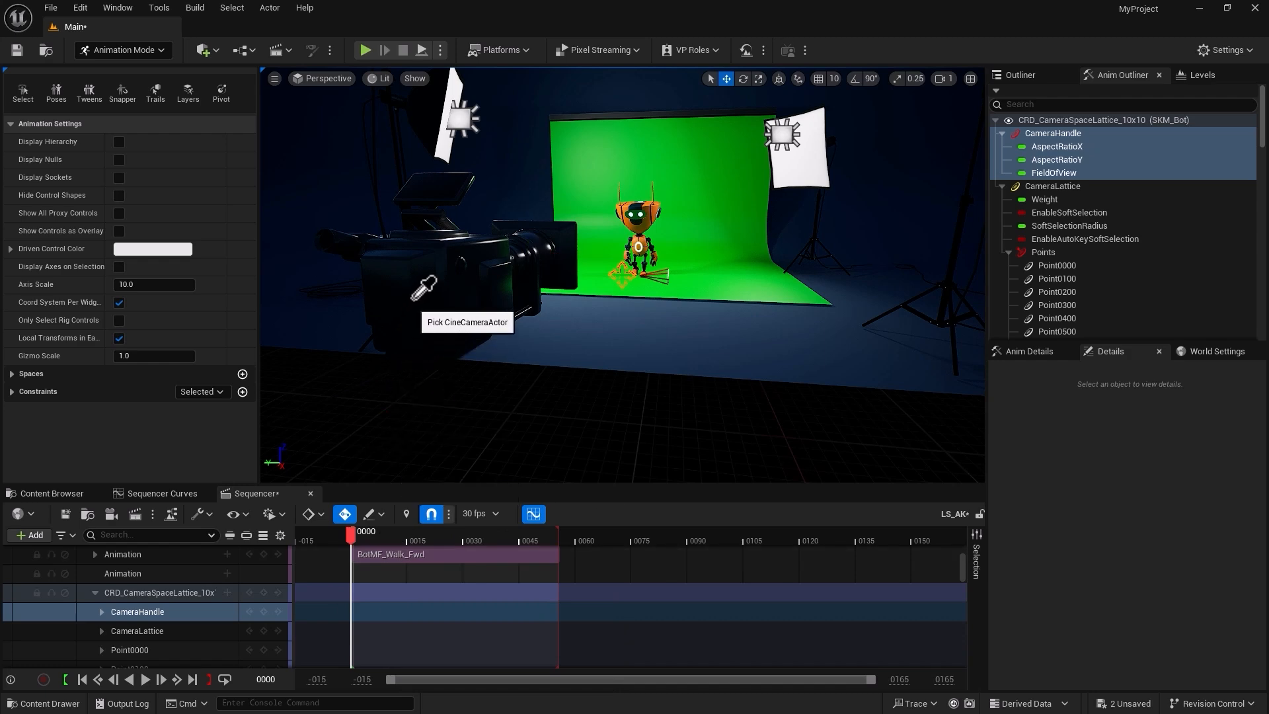
pyautogui.click(506, 271)
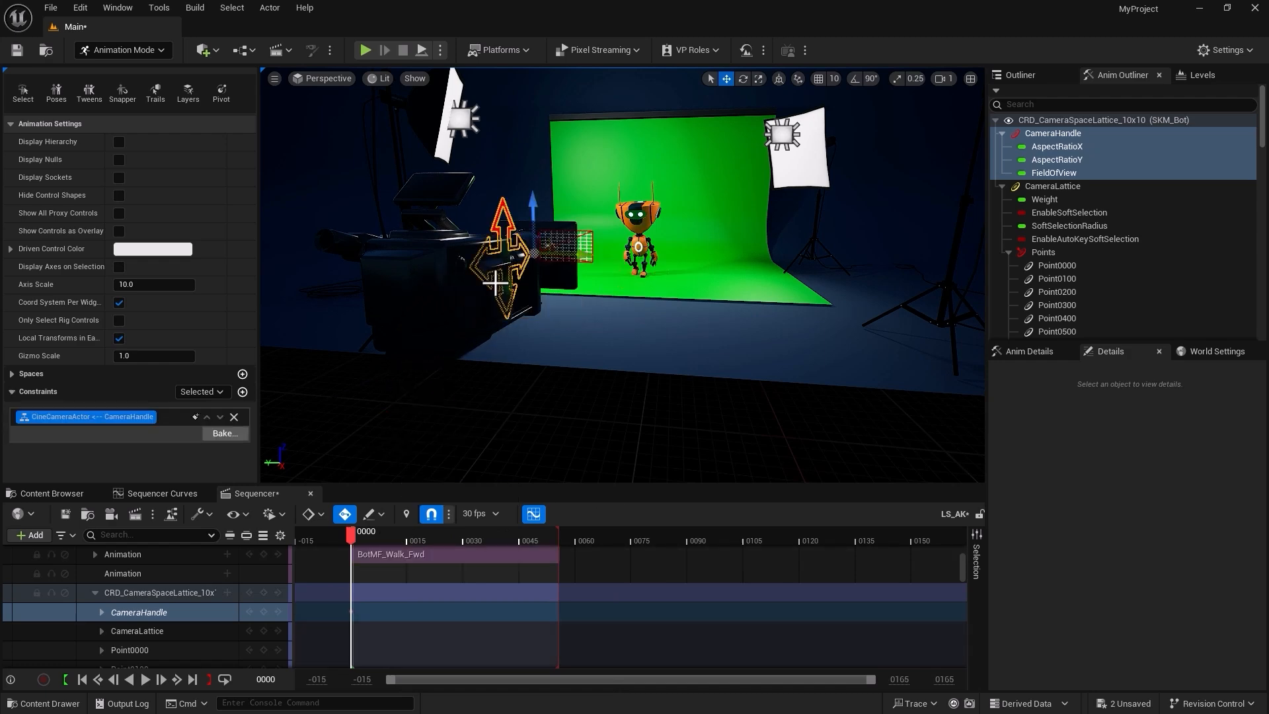
# Inspect the constrained CameraHandle and lattice grid at the camera, then look through CineCameraActor again.
pyautogui.press('f')
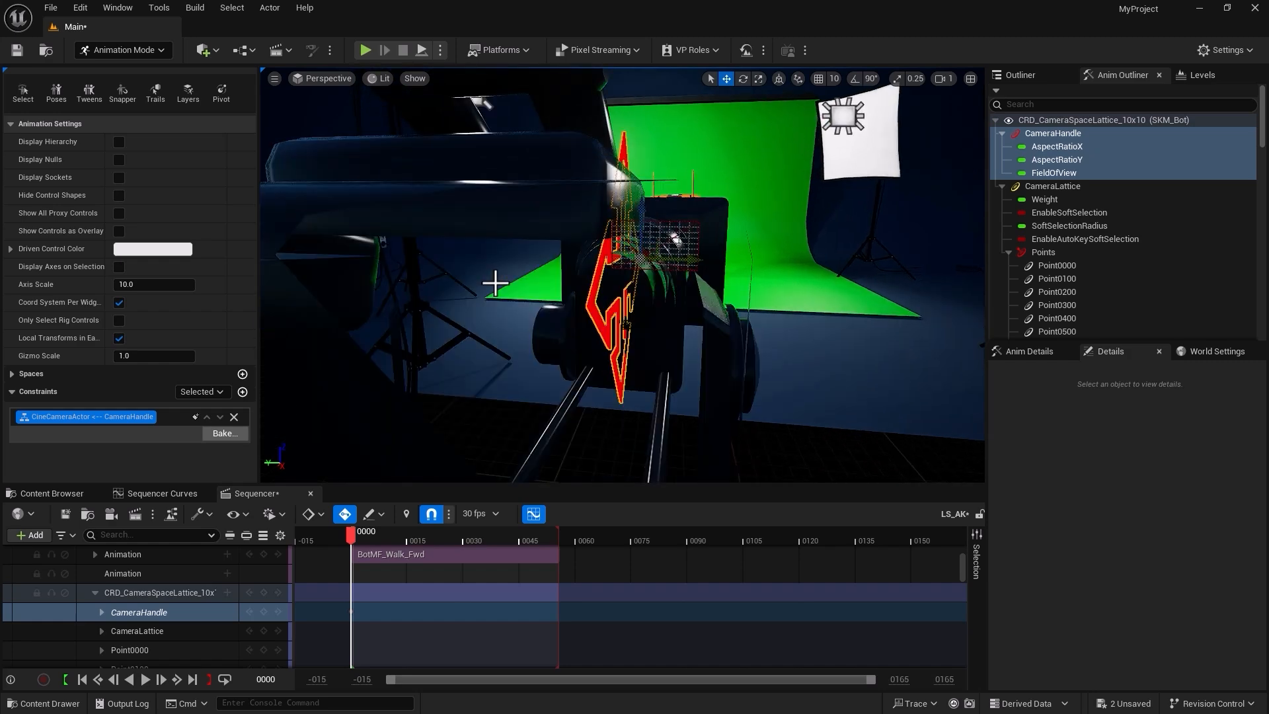
pyautogui.keyDown('alt'); pyautogui.moveTo(661, 297); pyautogui.dragTo(512, 304); pyautogui.keyUp('alt')
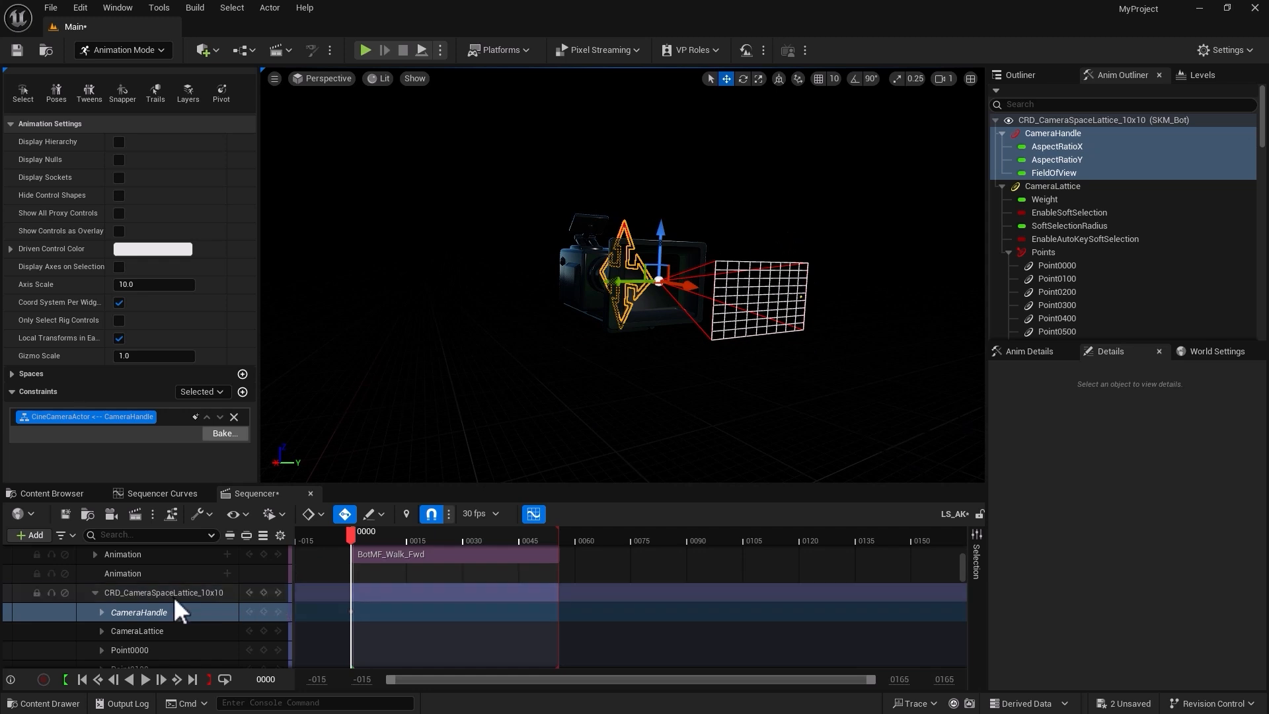
pyautogui.scroll(4, 175, 598)
pyautogui.scroll(3, 173, 595)
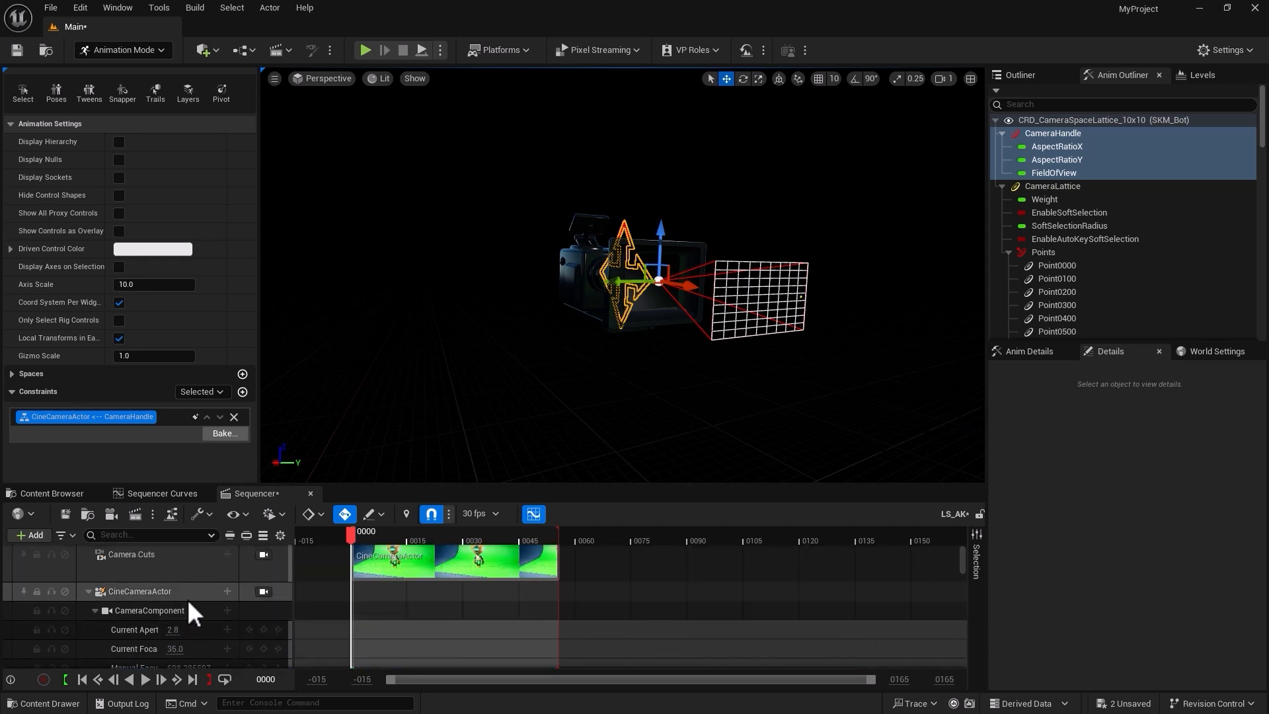
pyautogui.click(263, 592)
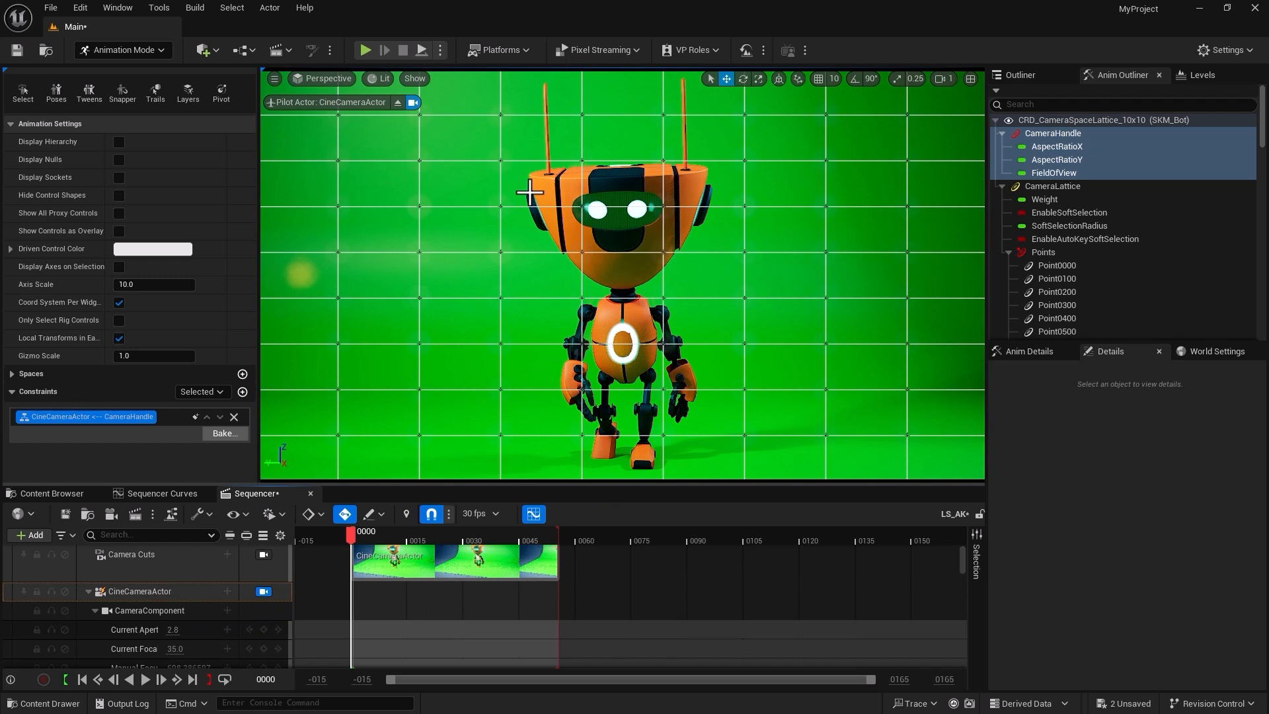
# Collapse the CineCameraActor track and select lattice points such as Point0000, Point0401, Point0102 and Point0402 to locate each on the grid.
pyautogui.click(89, 596)
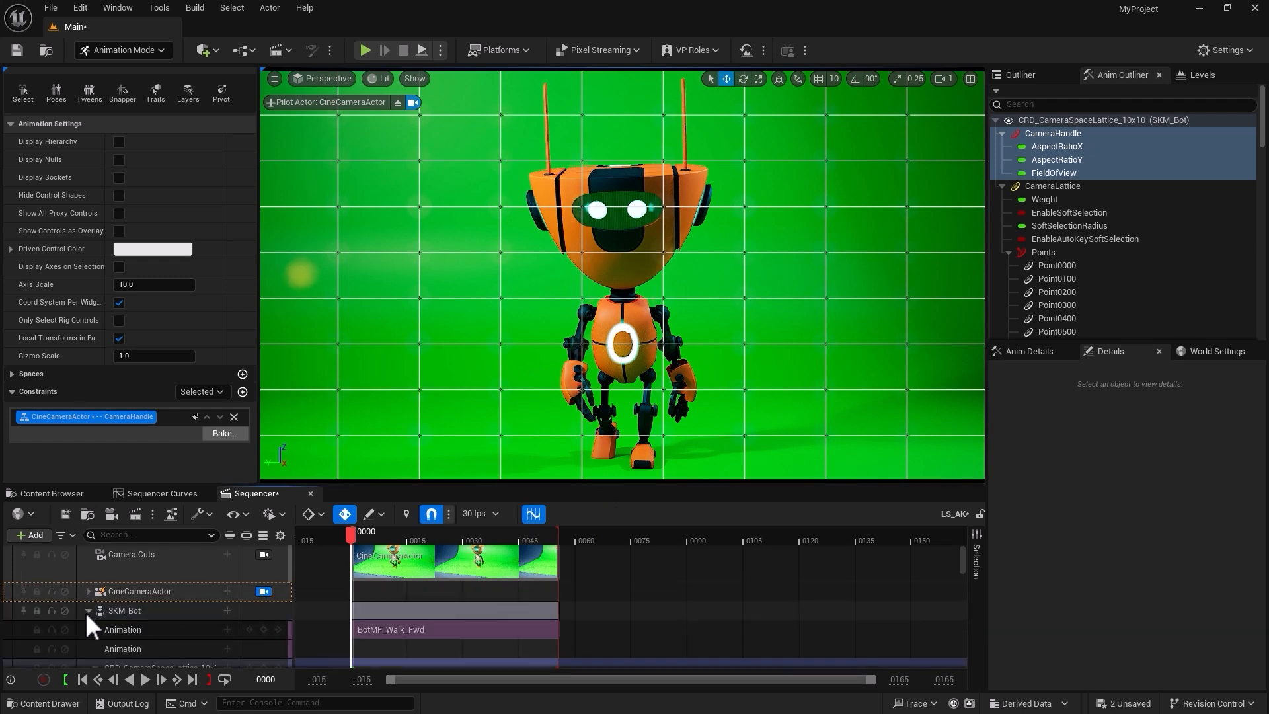
pyautogui.scroll(-4, 86, 615)
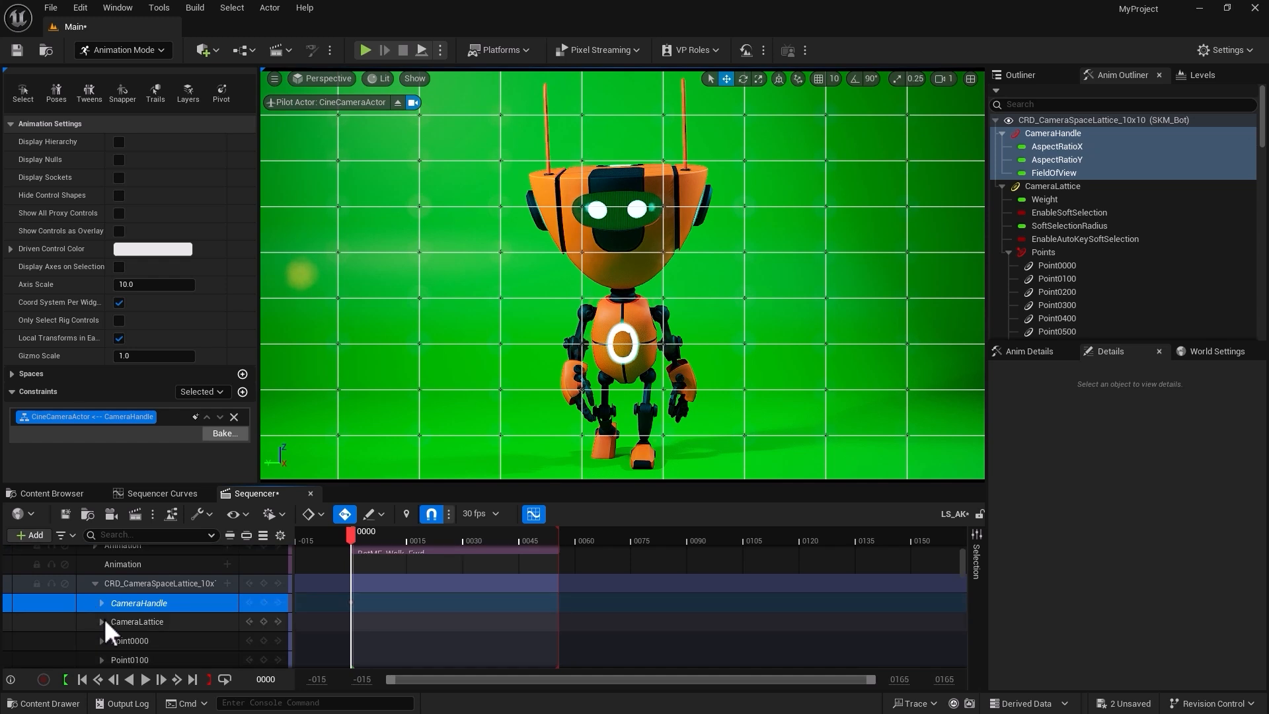
pyautogui.scroll(-2, 99, 629)
pyautogui.click(120, 600)
pyautogui.scroll(-5, 123, 605)
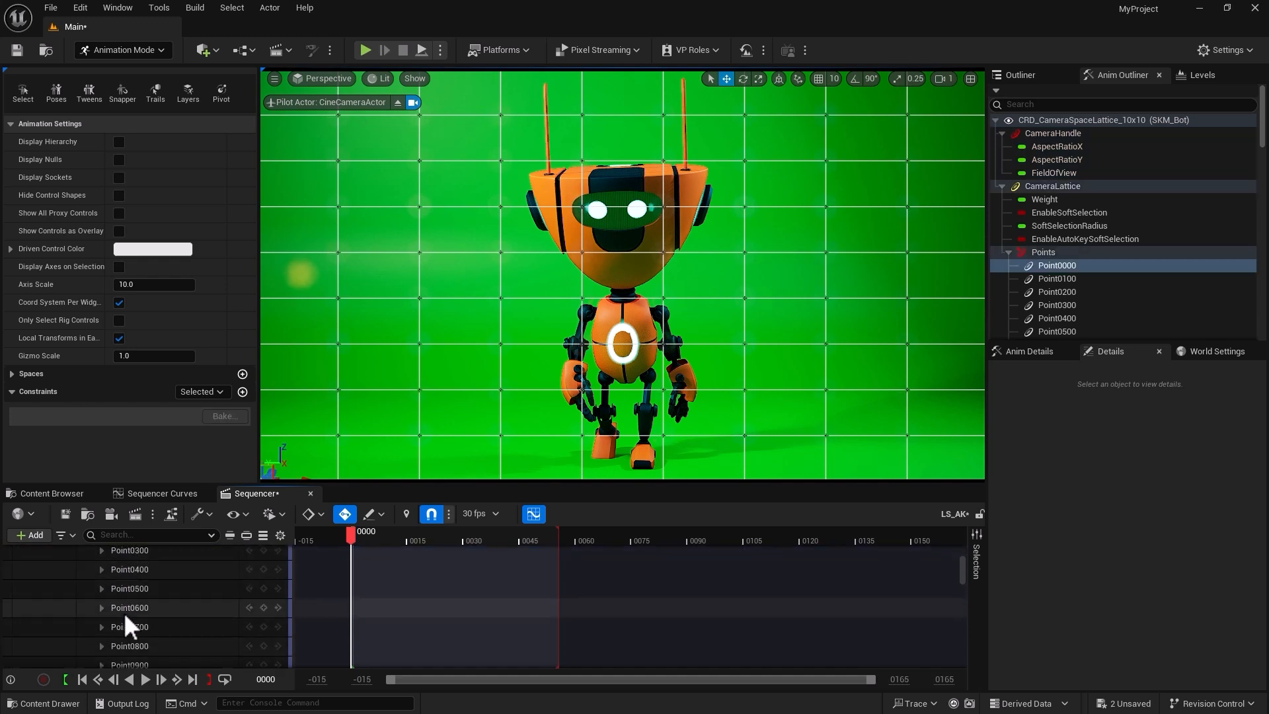
pyautogui.click(128, 627)
pyautogui.scroll(-6, 128, 632)
pyautogui.click(128, 632)
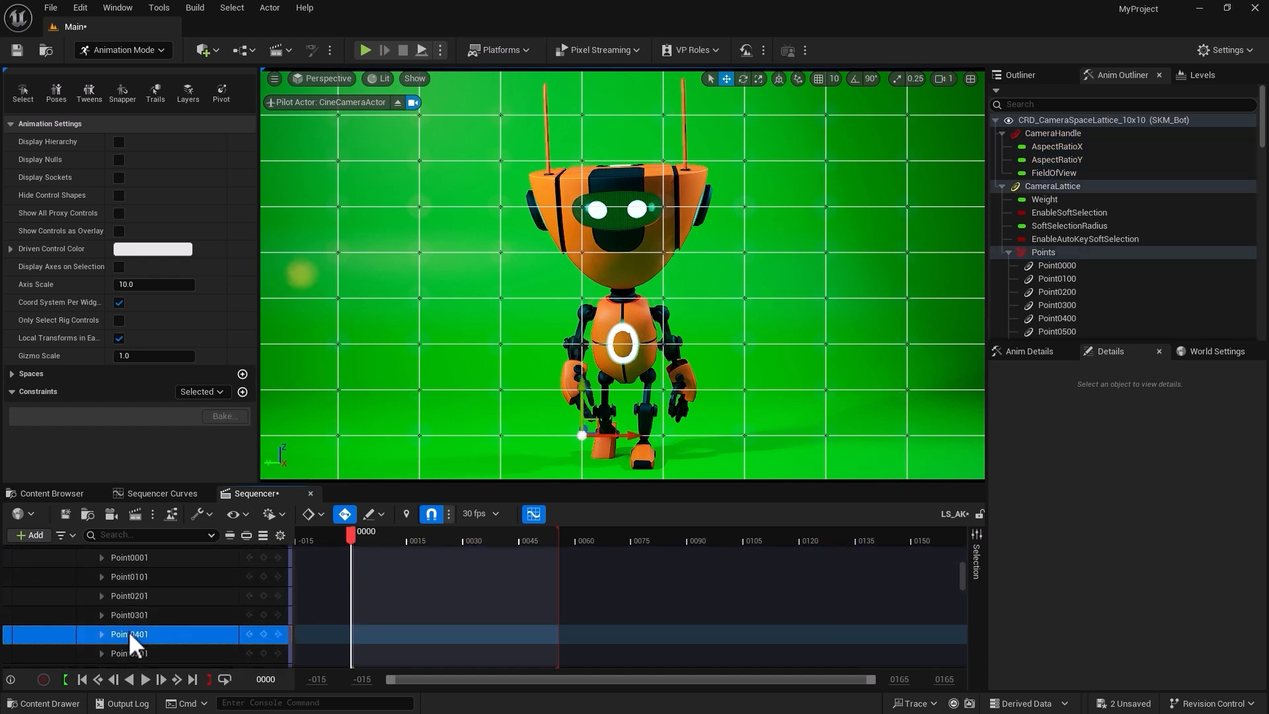
pyautogui.scroll(-6, 129, 632)
pyautogui.click(125, 640)
pyautogui.scroll(-3, 125, 640)
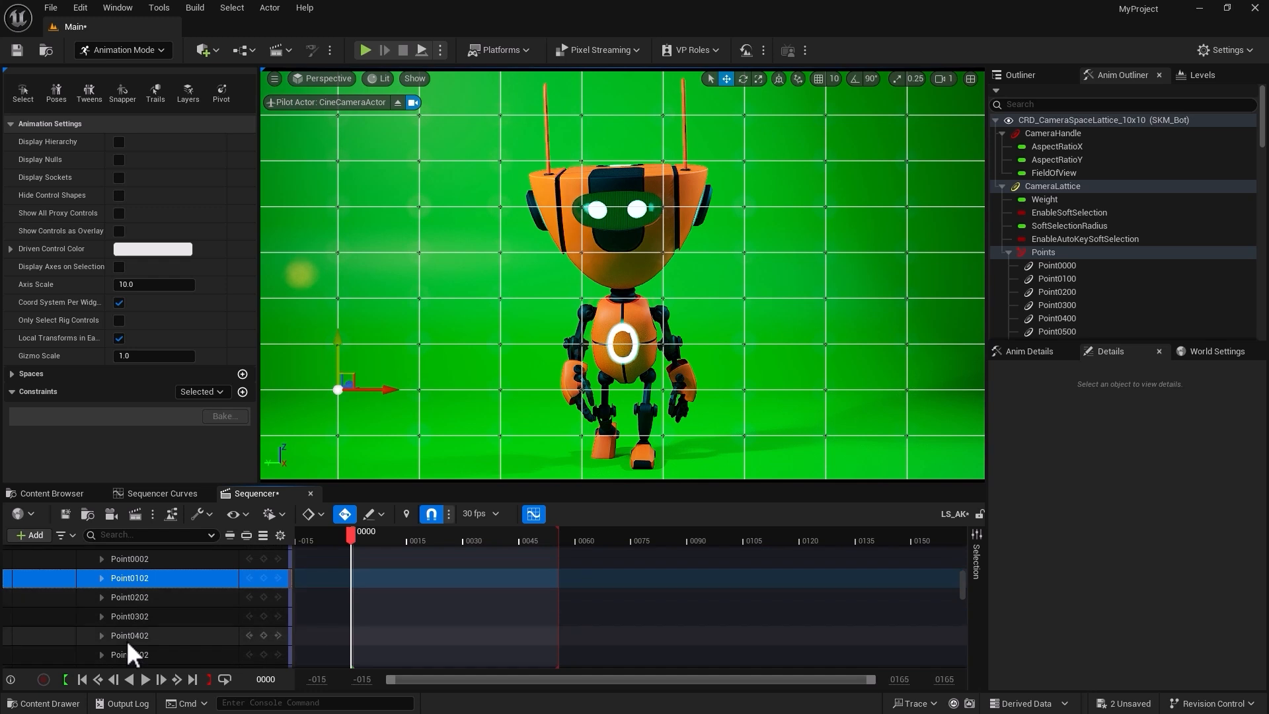
pyautogui.click(125, 638)
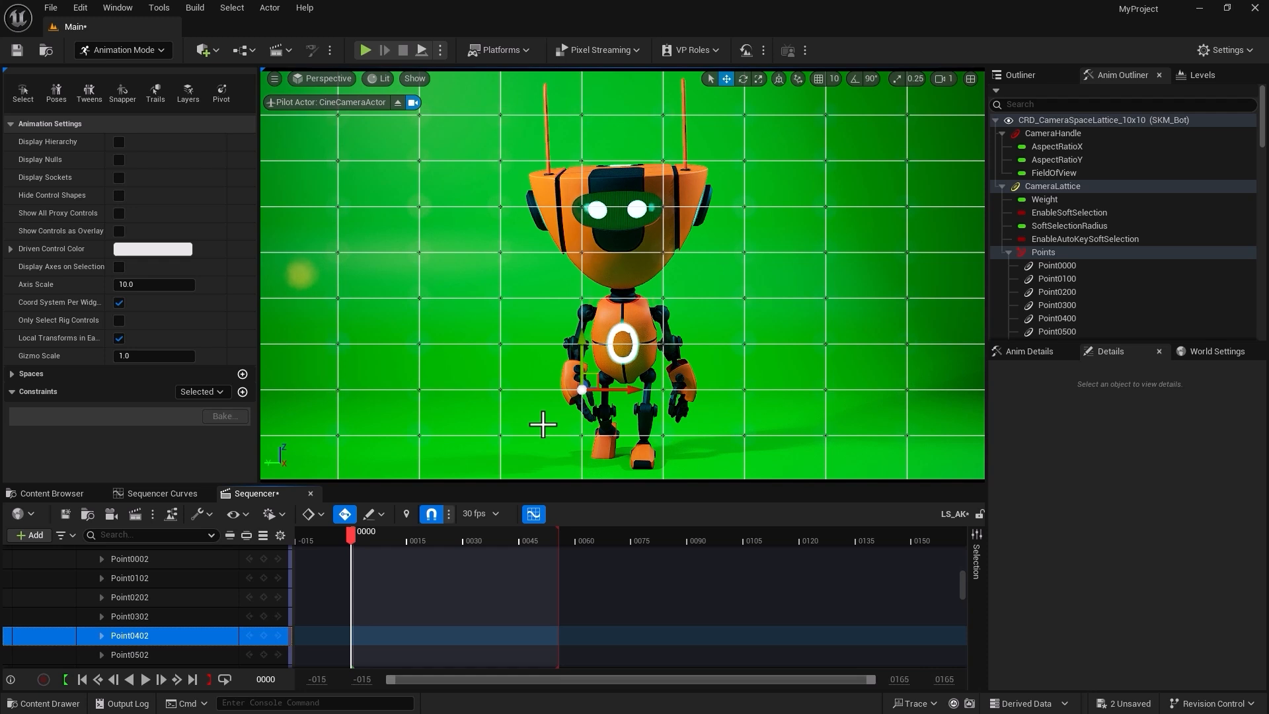
# Key the lattice point Point0307 beside the robot's head at frame 0, and move it outward from the head at frame 15.
pyautogui.click(501, 160)
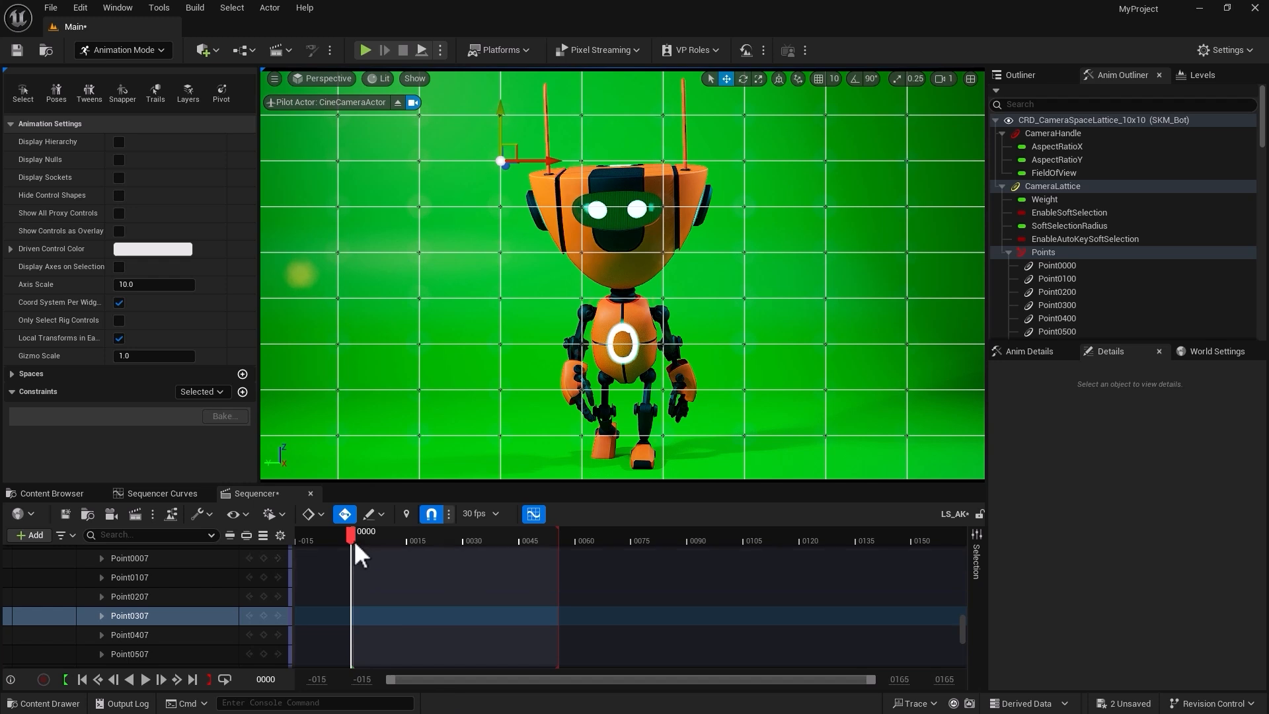
pyautogui.moveTo(354, 541)
pyautogui.mouseDown()
pyautogui.moveTo(394, 546)
pyautogui.moveTo(355, 547)
pyautogui.mouseUp()
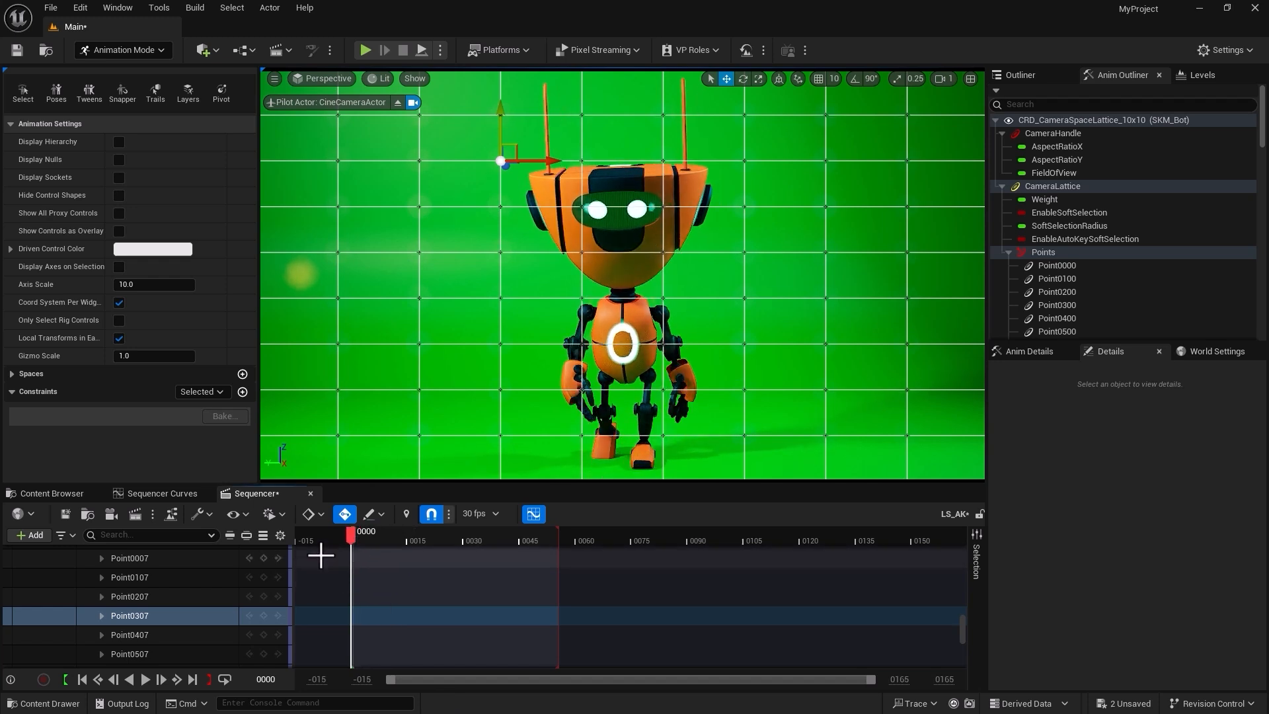
pyautogui.click(264, 615)
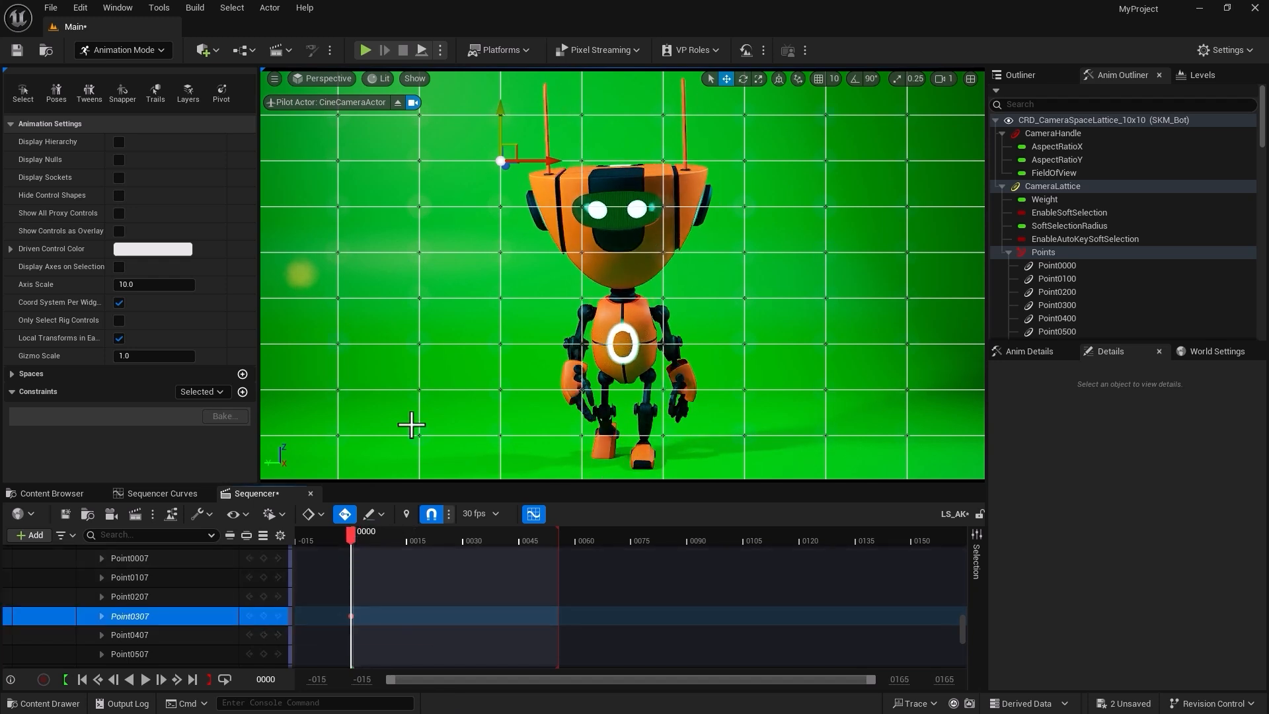
pyautogui.moveTo(353, 541); pyautogui.dragTo(409, 546)
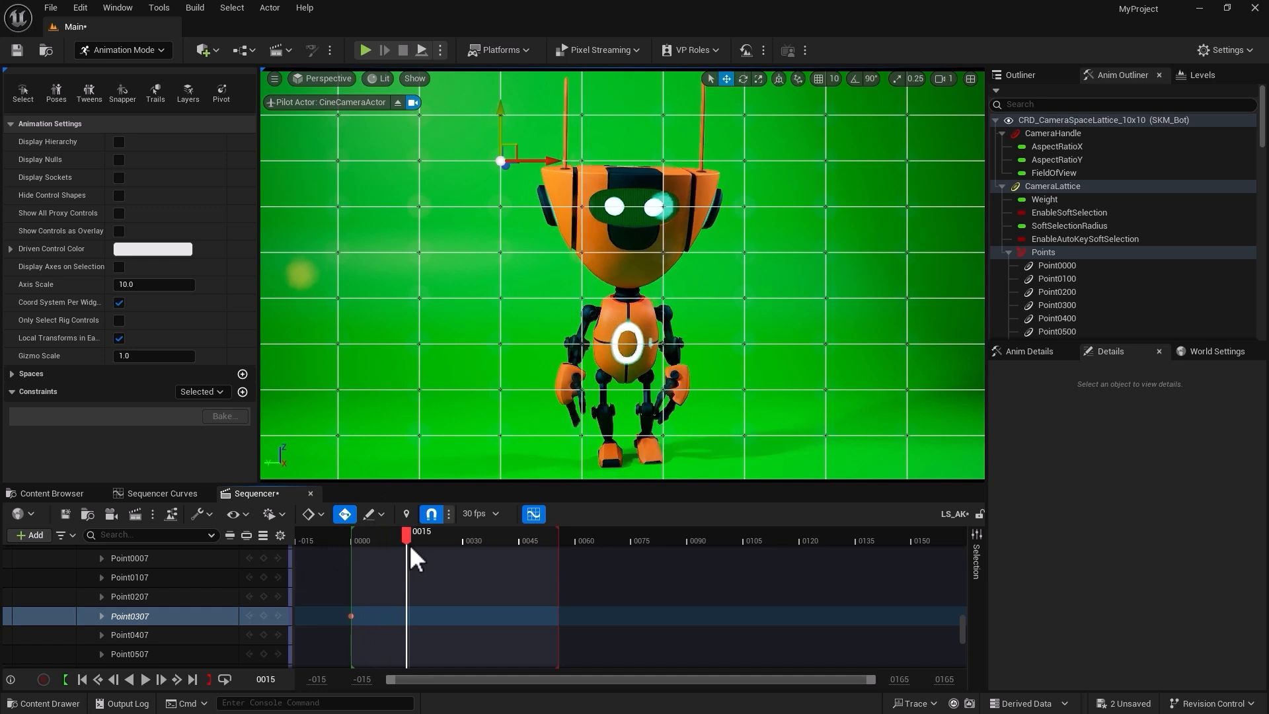
pyautogui.moveTo(554, 164); pyautogui.dragTo(488, 174)
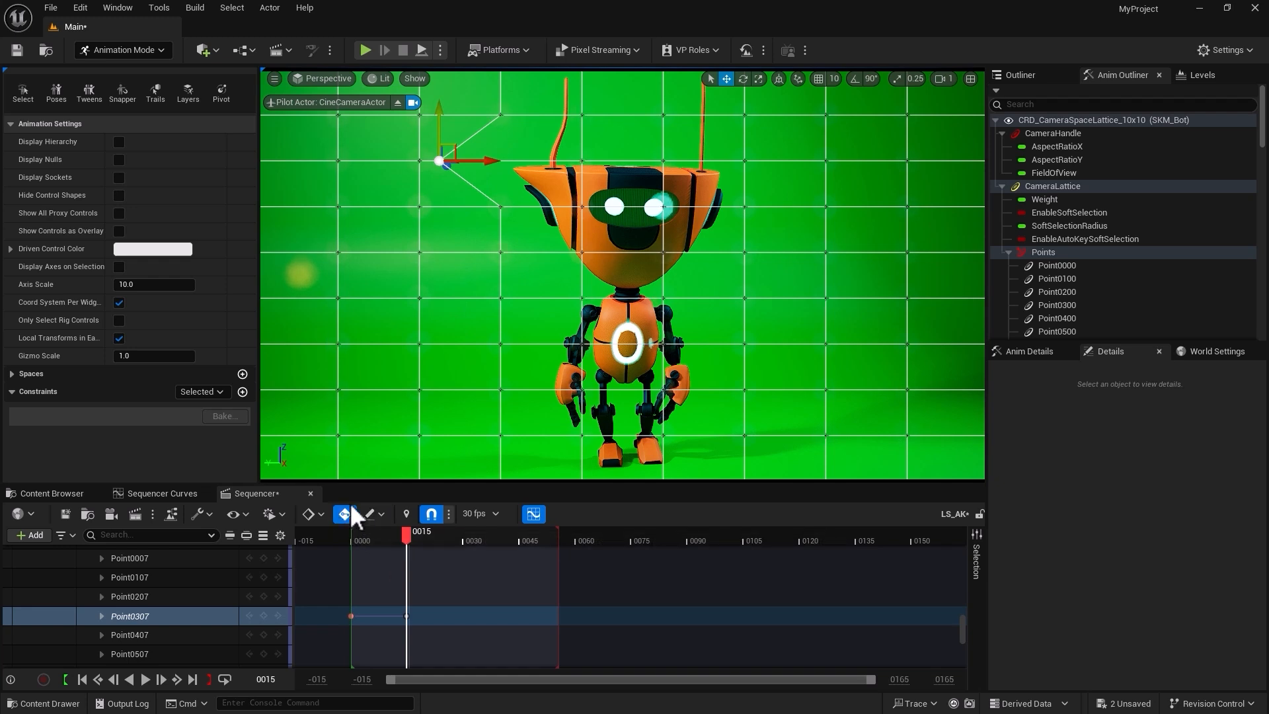
# Scrub back to frame 9 to preview the deformation, and undo the move and the first key on Point0307.
pyautogui.moveTo(403, 539)
pyautogui.mouseDown()
pyautogui.moveTo(363, 541)
pyautogui.moveTo(405, 547)
pyautogui.moveTo(383, 546)
pyautogui.mouseUp()
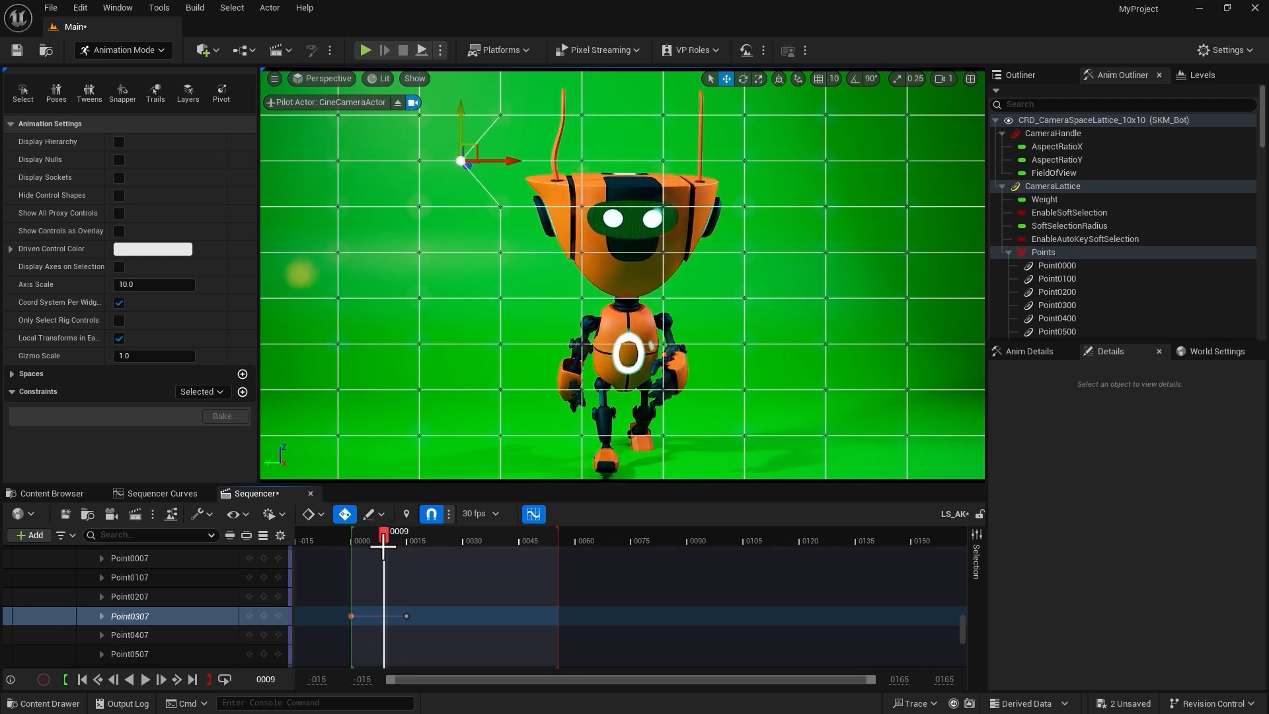
pyautogui.hotkey('ctrl', 'z')
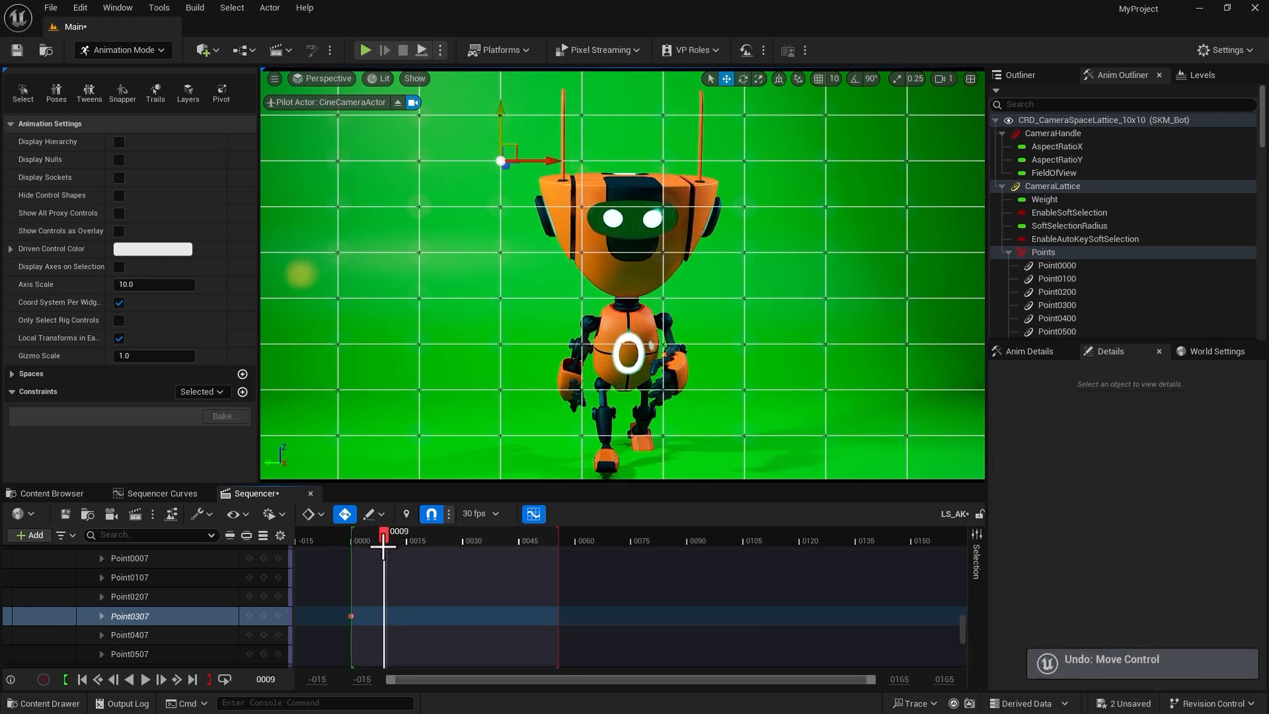
pyautogui.hotkey('ctrl', 'z')
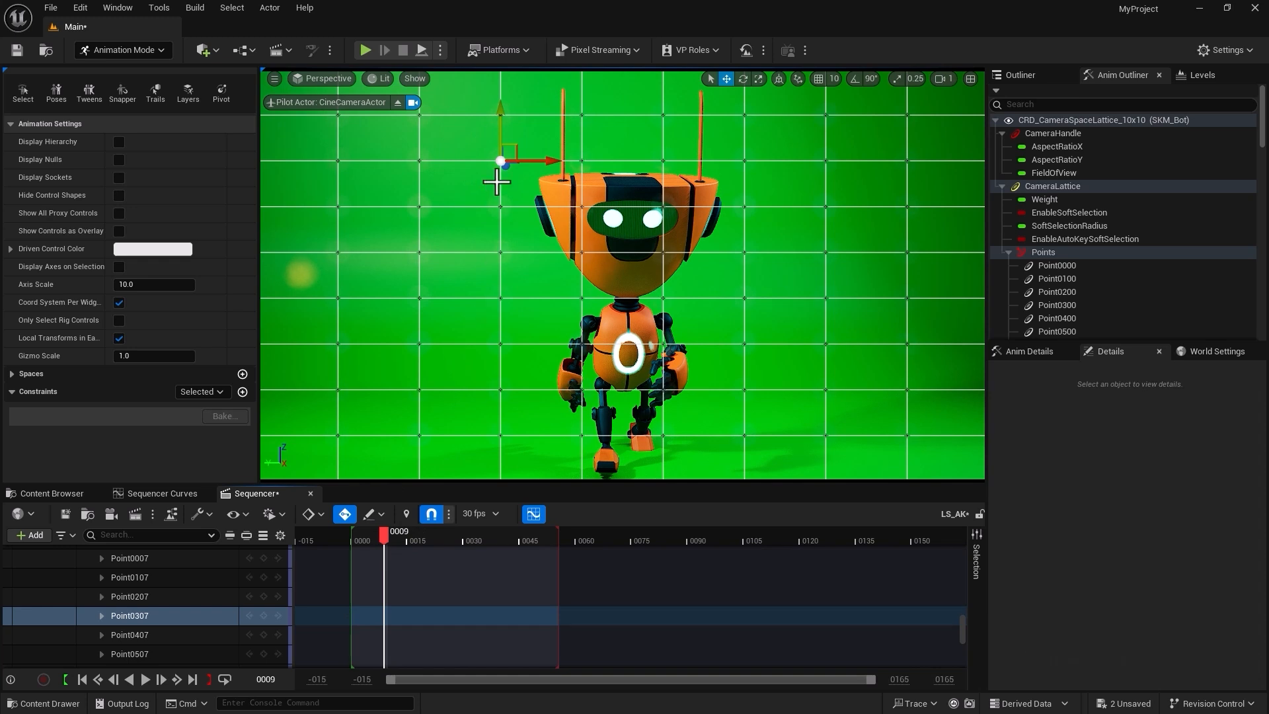
# Return to frame 0 and key all controls of CRD_CameraSpaceLattice_10x10, including CameraHandle, CameraLattice and the lattice points.
pyautogui.moveTo(477, 154); pyautogui.dragTo(508, 312)
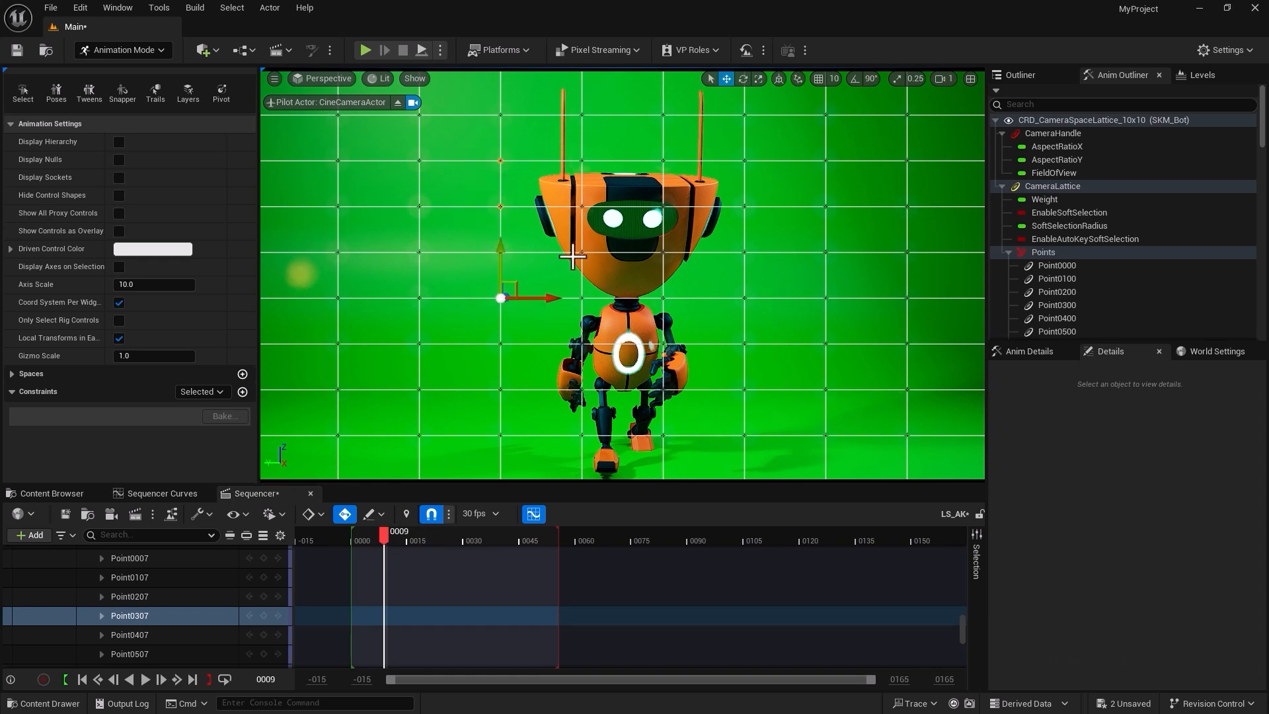
pyautogui.moveTo(386, 534); pyautogui.dragTo(355, 534)
pyautogui.scroll(3, 181, 594)
pyautogui.scroll(8, 172, 596)
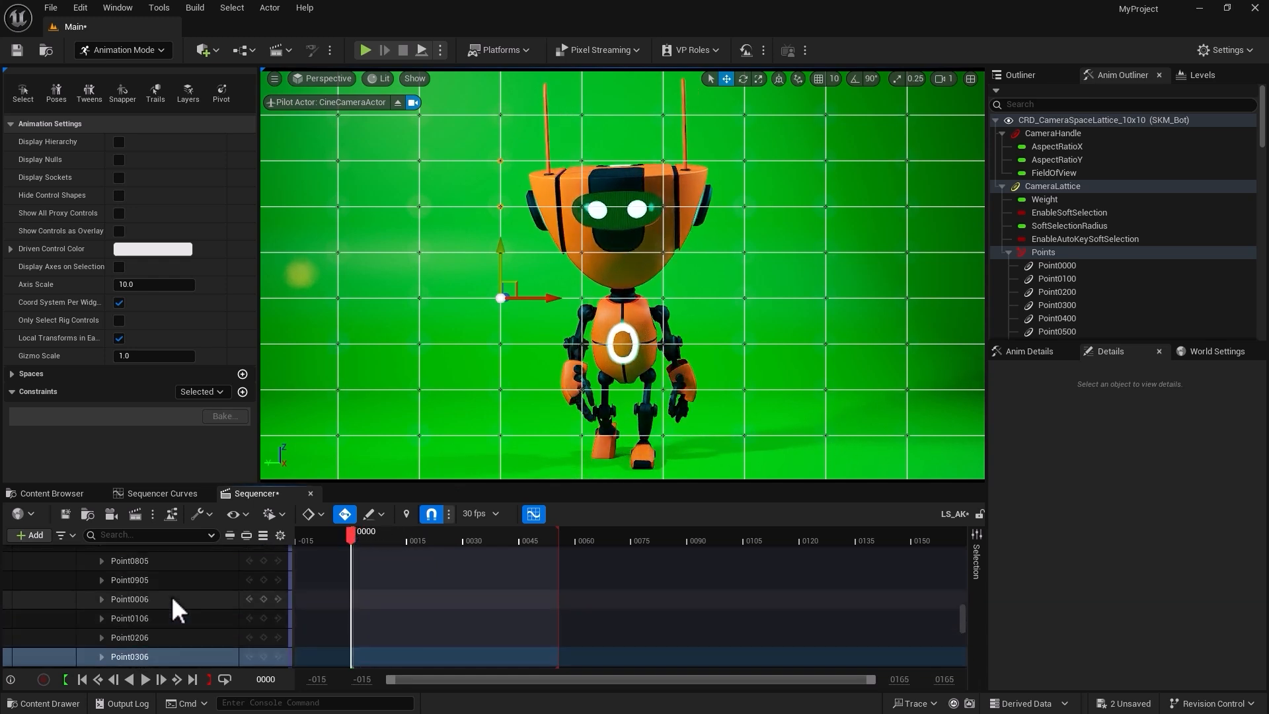
pyautogui.scroll(10, 172, 593)
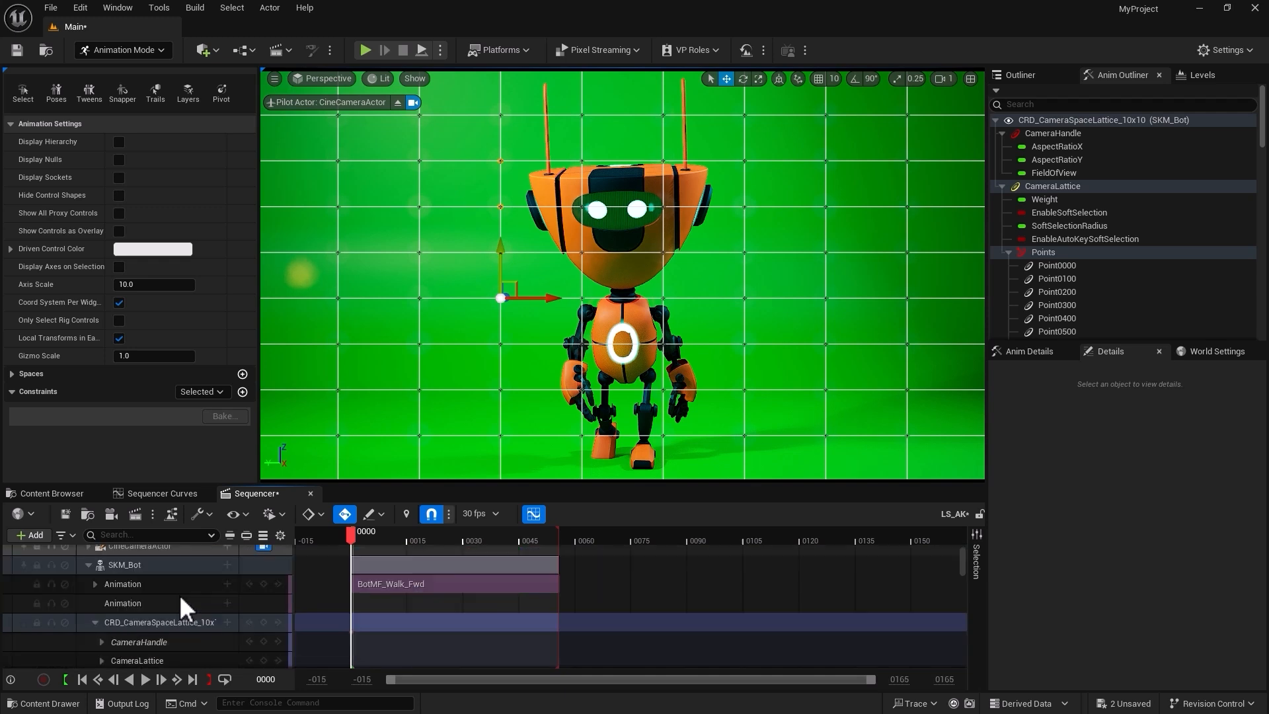
pyautogui.scroll(-1, 180, 593)
pyautogui.click(205, 606)
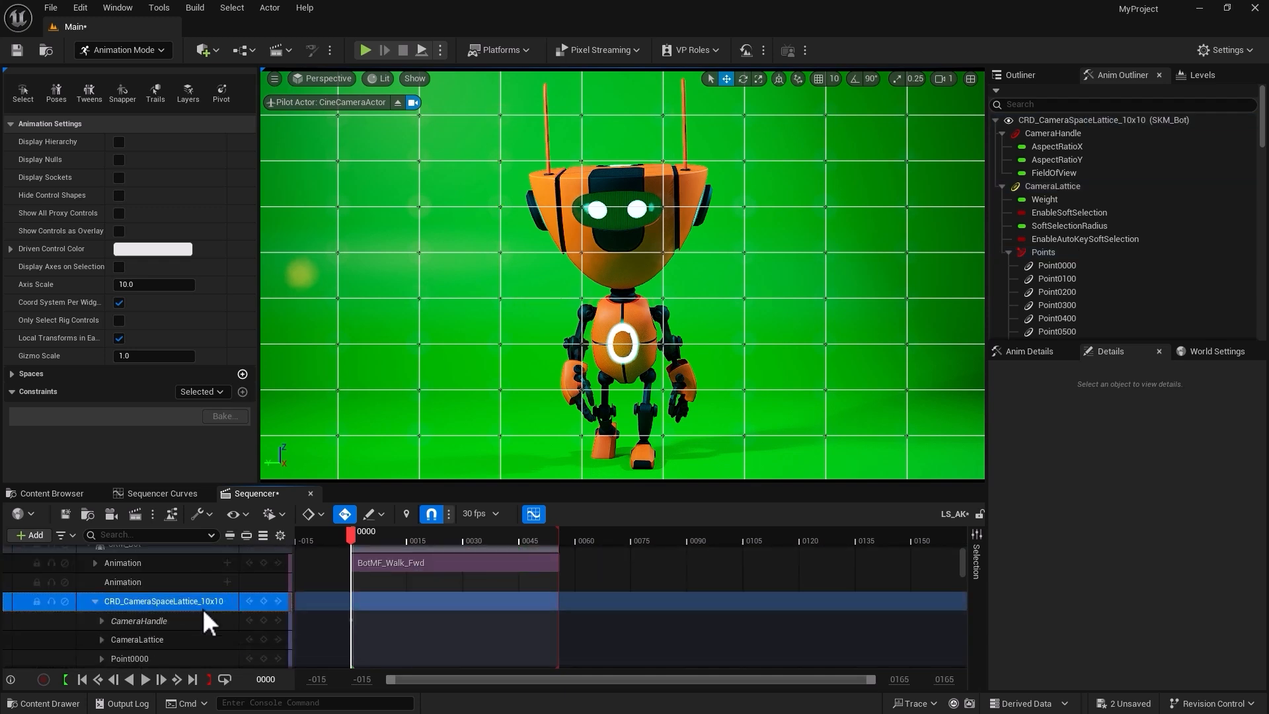
pyautogui.click(263, 620)
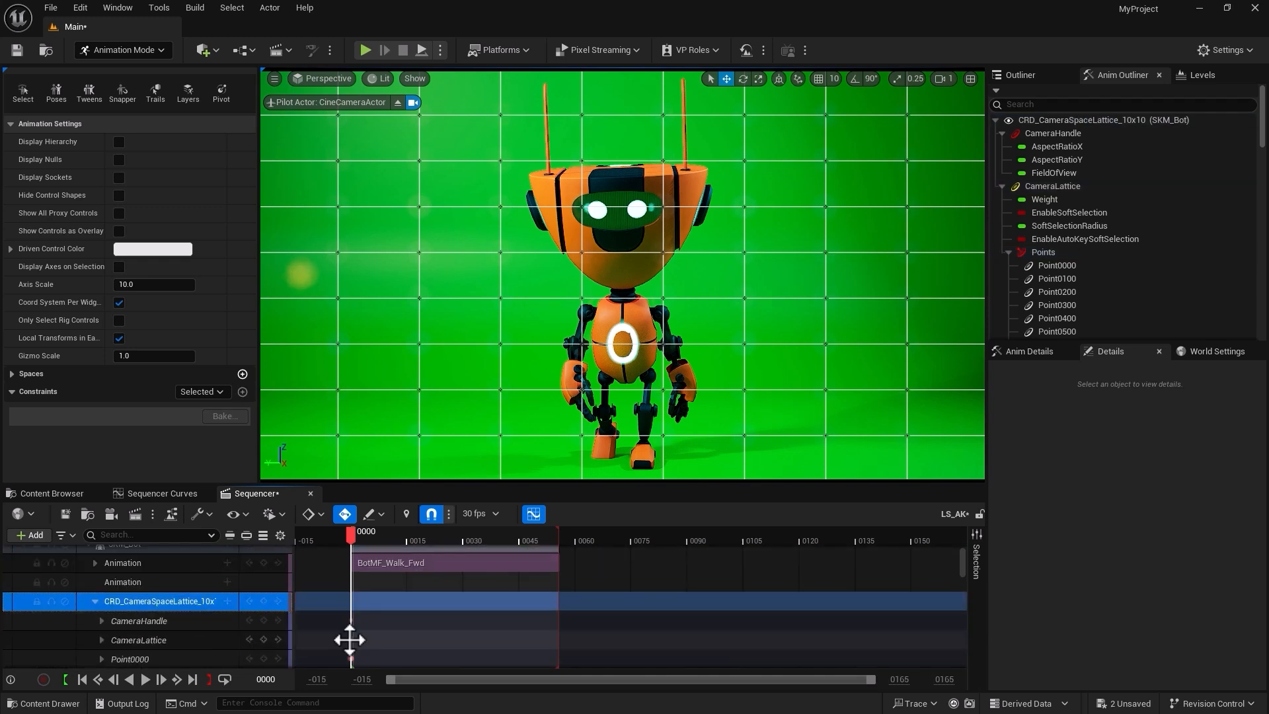
pyautogui.scroll(-3, 345, 638)
pyautogui.scroll(3, 345, 638)
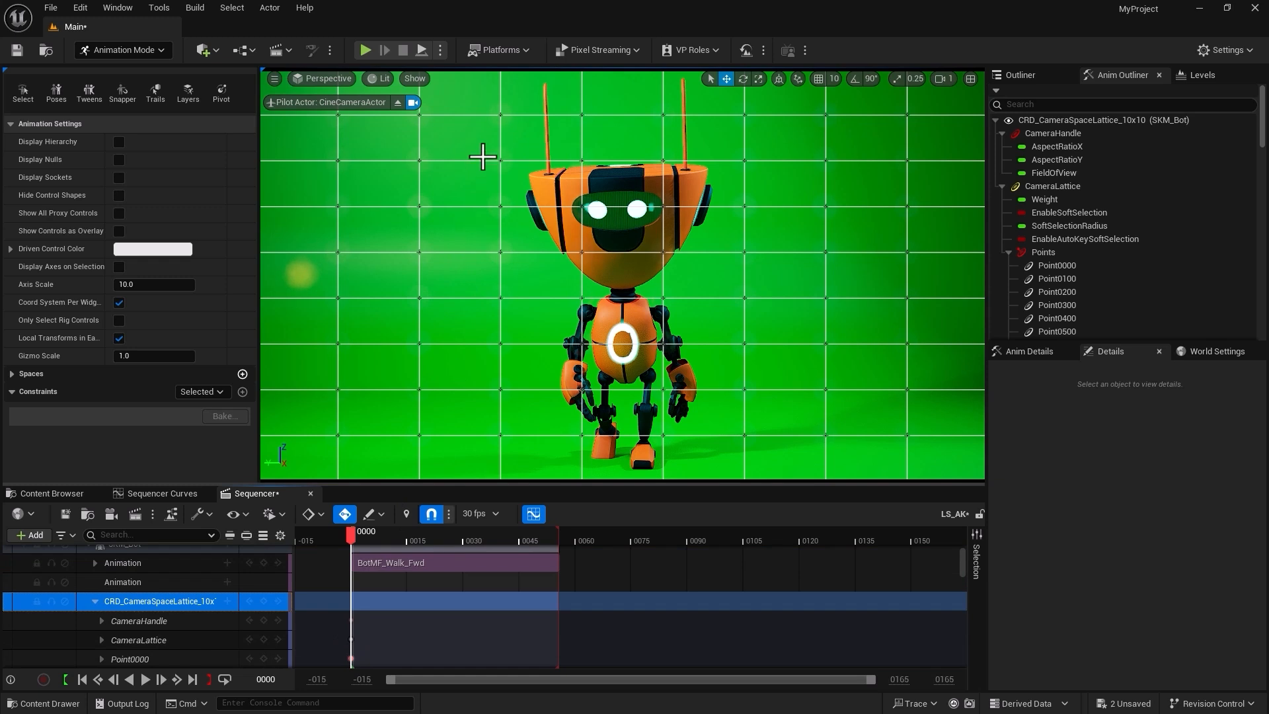
# At frame 0, move the three lattice points on each side of the robot's head outward to widen the head.
pyautogui.moveTo(485, 155); pyautogui.dragTo(522, 299)
pyautogui.moveTo(770, 311); pyautogui.dragTo(718, 139)
pyautogui.moveTo(795, 296); pyautogui.dragTo(813, 301)
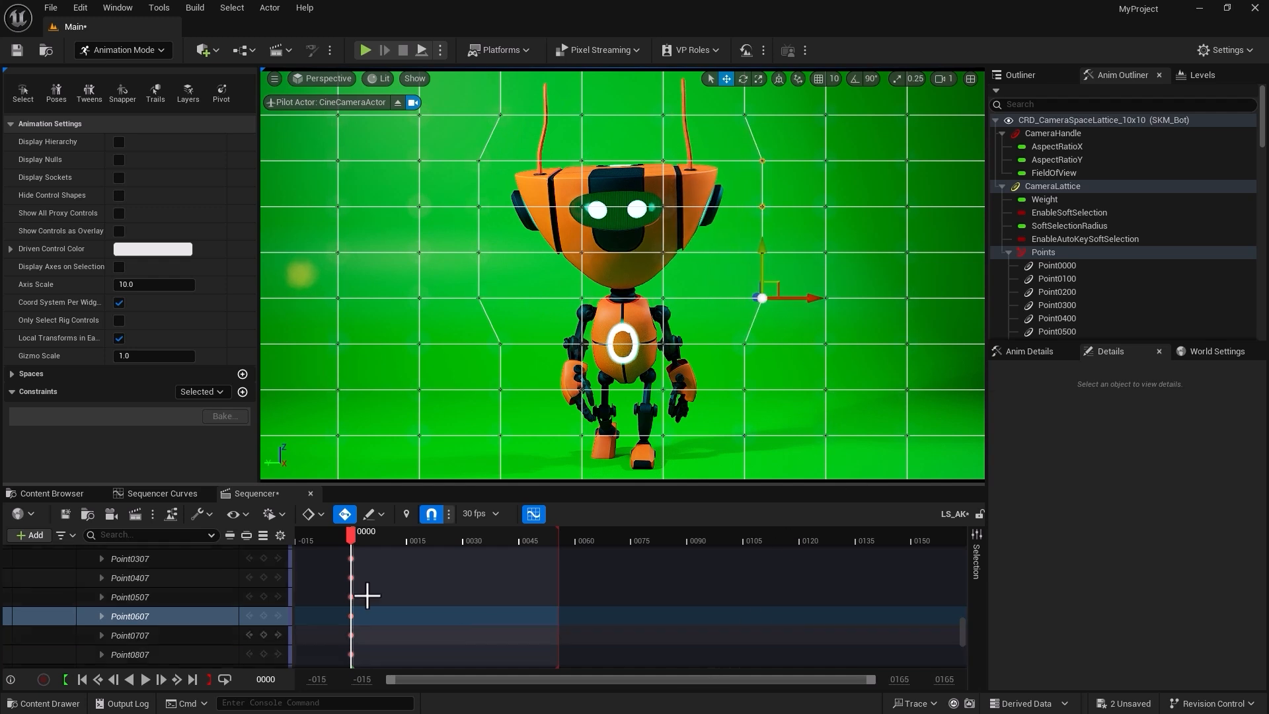
# At frame 20, move both side groups of lattice points inward toward the head, and scrub the timeline to preview the squeeze.
pyautogui.moveTo(347, 538); pyautogui.dragTo(428, 545)
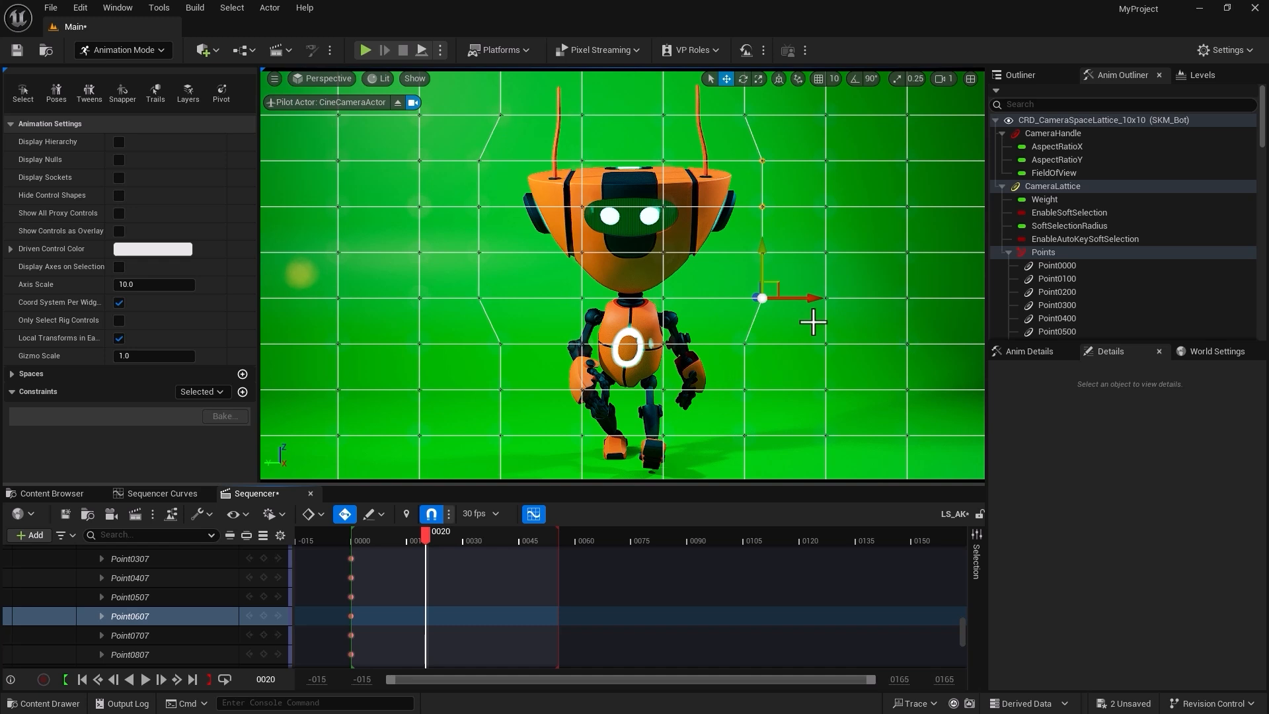
pyautogui.moveTo(813, 297); pyautogui.dragTo(771, 305)
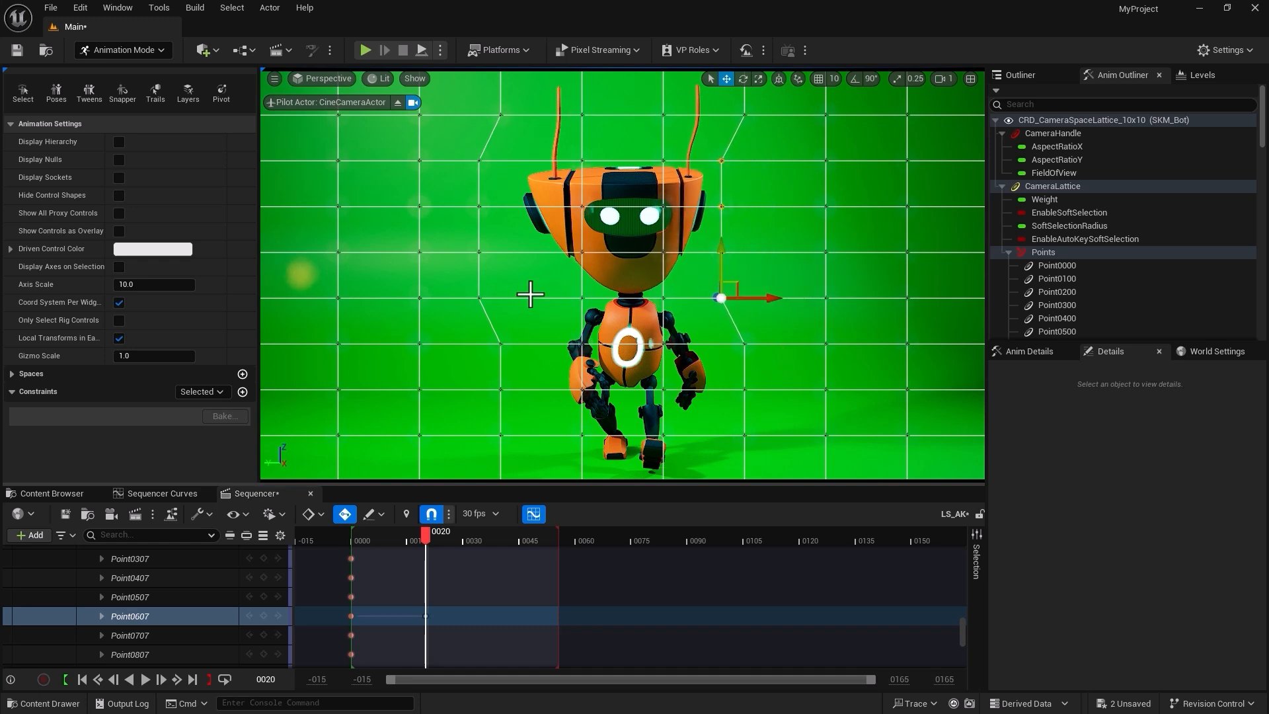
pyautogui.click(479, 297)
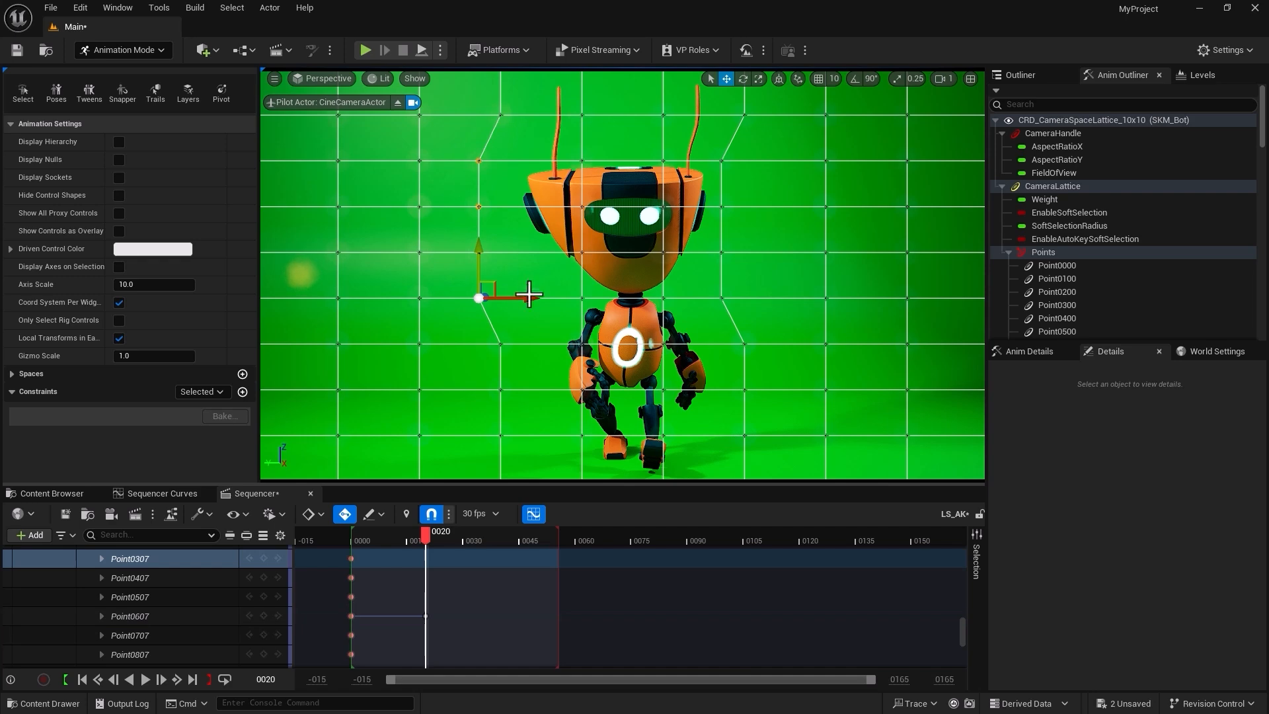
pyautogui.moveTo(539, 302); pyautogui.dragTo(559, 303)
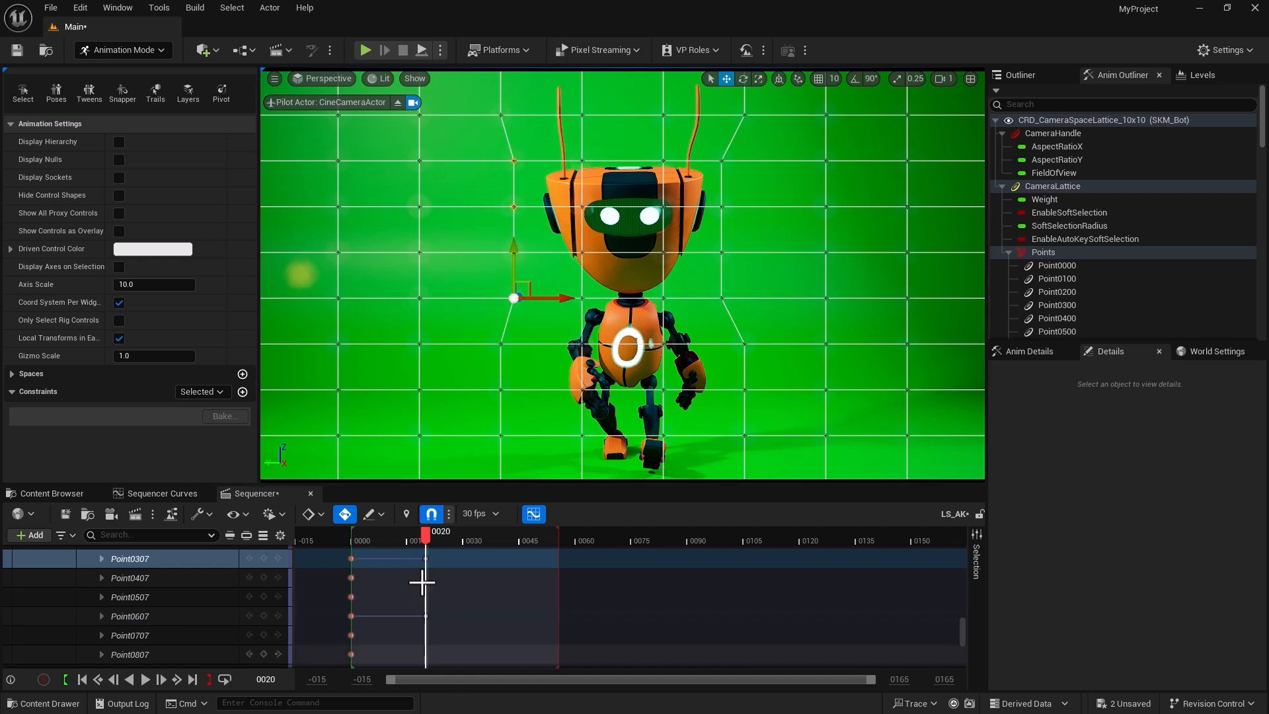
pyautogui.moveTo(426, 535)
pyautogui.mouseDown()
pyautogui.moveTo(364, 546)
pyautogui.moveTo(421, 543)
pyautogui.mouseUp()
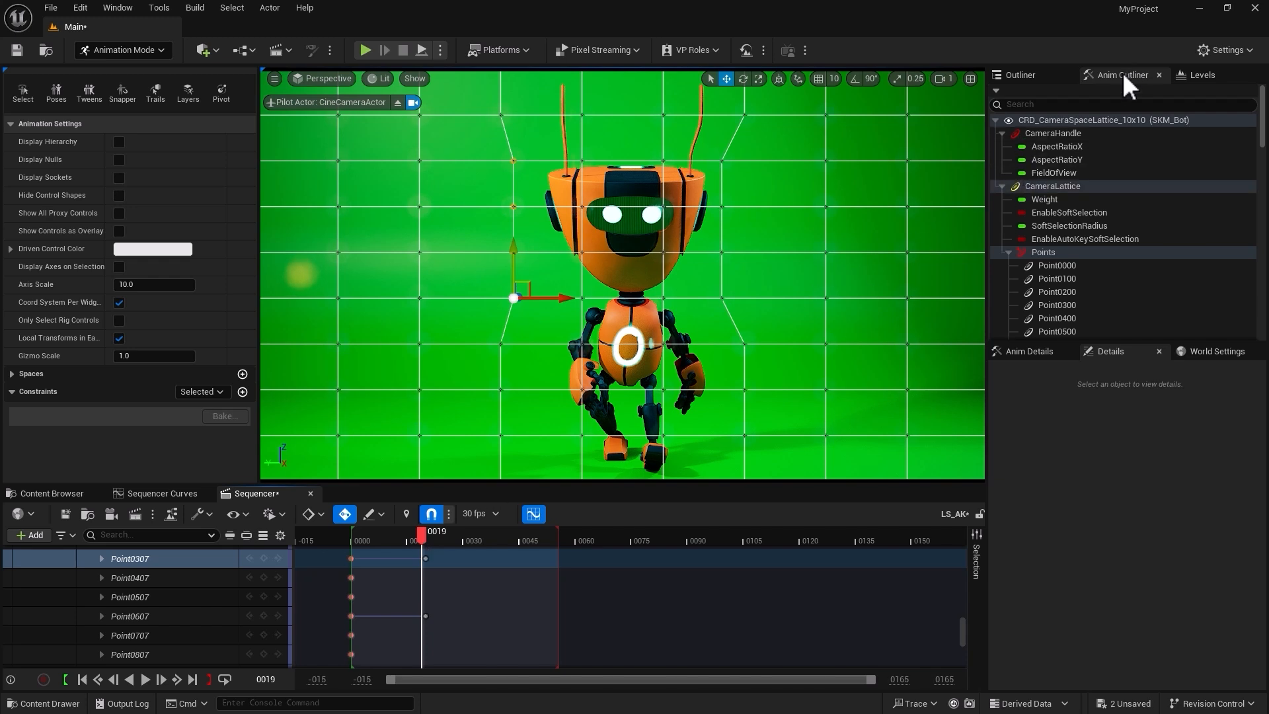
# Enable EnableSoftSelection on CameraLattice, try a SoftSelectionRadius of about 0.17, and undo the radius change.
pyautogui.click(1032, 188)
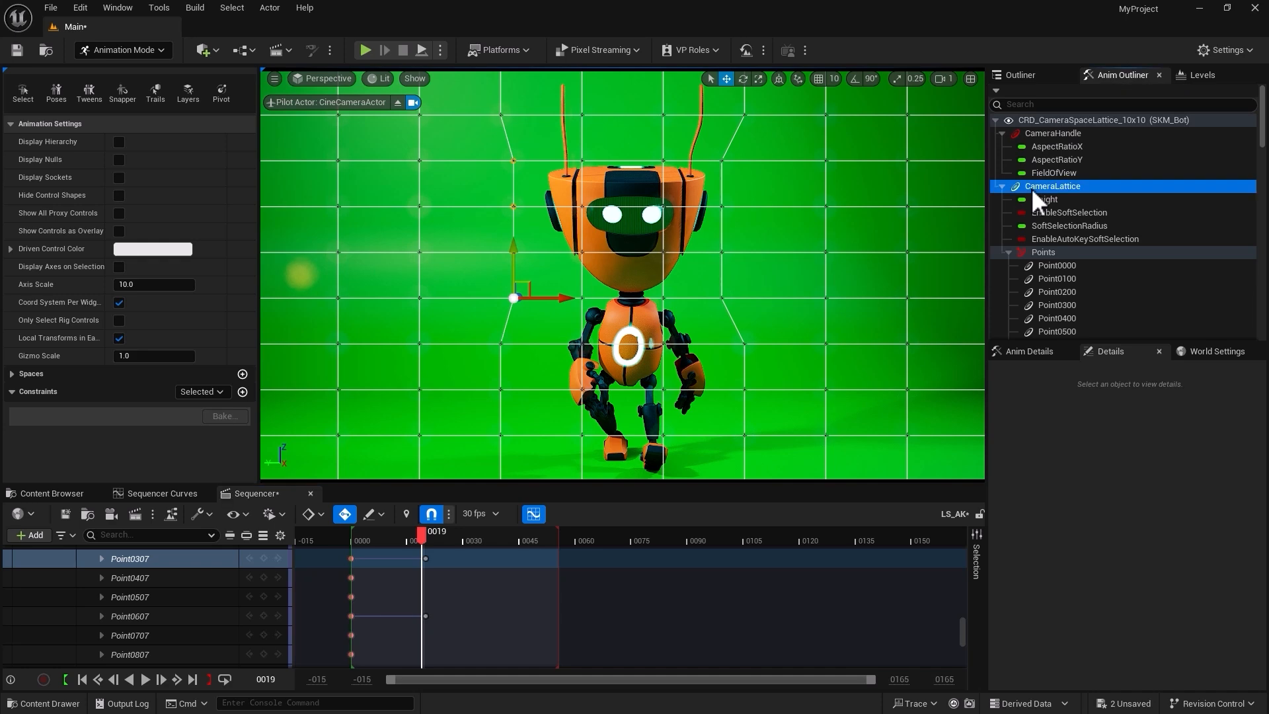
pyautogui.click(1034, 351)
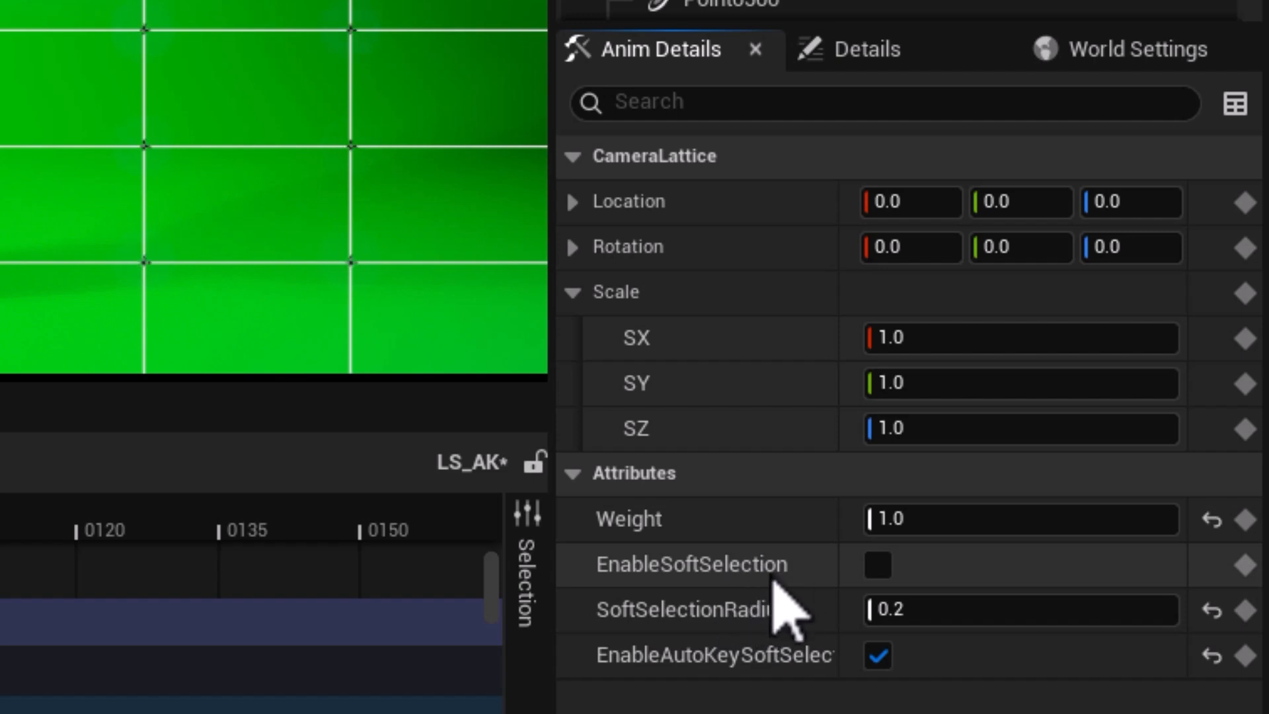
pyautogui.click(880, 576)
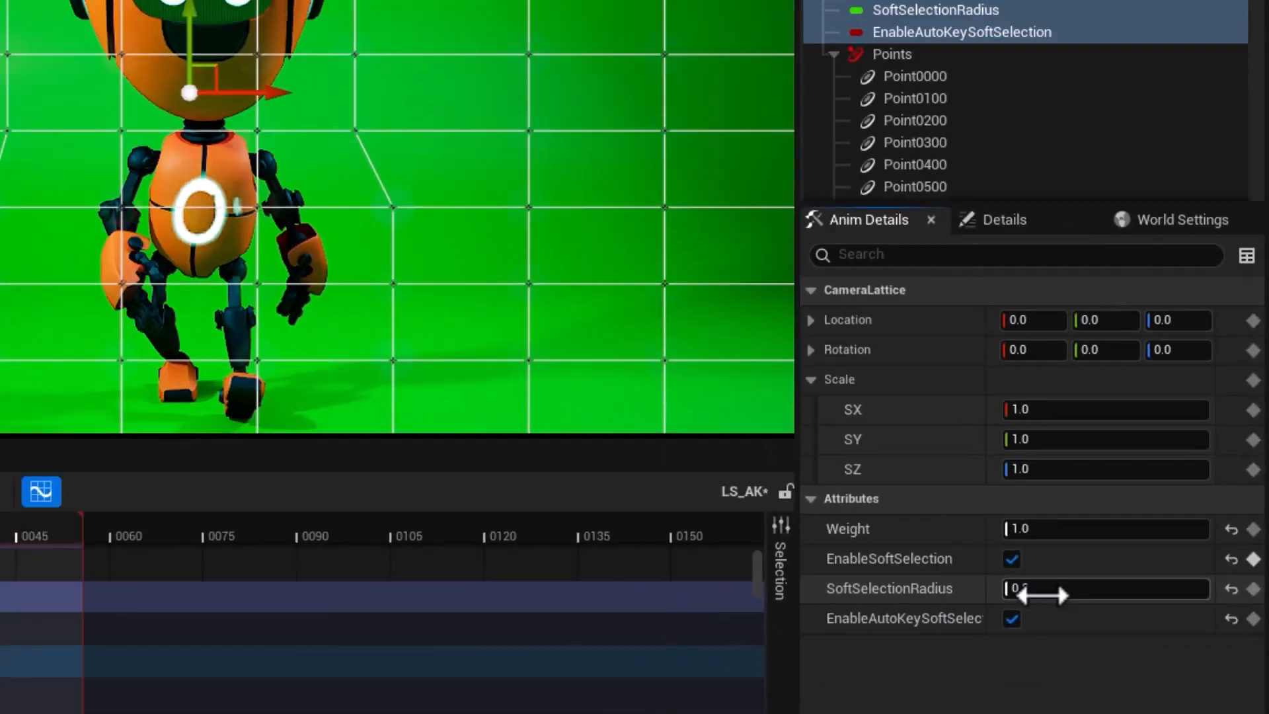
pyautogui.moveTo(1034, 590); pyautogui.dragTo(1009, 590)
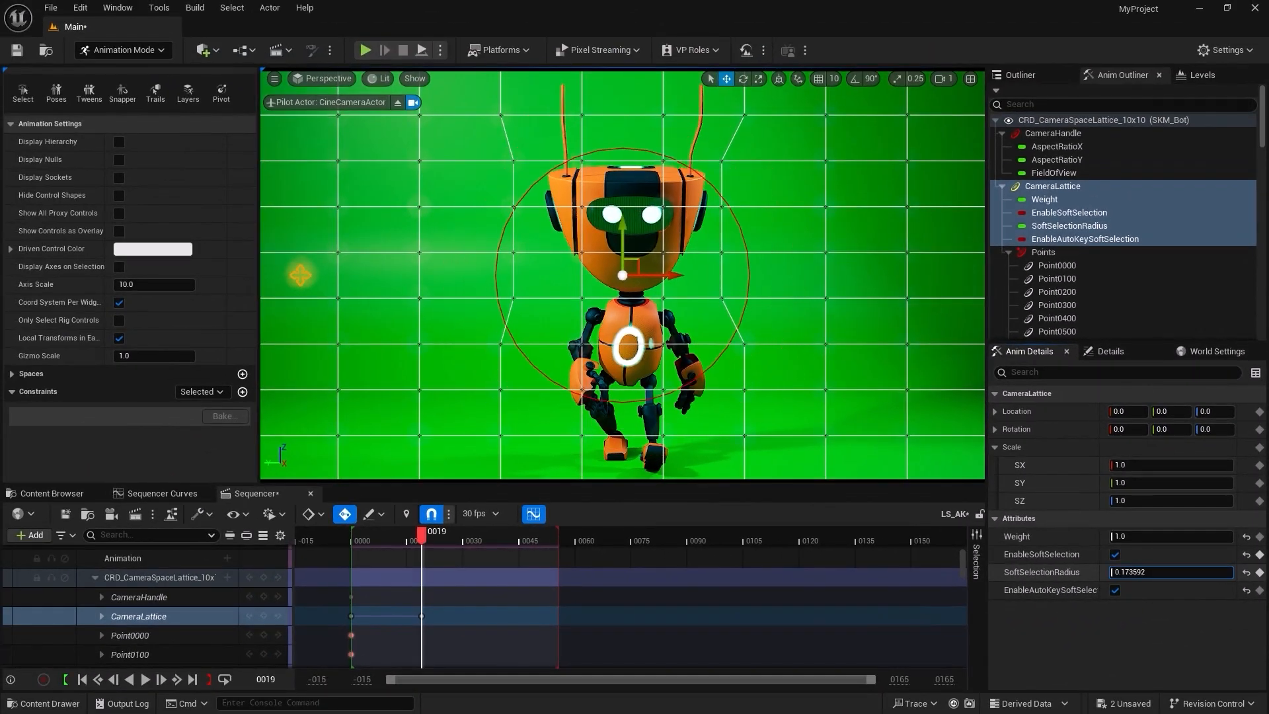
pyautogui.hotkey('ctrl', 'z')
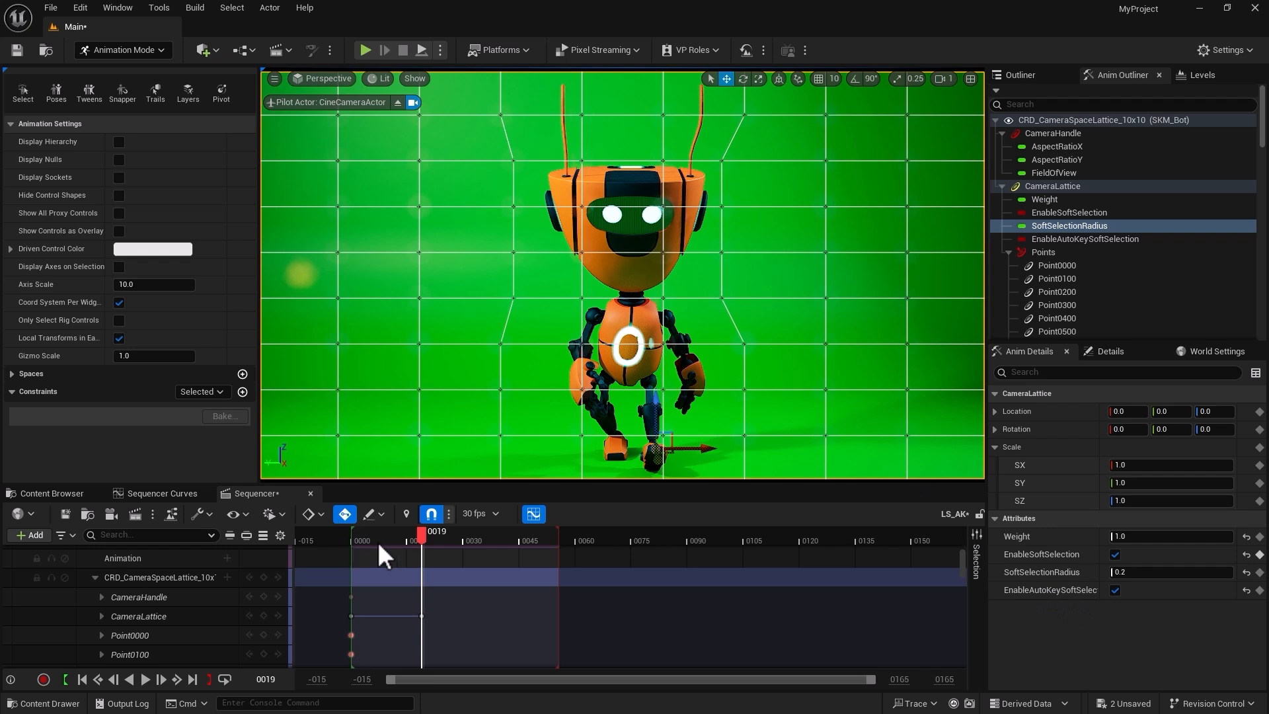
# At frame 38, select the block of lattice points over the upper head, move it slightly down, and scrub to preview.
pyautogui.moveTo(418, 534); pyautogui.dragTo(494, 540)
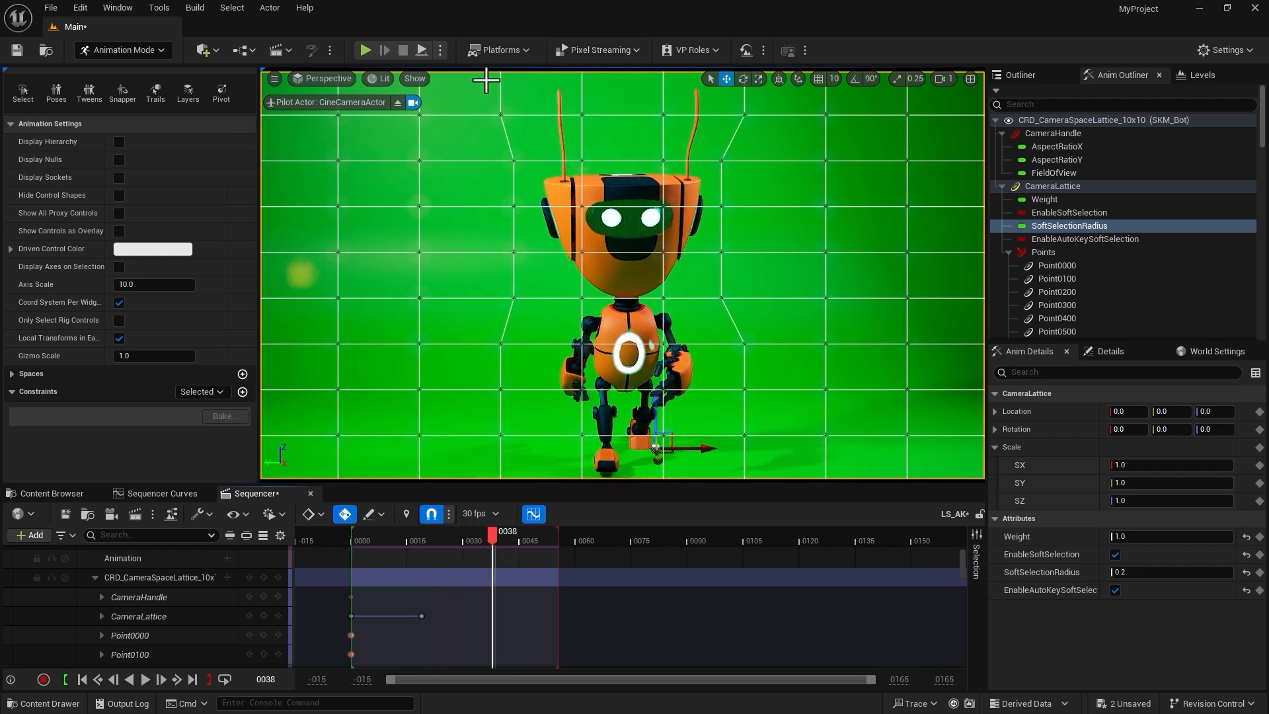
pyautogui.keyDown('ctrl'); pyautogui.keyDown('alt'); pyautogui.moveTo(484, 82); pyautogui.dragTo(767, 231); pyautogui.keyUp('alt'); pyautogui.keyUp('ctrl')
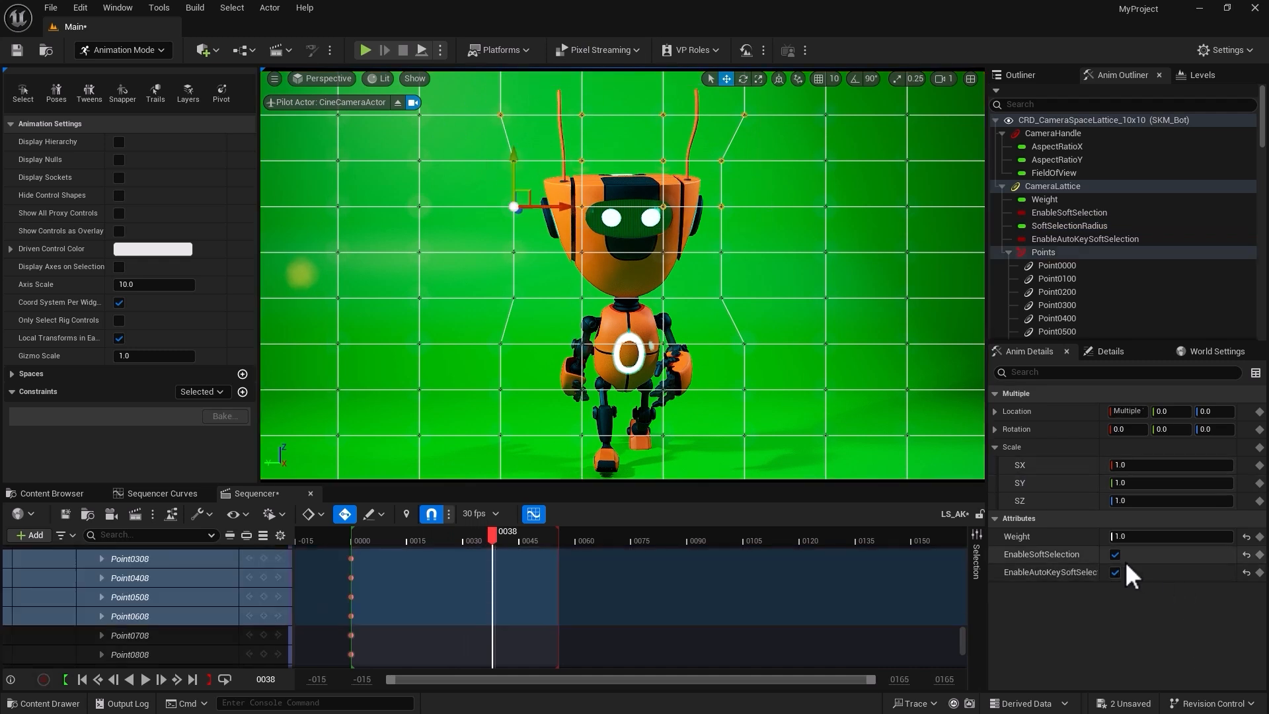
pyautogui.moveTo(513, 157); pyautogui.dragTo(510, 166)
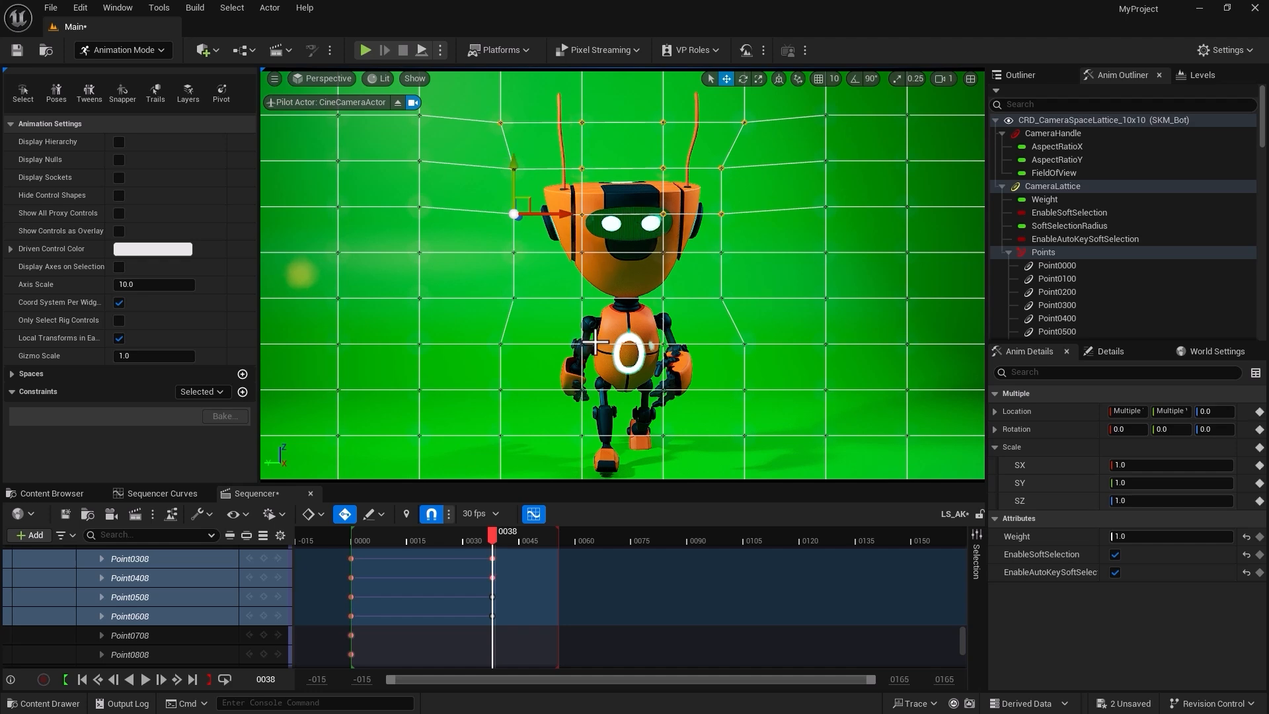
pyautogui.moveTo(491, 541); pyautogui.dragTo(501, 579)
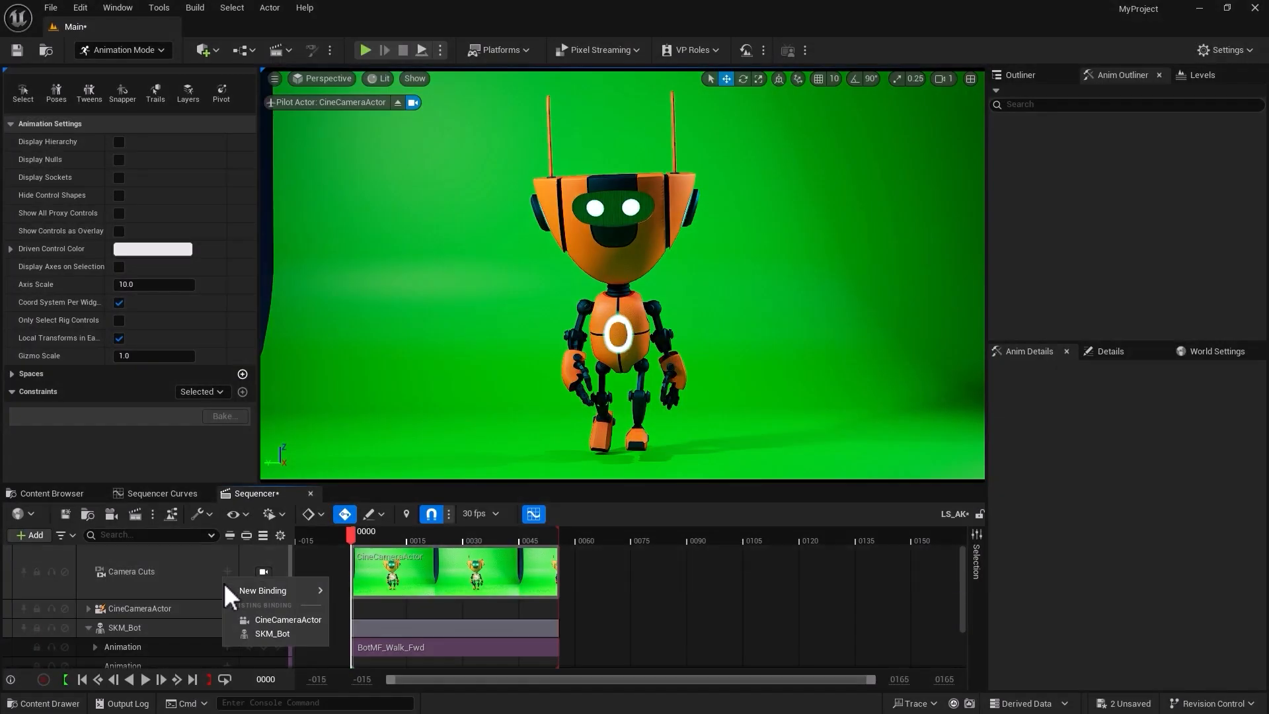
# Add the CRD_Lattice_2x2x2 deformer control rig to SKM_Bot.
pyautogui.click(178, 624)
pyautogui.click(227, 627)
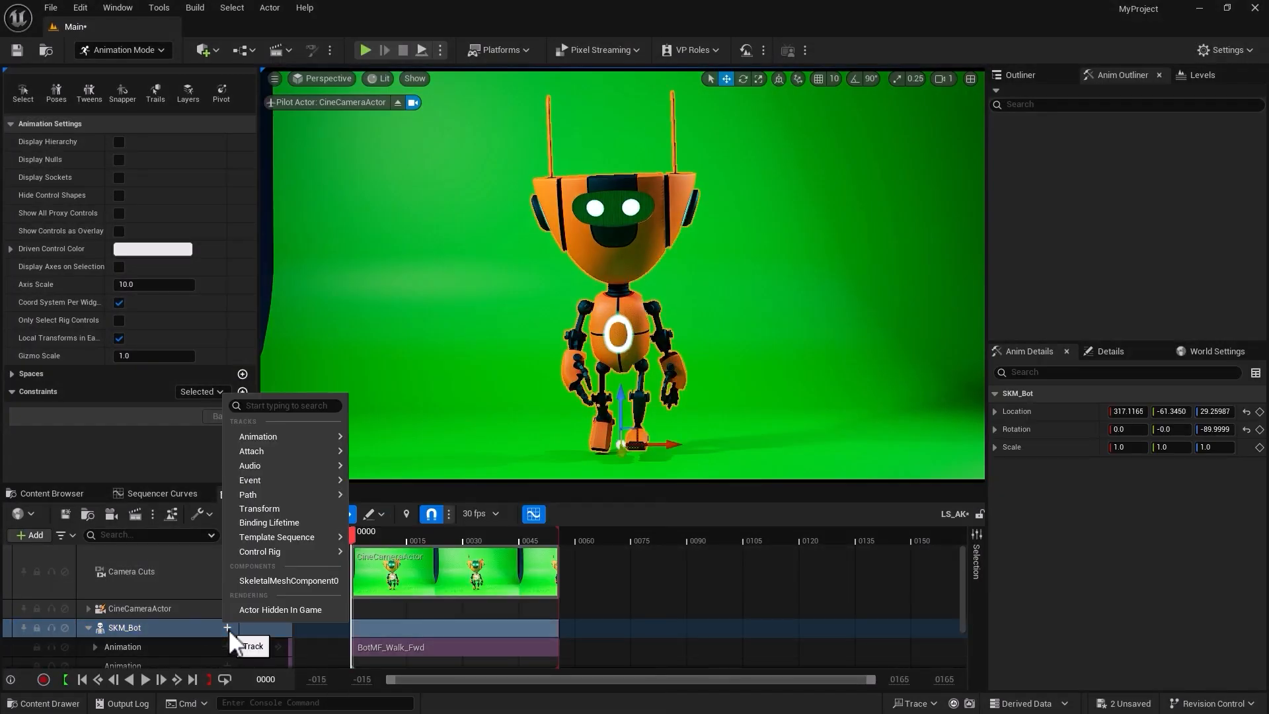
pyautogui.moveTo(284, 553)
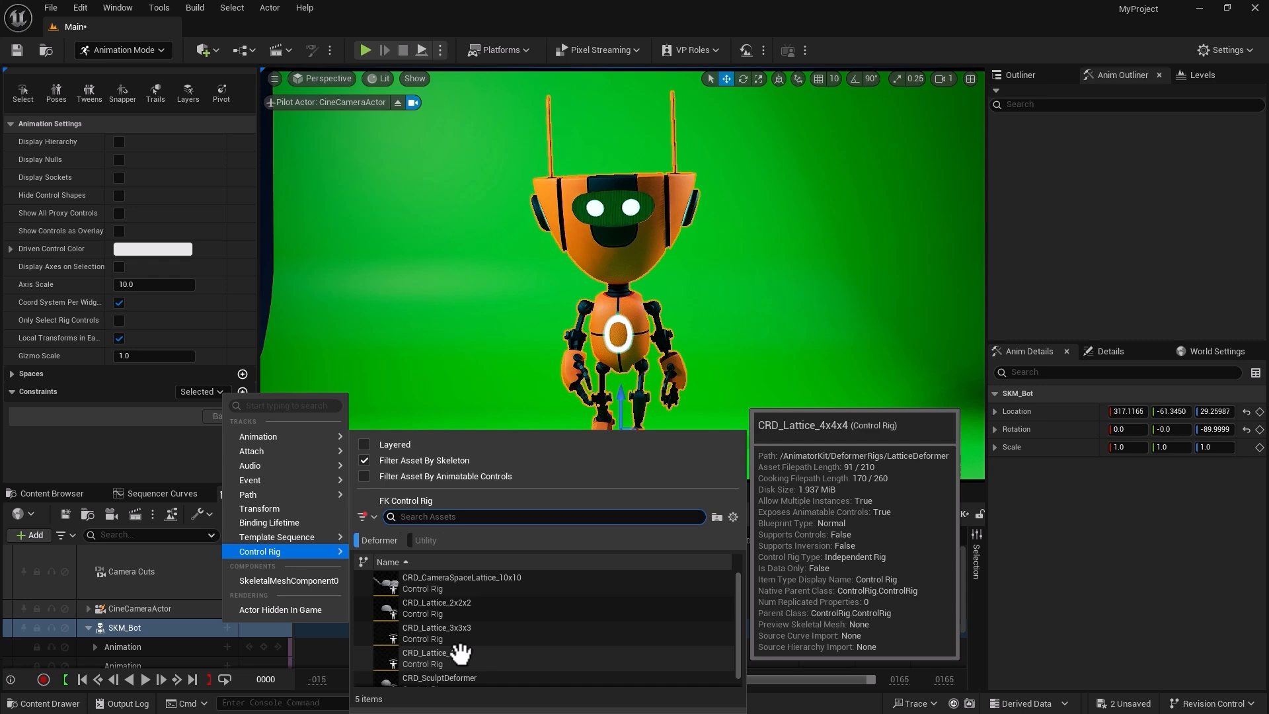
pyautogui.click(459, 607)
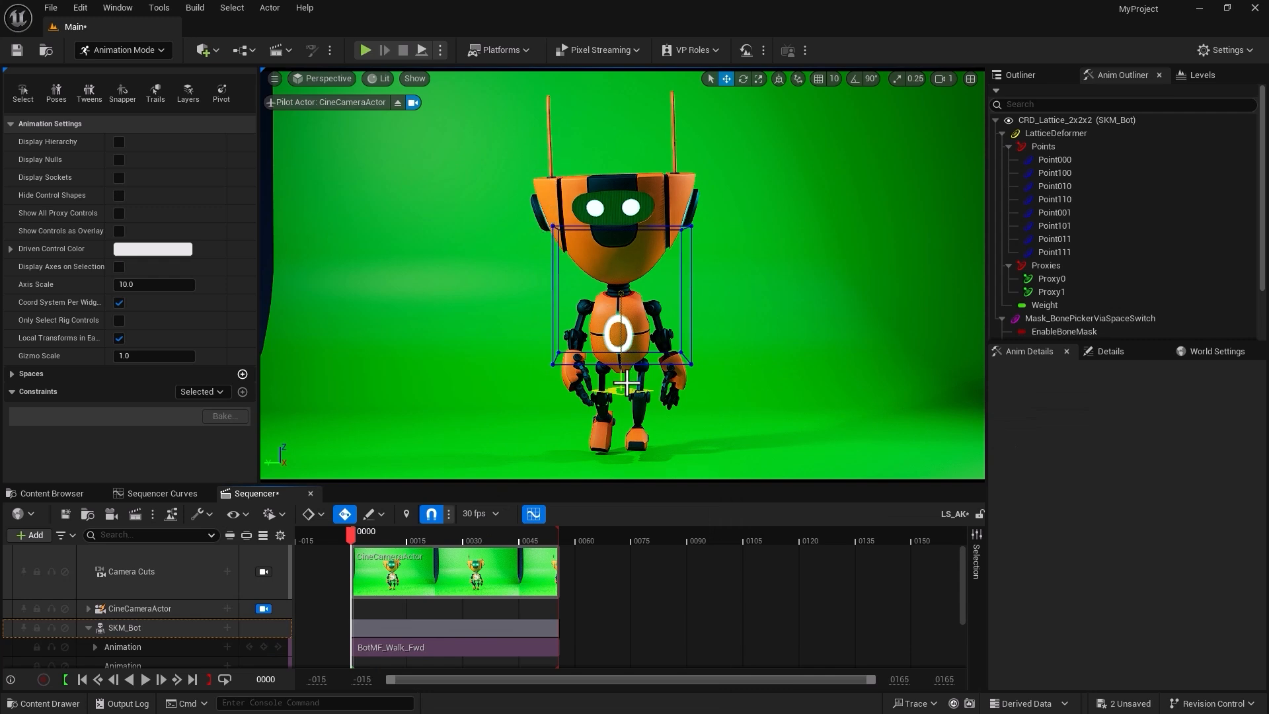
# Fit the LatticeDeformer around the robot's head by raising it to Z about 39.5 and scaling X to about 1.83 and Z to about 1.33.
pyautogui.click(1054, 133)
pyautogui.moveTo(620, 238); pyautogui.dragTo(621, 171)
pyautogui.press('r')
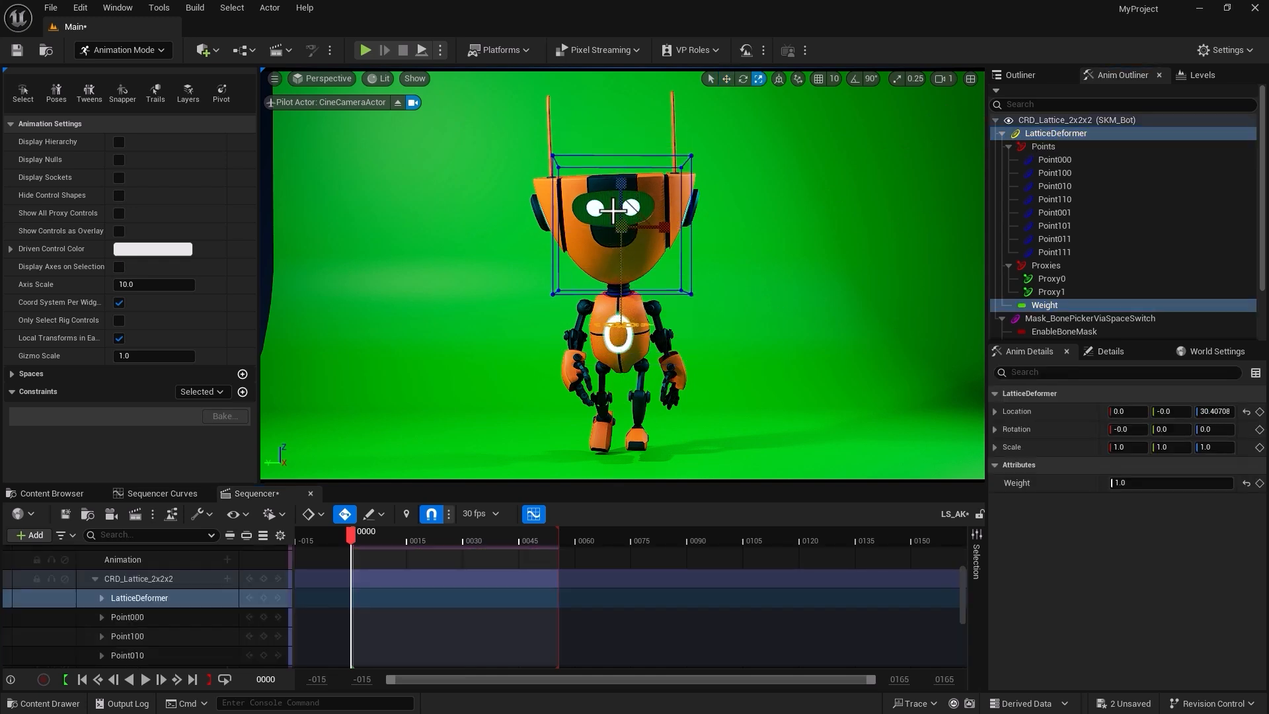
pyautogui.moveTo(661, 225); pyautogui.dragTo(711, 224)
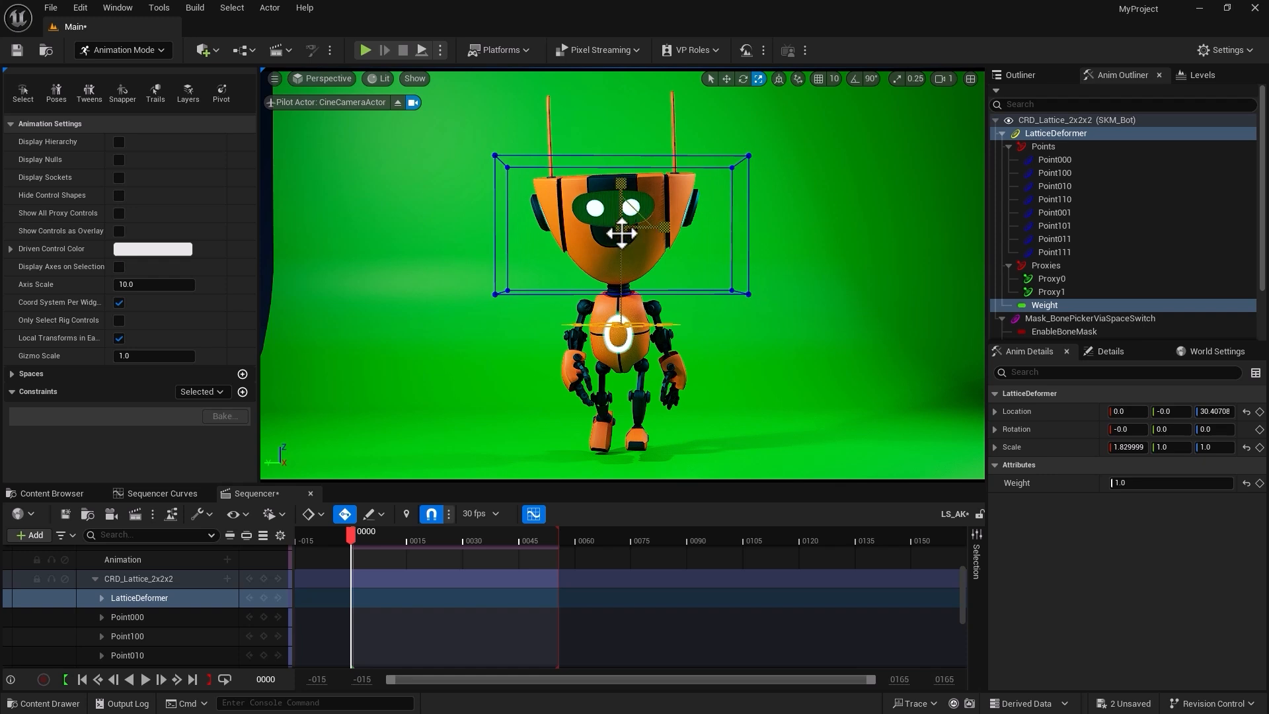
pyautogui.moveTo(622, 182)
pyautogui.mouseDown()
pyautogui.moveTo(621, 145)
pyautogui.moveTo(622, 160)
pyautogui.mouseUp()
pyautogui.press('w')
pyautogui.moveTo(620, 185); pyautogui.dragTo(620, 165)
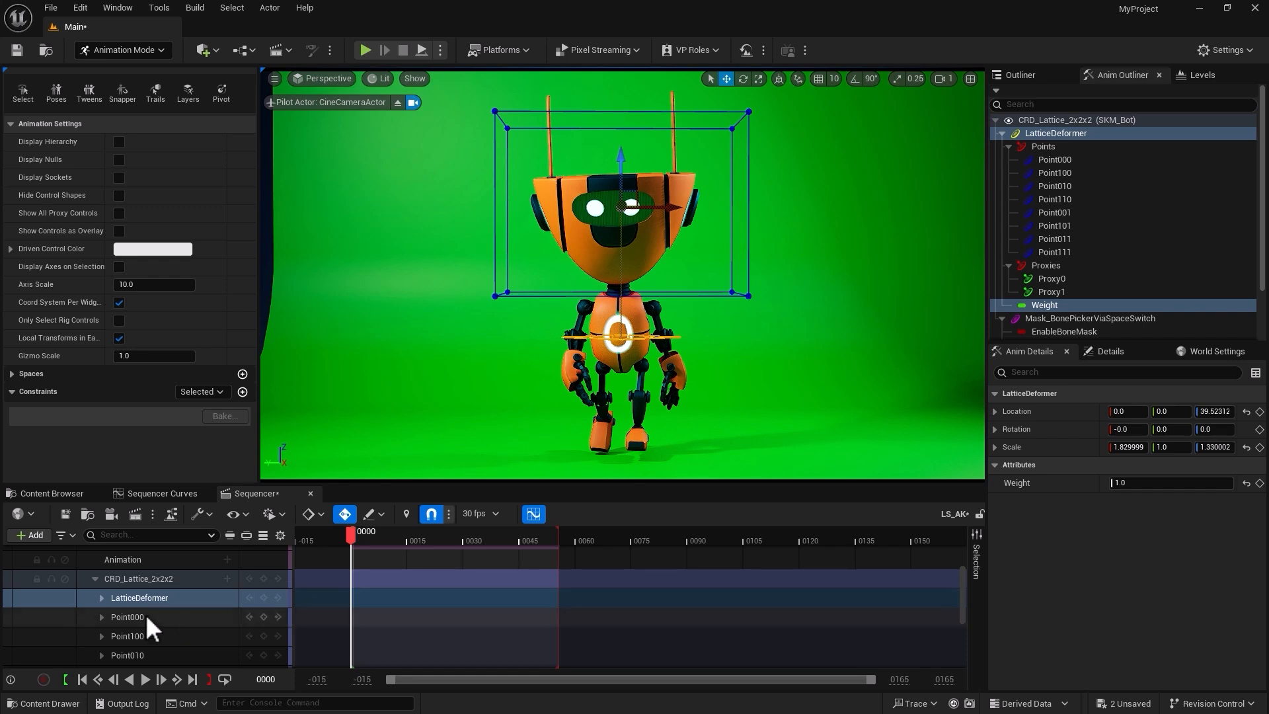
# Select all eight lattice points, Point000 to Point111, and key them at frame 0.
pyautogui.scroll(-5, 146, 617)
pyautogui.scroll(5, 146, 617)
pyautogui.scroll(3, 146, 617)
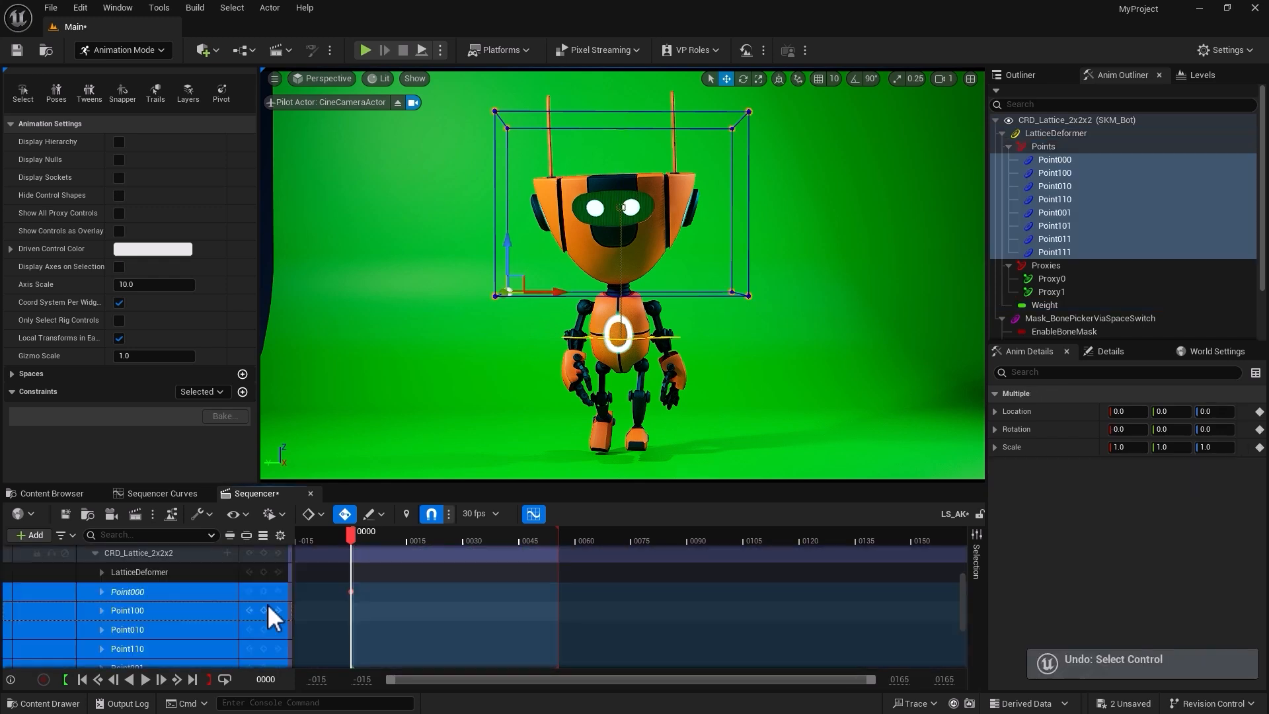
pyautogui.hotkey('ctrl', 'z')
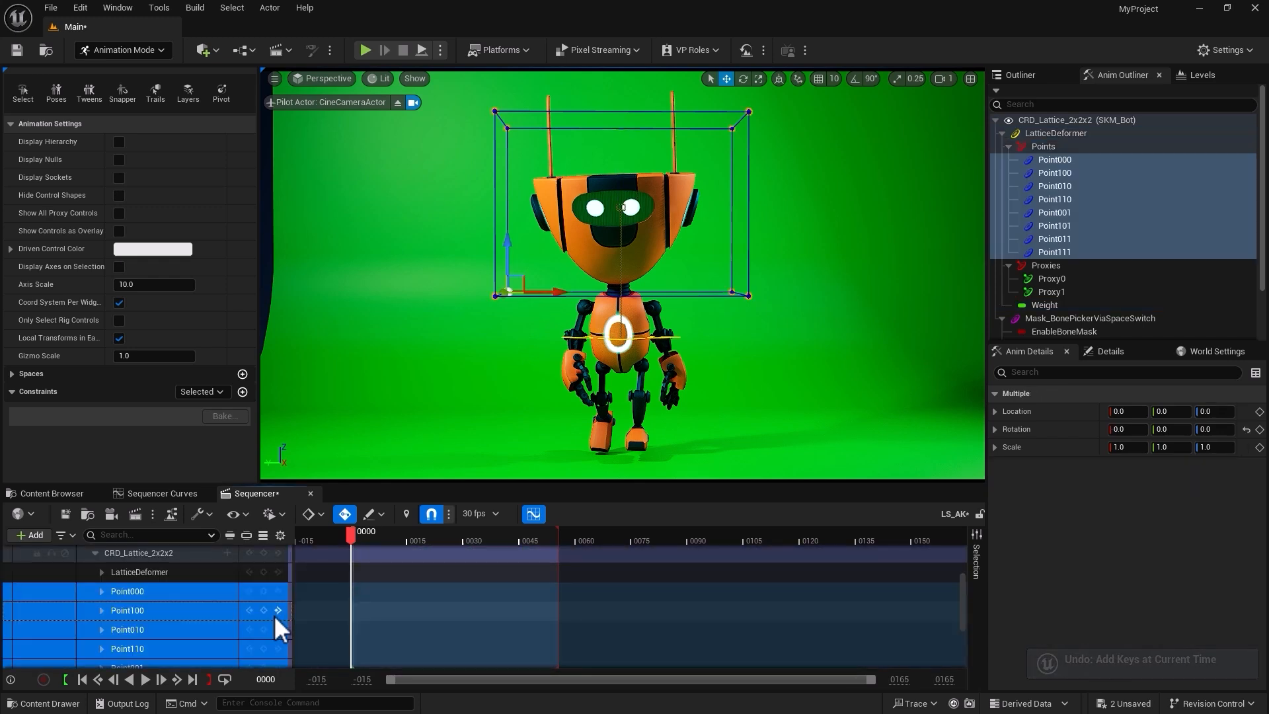
pyautogui.press('Return')
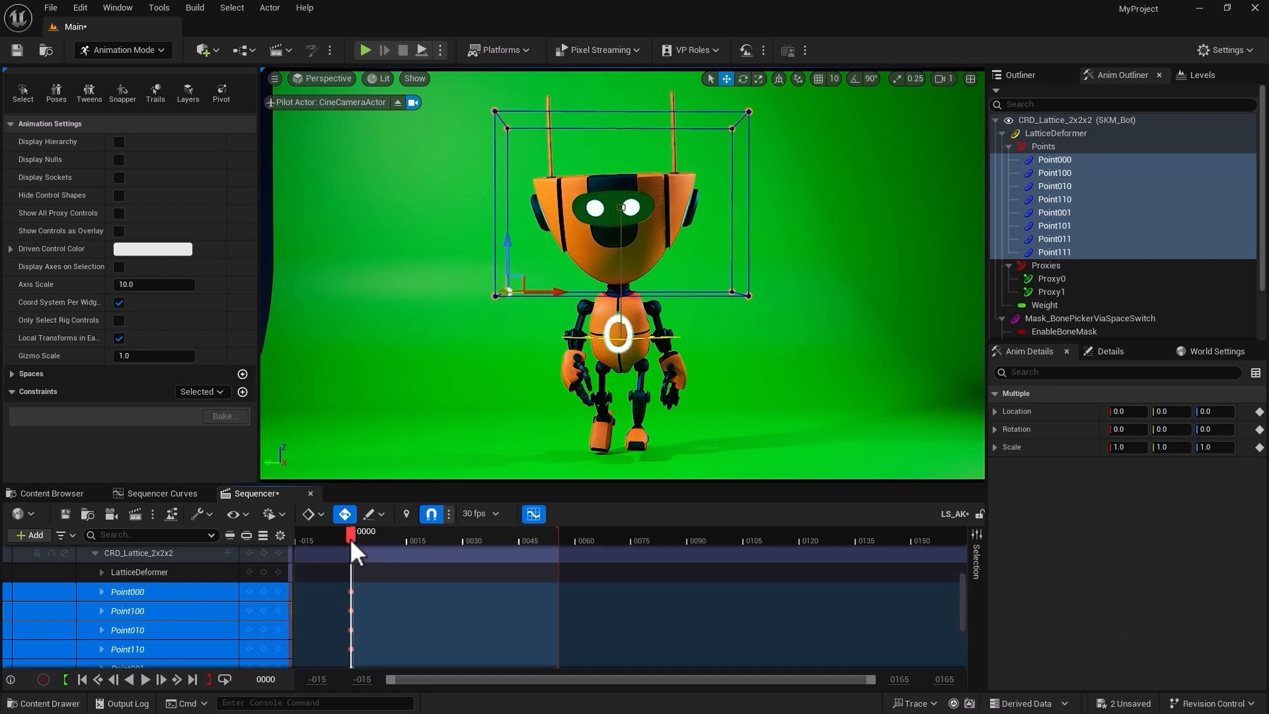
# Move the upper four lattice points to Z about -10.6 at frame 12 and back up to about -0.48 at frame 20.
pyautogui.moveTo(351, 538); pyautogui.dragTo(399, 545)
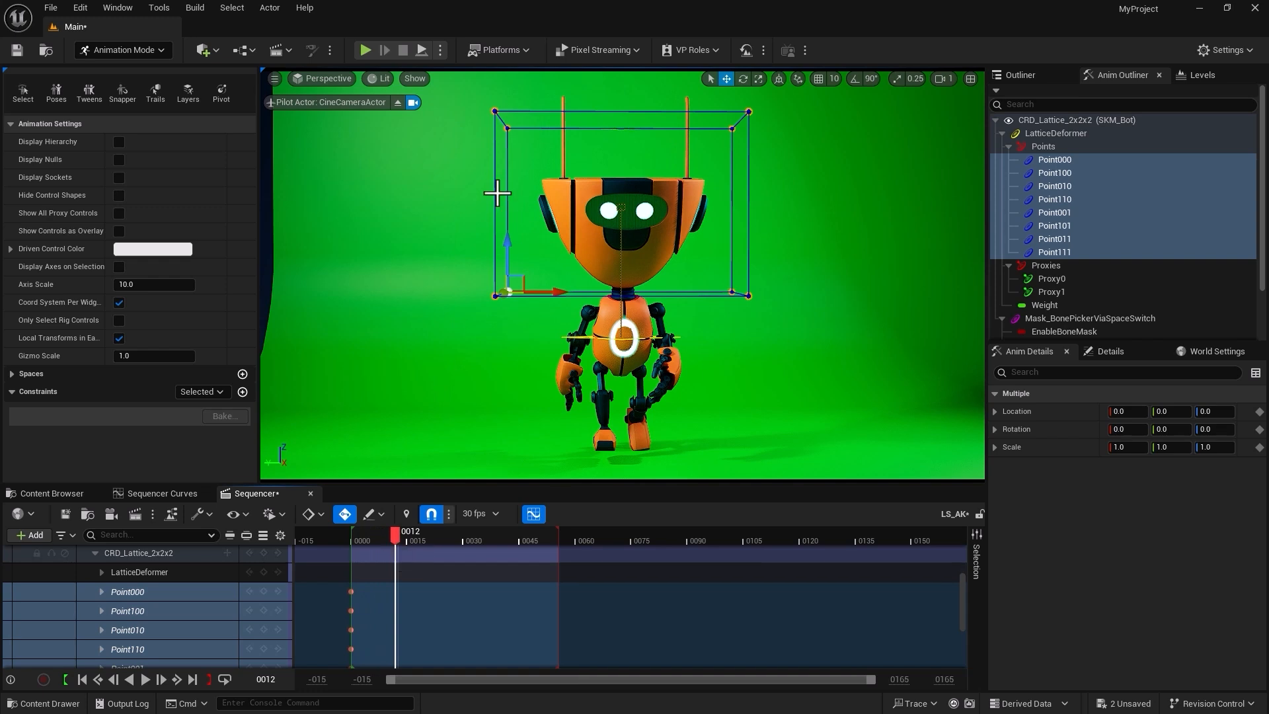
pyautogui.keyDown('ctrl'); pyautogui.keyDown('alt'); pyautogui.moveTo(477, 99); pyautogui.dragTo(775, 141); pyautogui.keyUp('alt'); pyautogui.keyUp('ctrl')
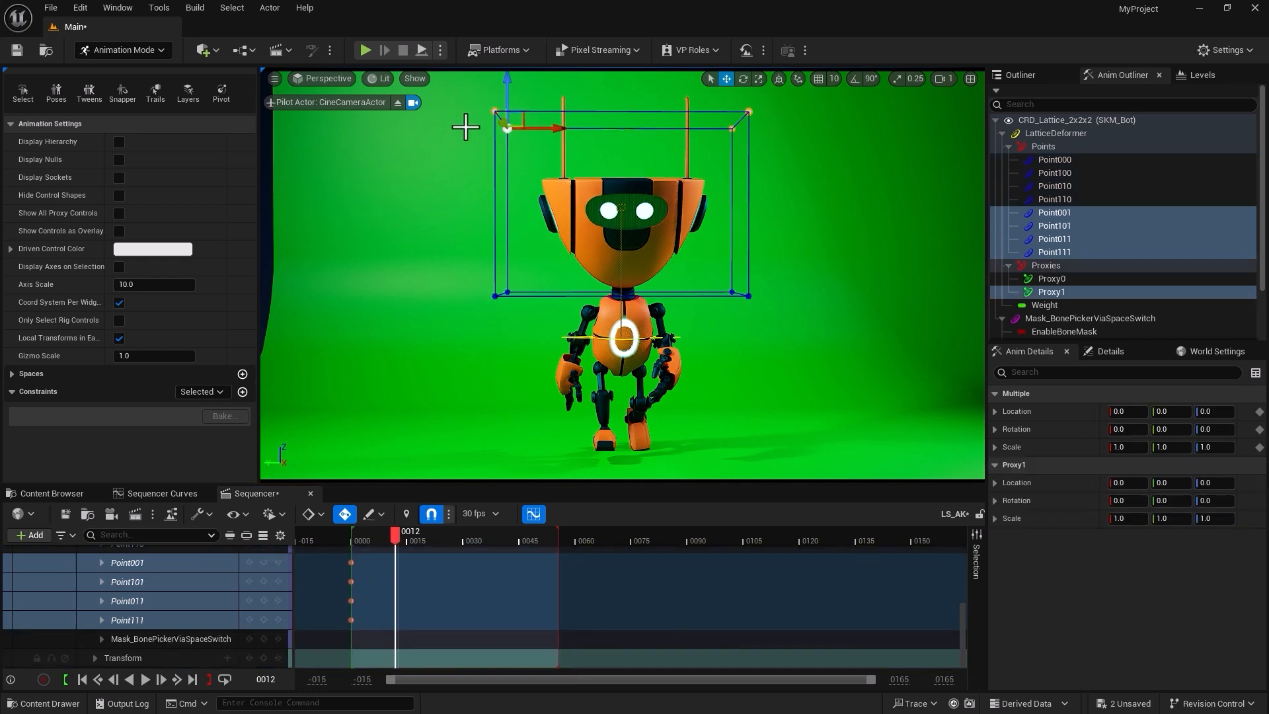
pyautogui.moveTo(505, 78); pyautogui.dragTo(505, 108)
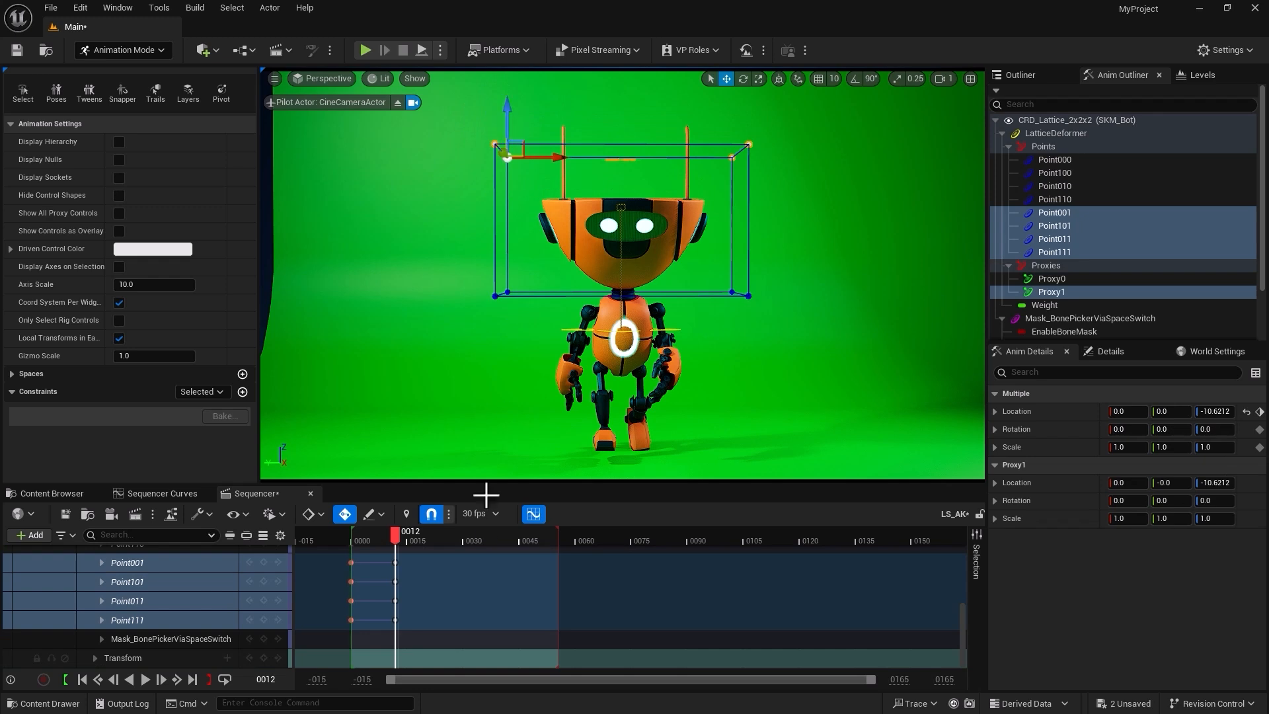
pyautogui.moveTo(395, 535); pyautogui.dragTo(427, 538)
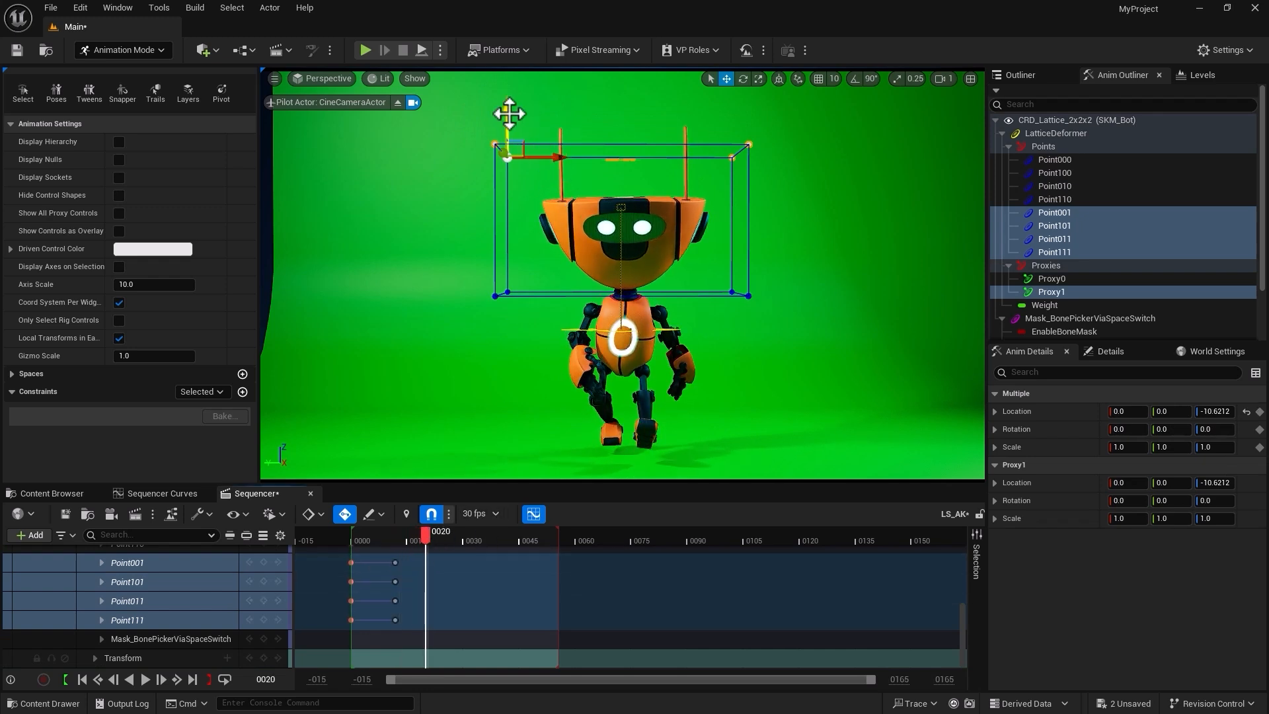
pyautogui.moveTo(505, 113); pyautogui.dragTo(505, 79)
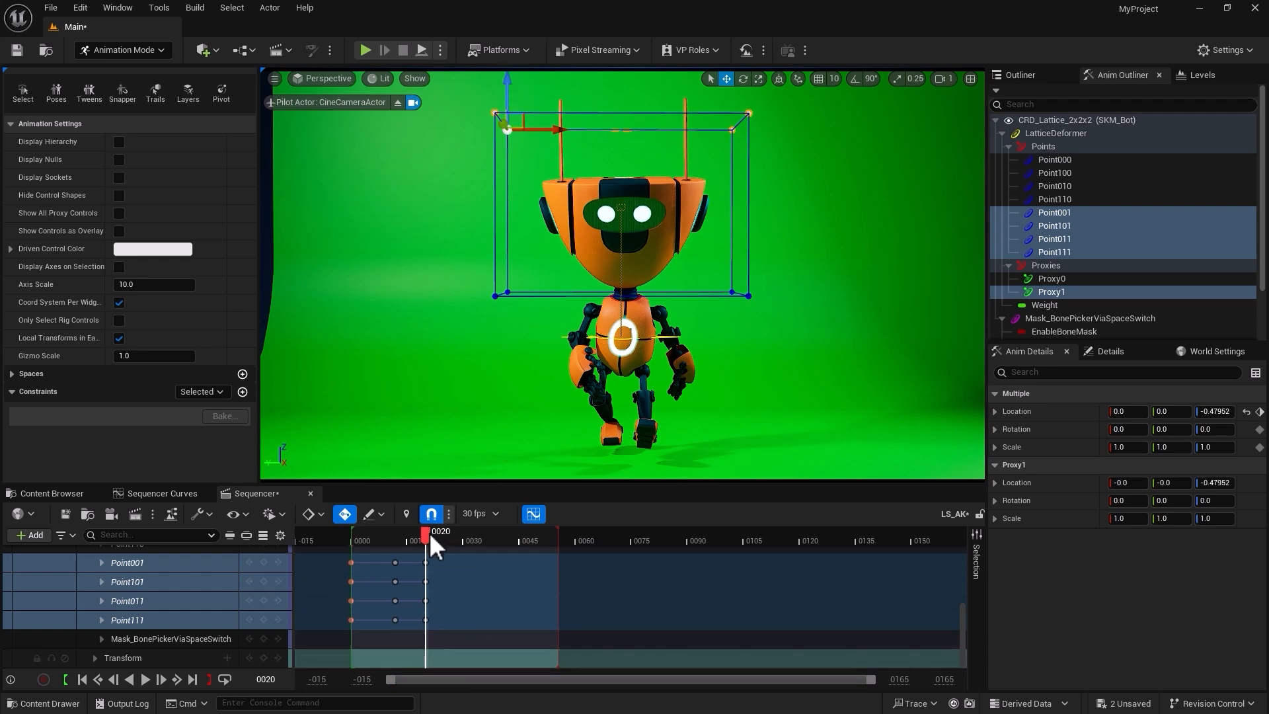
# Delete the CRD_Lattice_2x2x2 control rig track from SKM_Bot in the sequence.
pyautogui.moveTo(428, 537); pyautogui.dragTo(375, 551)
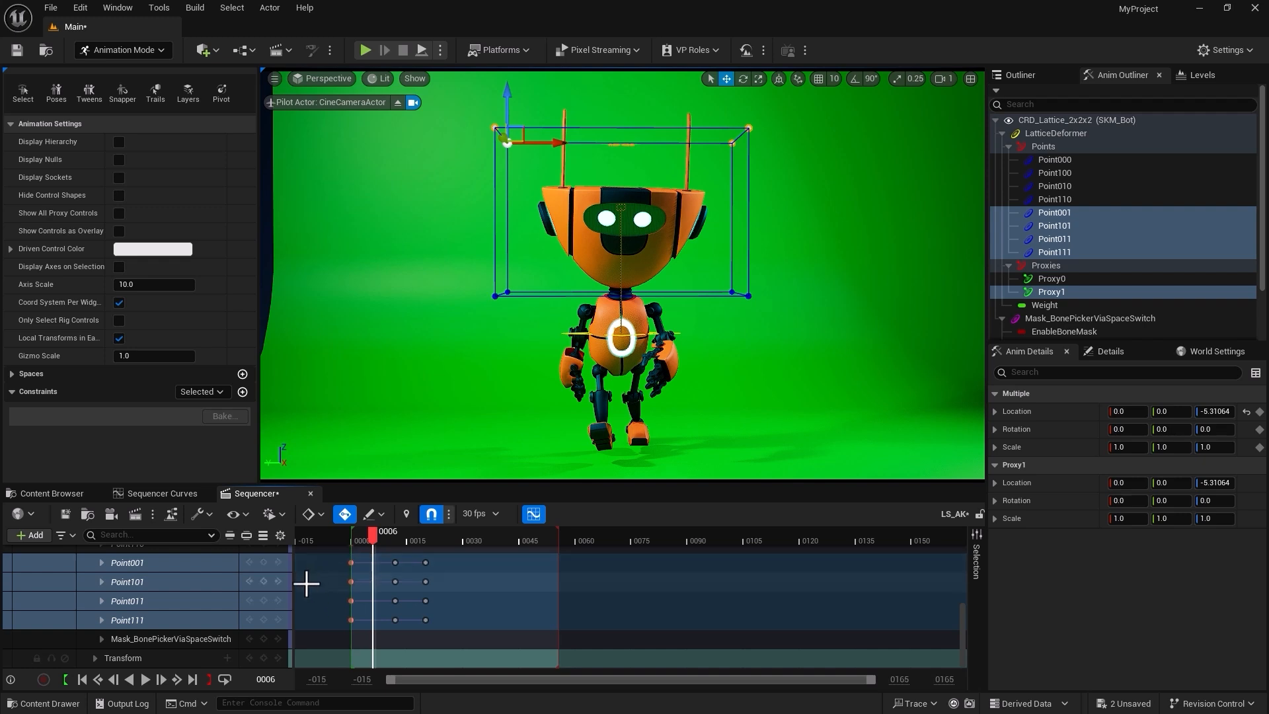
pyautogui.scroll(5, 254, 596)
pyautogui.scroll(-2, 255, 593)
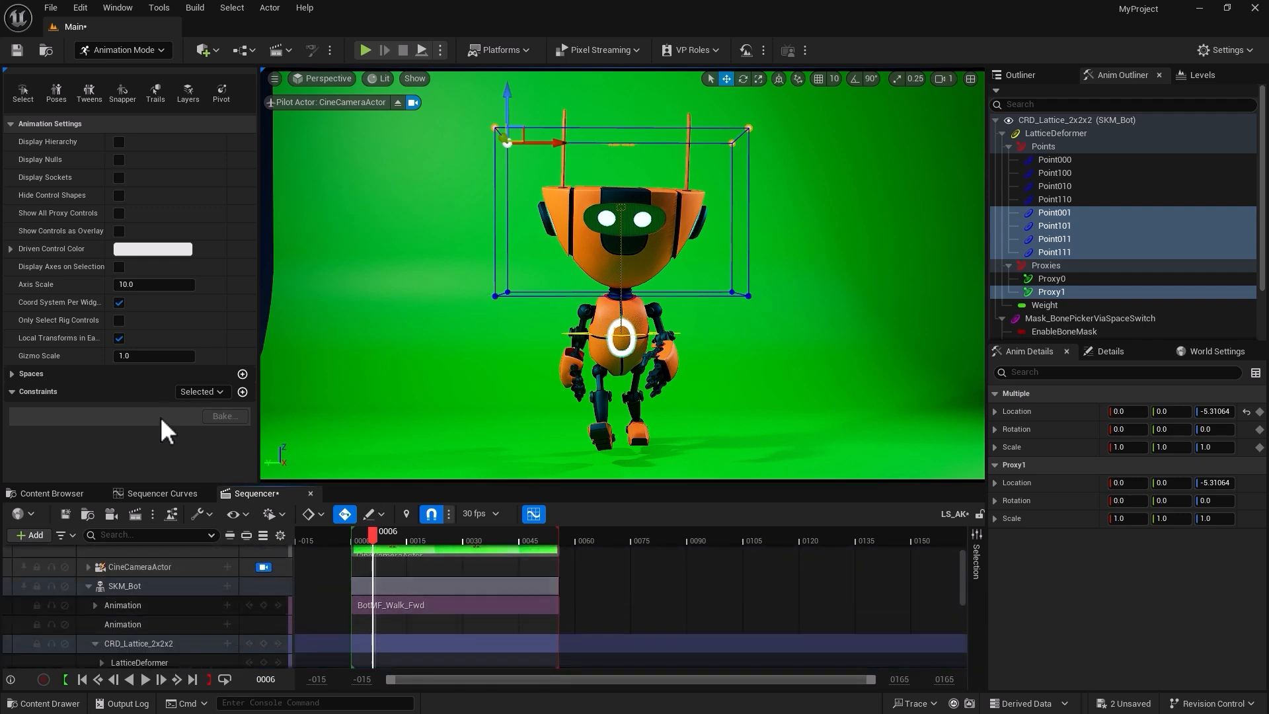
pyautogui.scroll(2, 257, 572)
pyautogui.scroll(-2, 99, 627)
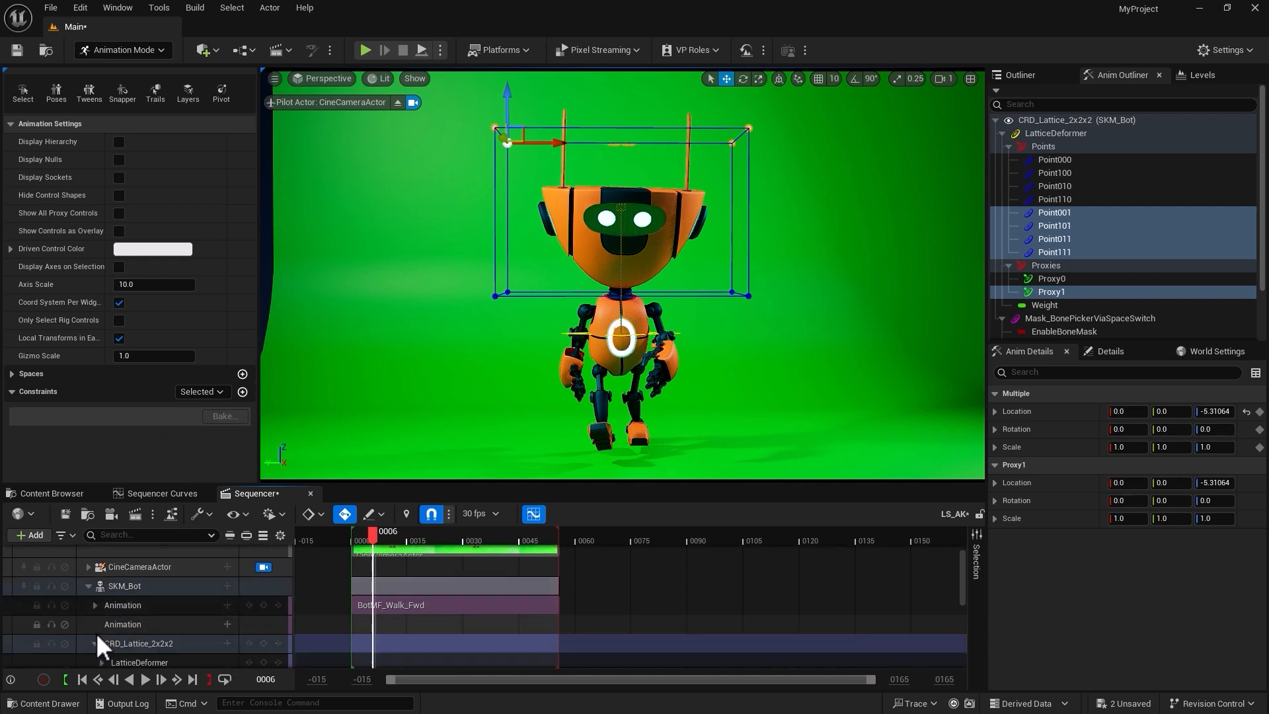
pyautogui.click(125, 624)
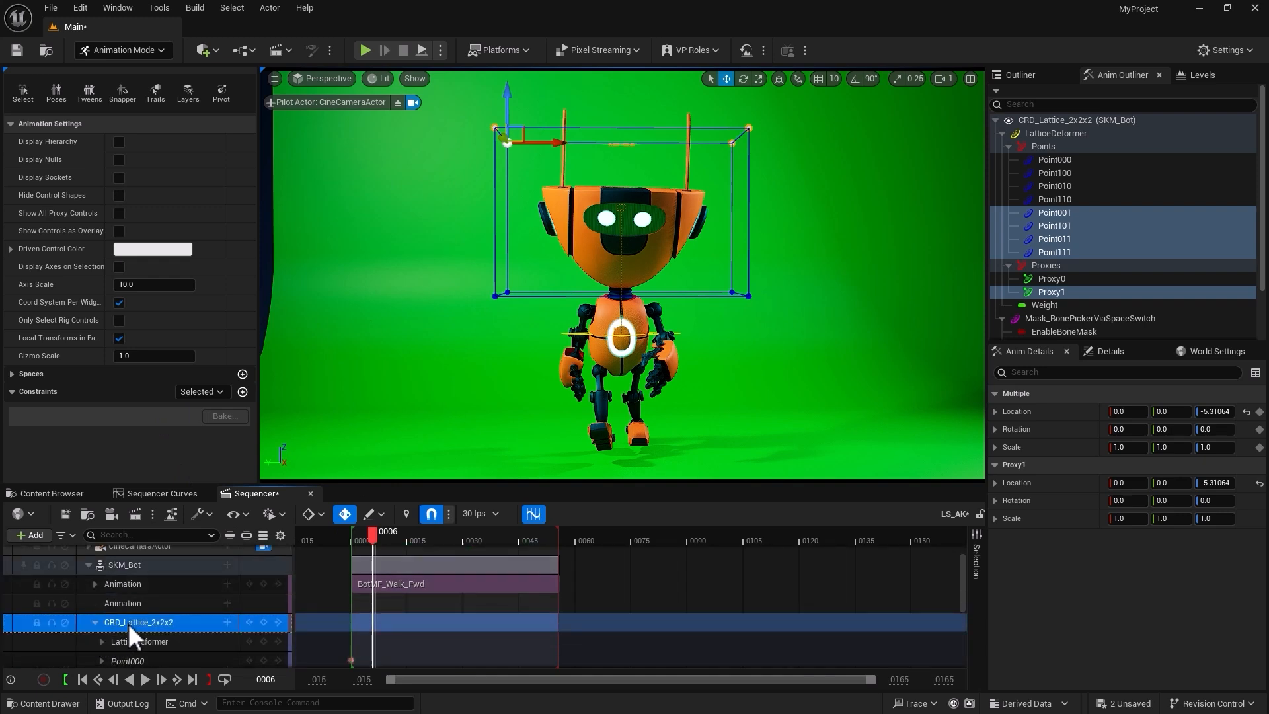
pyautogui.press('Delete')
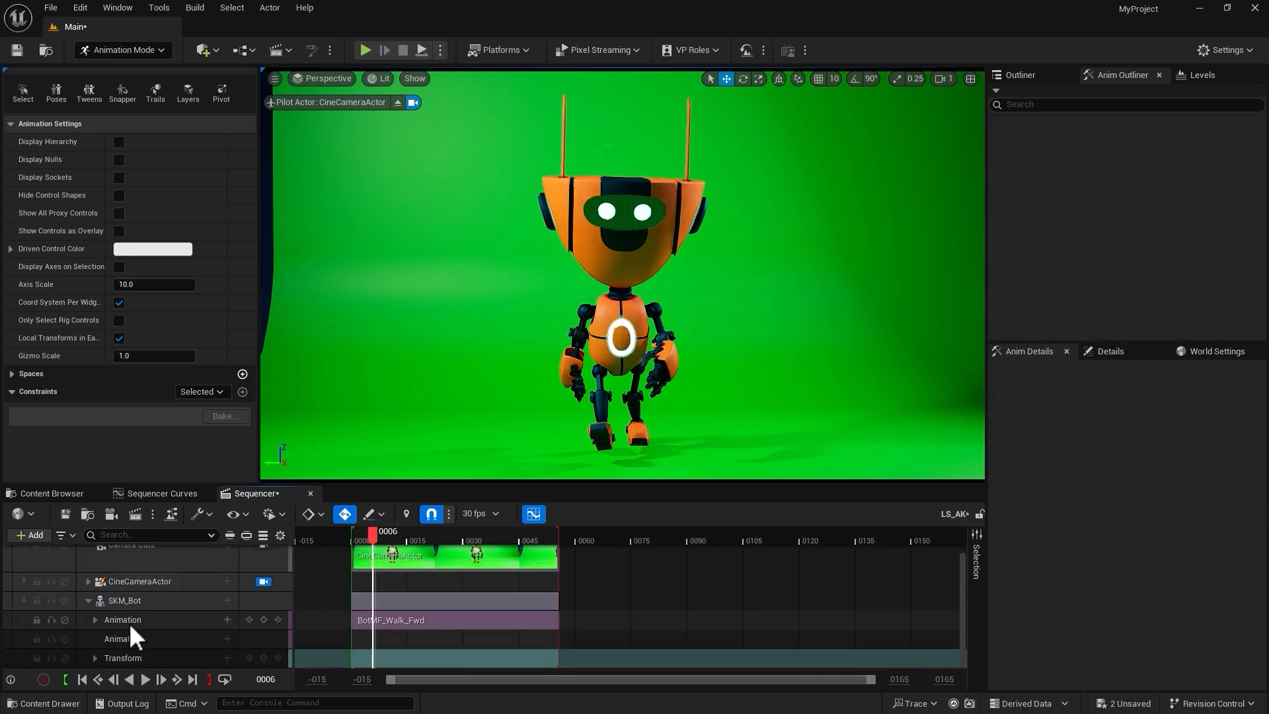
# Add the CRD_SculptDeformer control rig to SKM_Bot.
pyautogui.click(174, 600)
pyautogui.click(226, 600)
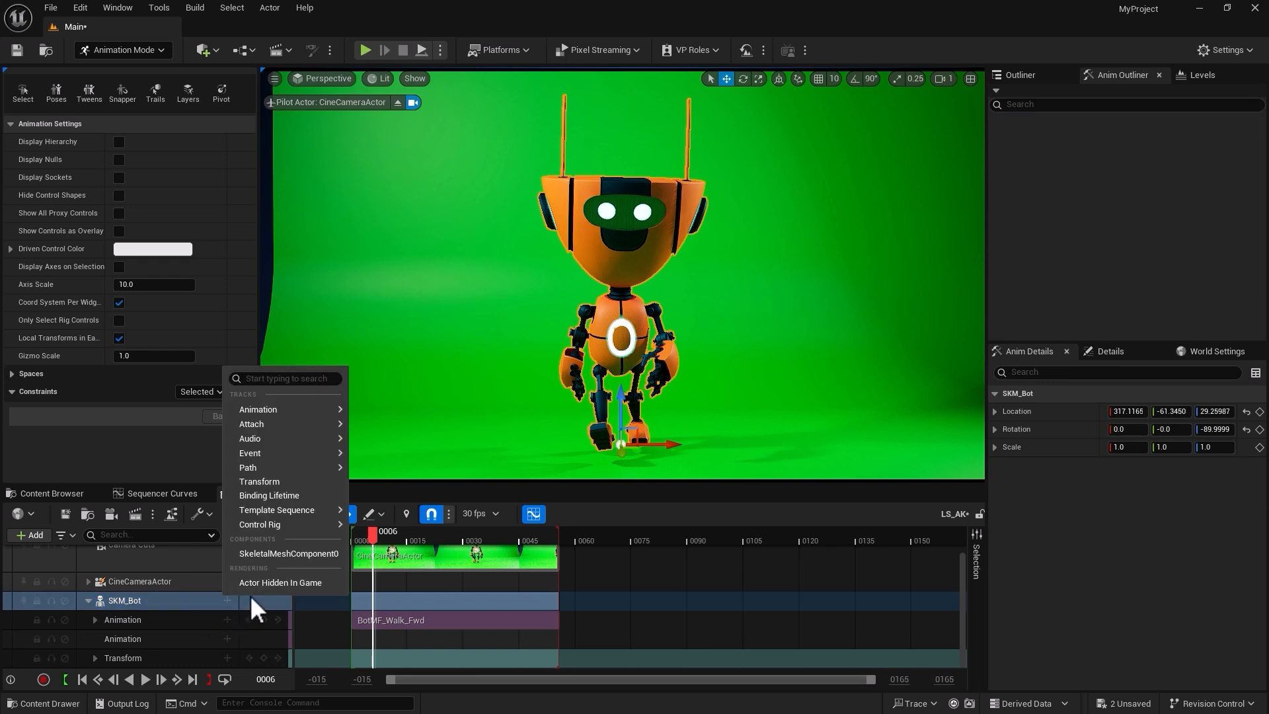
pyautogui.moveTo(299, 525)
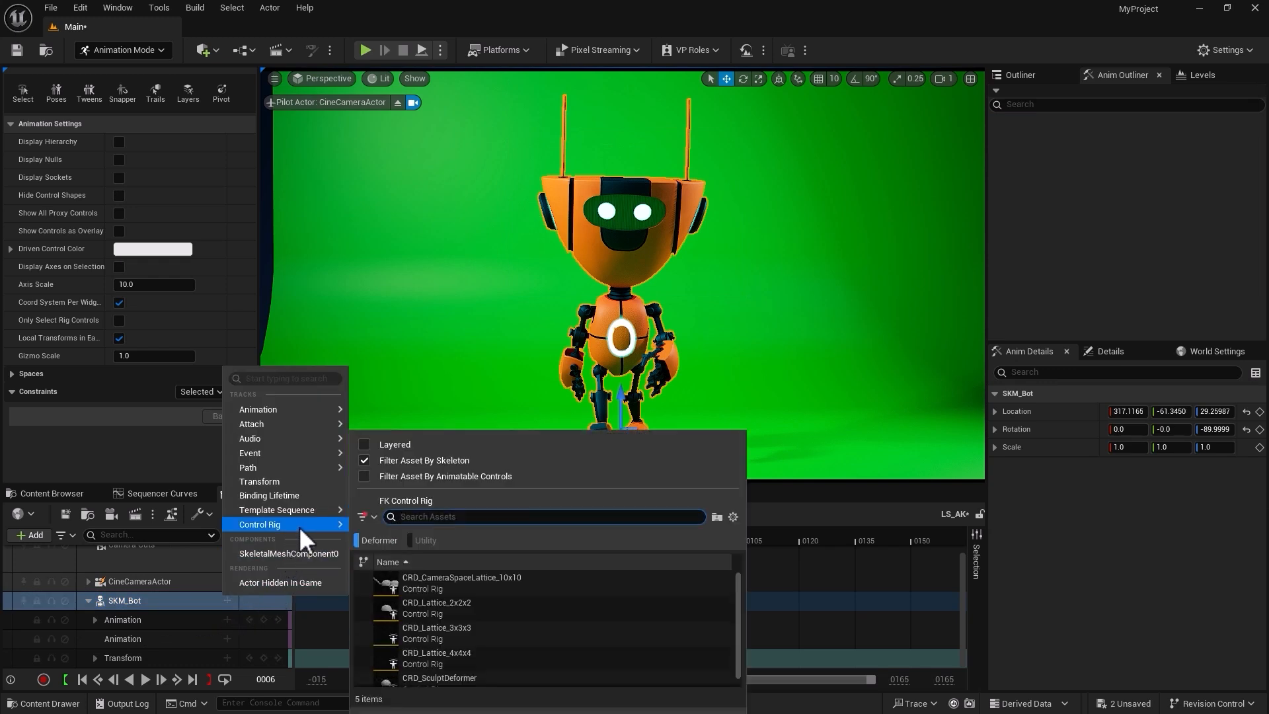
pyautogui.click(408, 679)
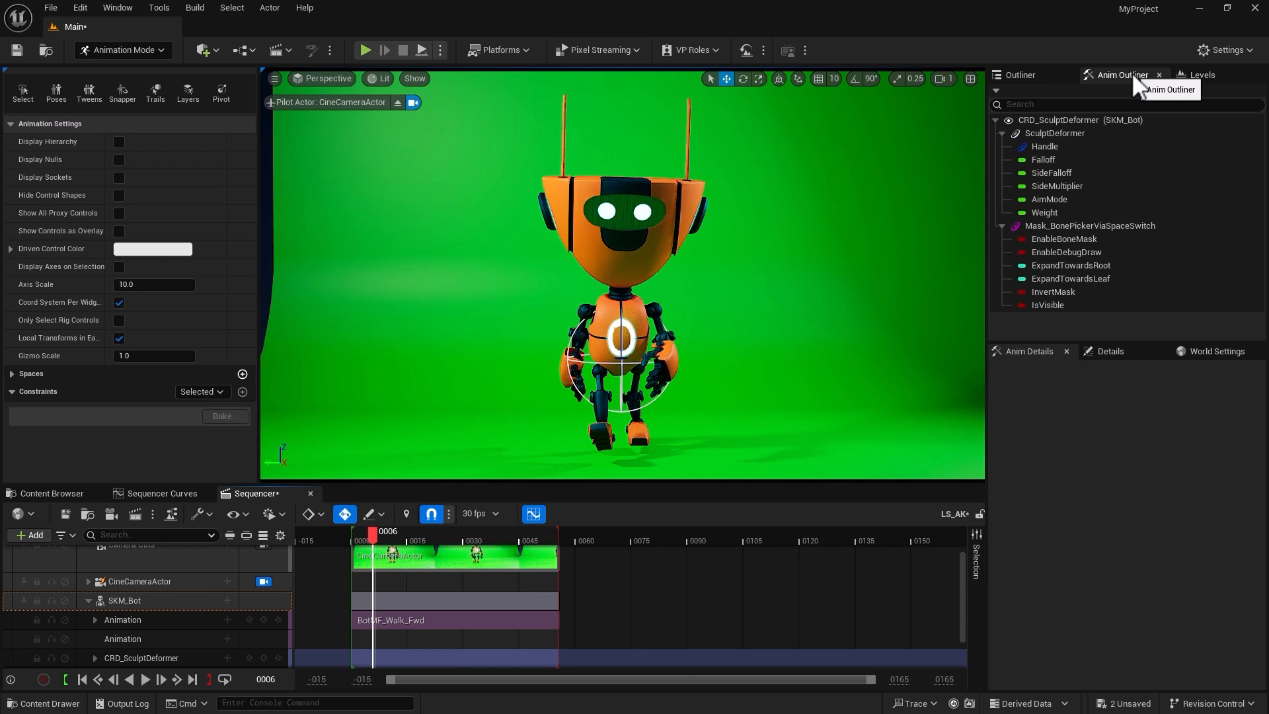
# Raise the SculptDeformer to Z about 10.06 and set its scale to 1.25 on all three axes.
pyautogui.click(1032, 148)
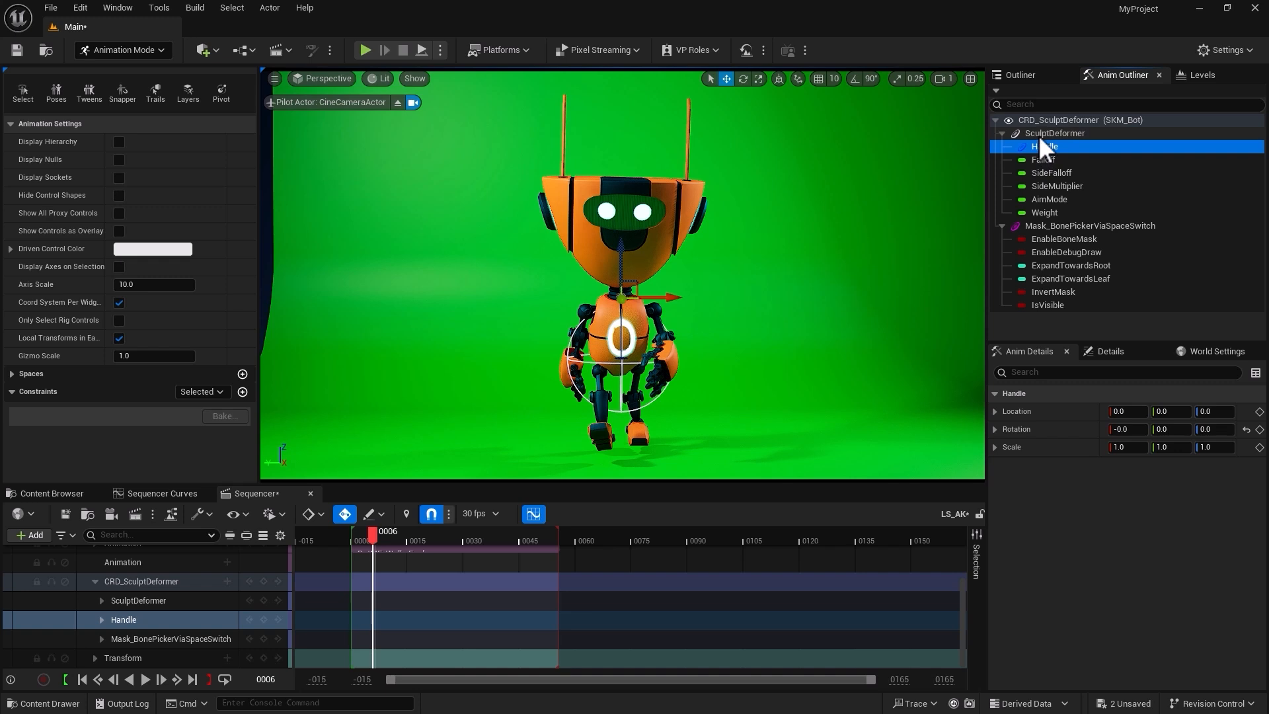
pyautogui.click(1037, 135)
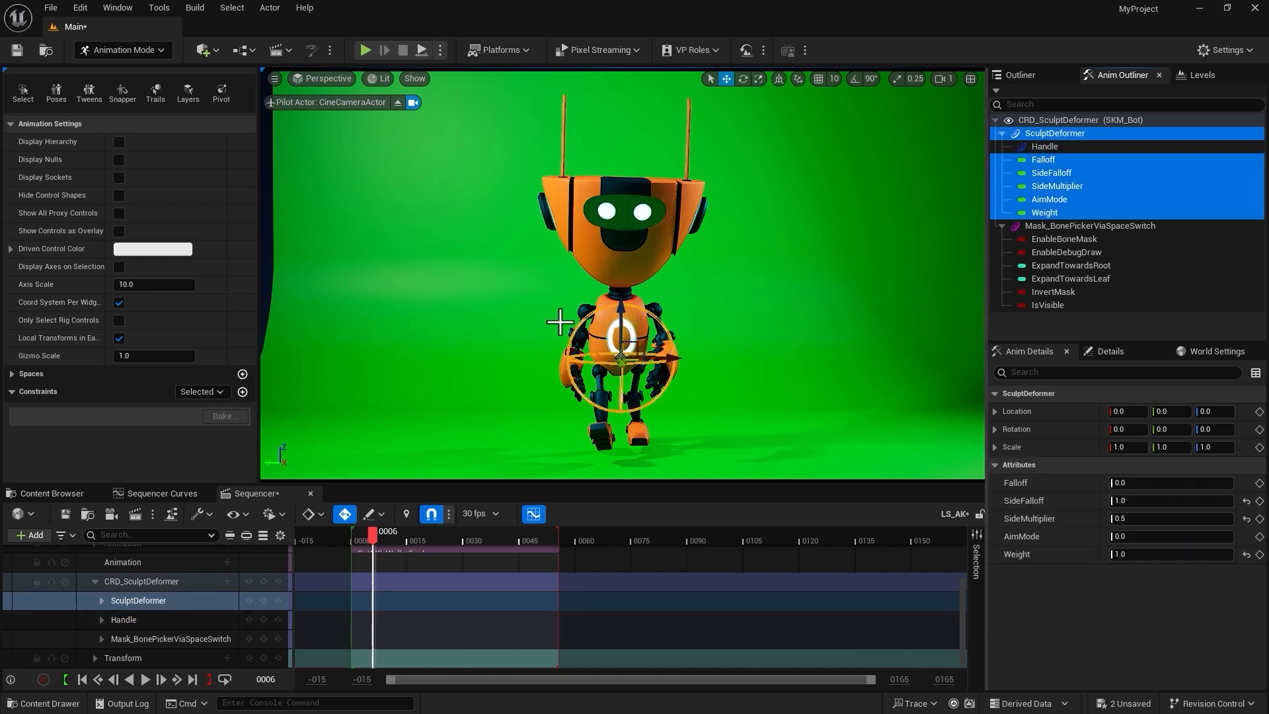
pyautogui.moveTo(617, 309); pyautogui.dragTo(623, 290)
pyautogui.press('r')
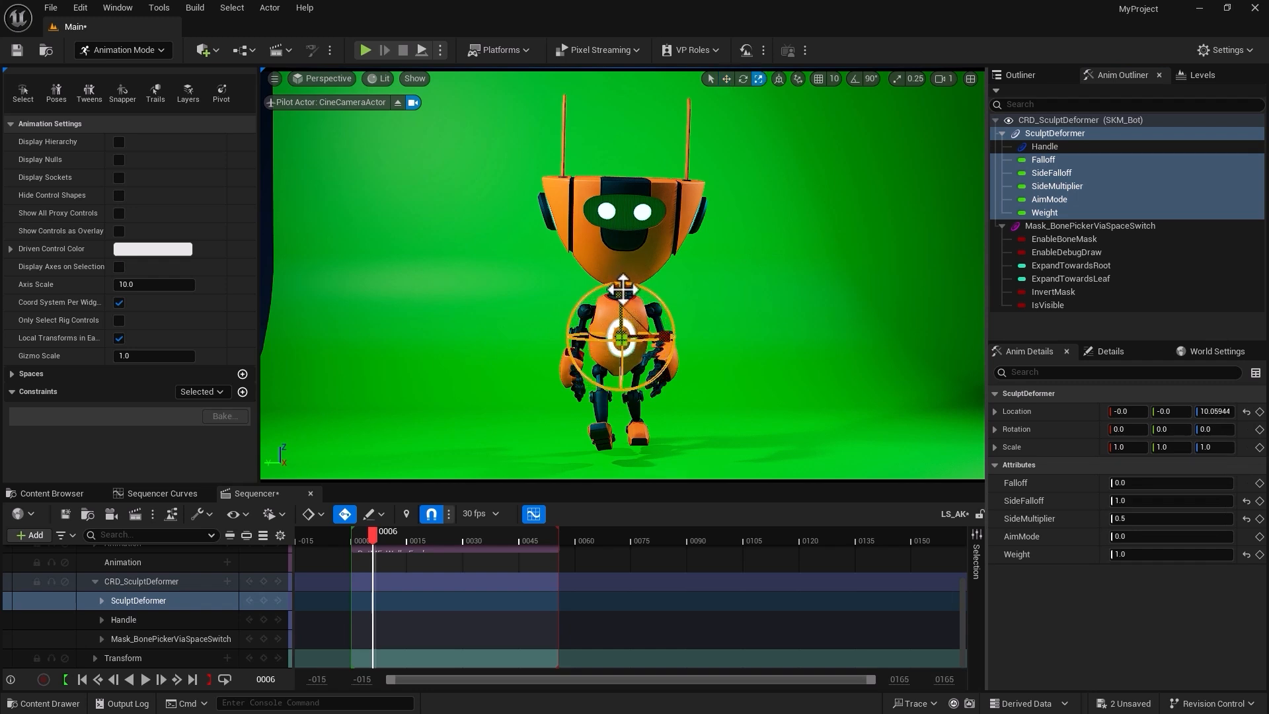
pyautogui.moveTo(489, 361)
pyautogui.mouseDown(button='right')
pyautogui.moveTo(519, 370)
pyautogui.moveTo(488, 363)
pyautogui.mouseUp(button='right')
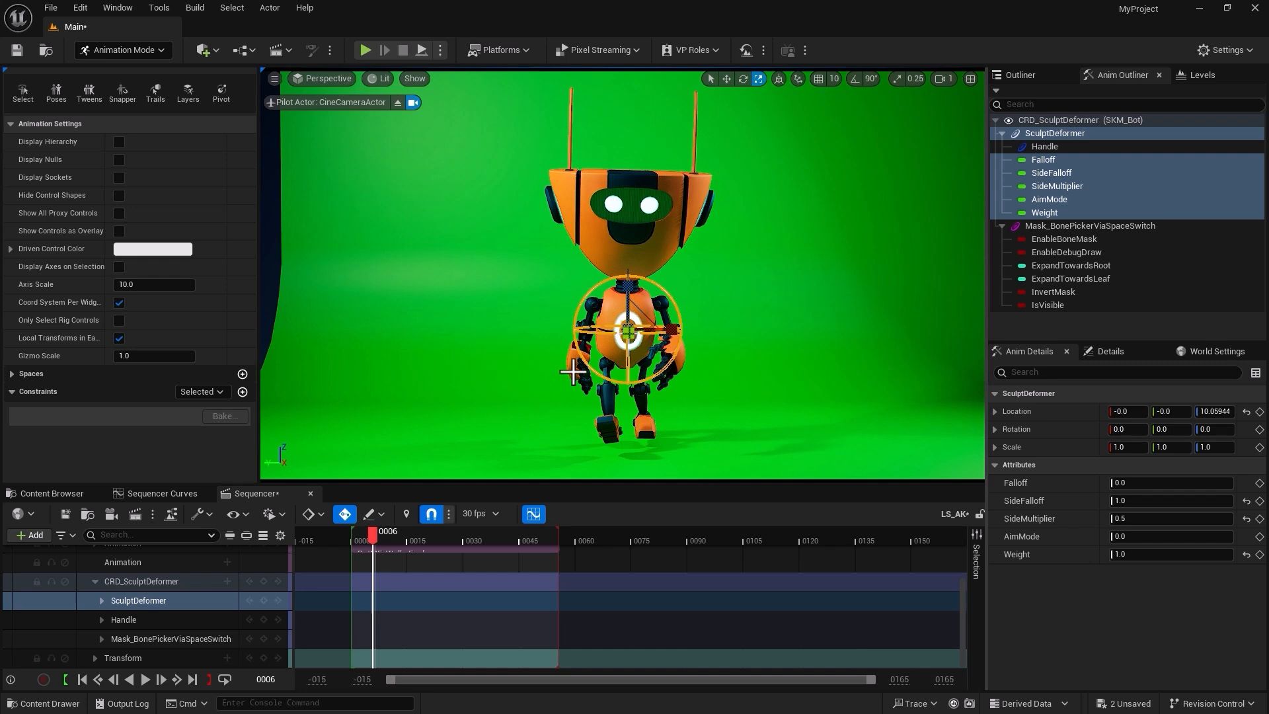
pyautogui.click(995, 447)
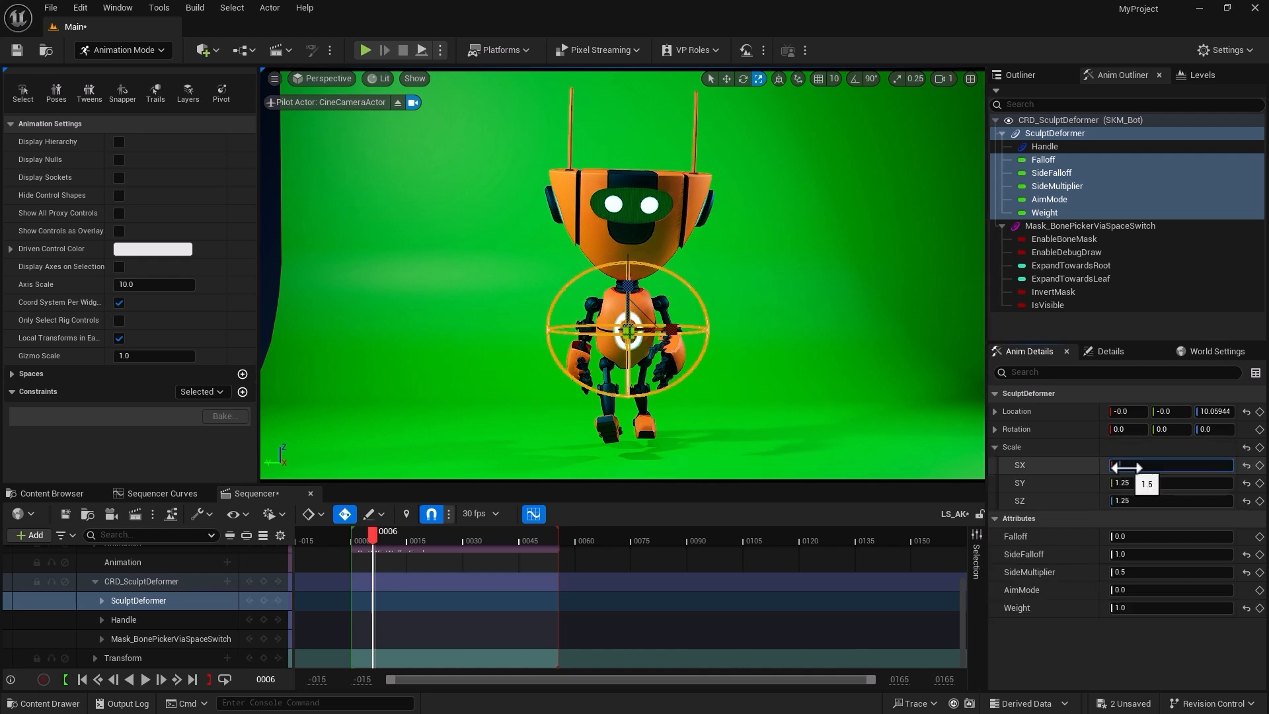
pyautogui.click(1125, 468)
pyautogui.write('1.25')
pyautogui.press('Return')
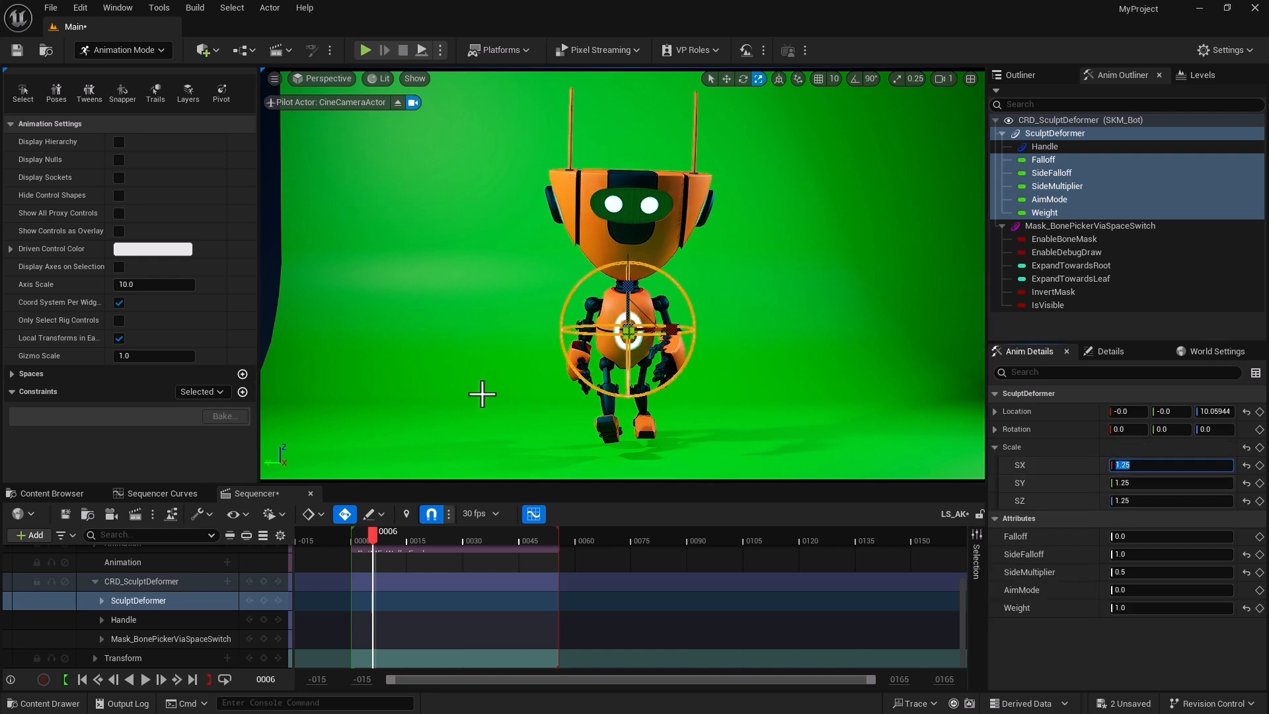
# Test the sculpt Handle by moving it to Z about 0.24 and sideways to X about -22.2, and undo the sideways move.
pyautogui.click(1048, 148)
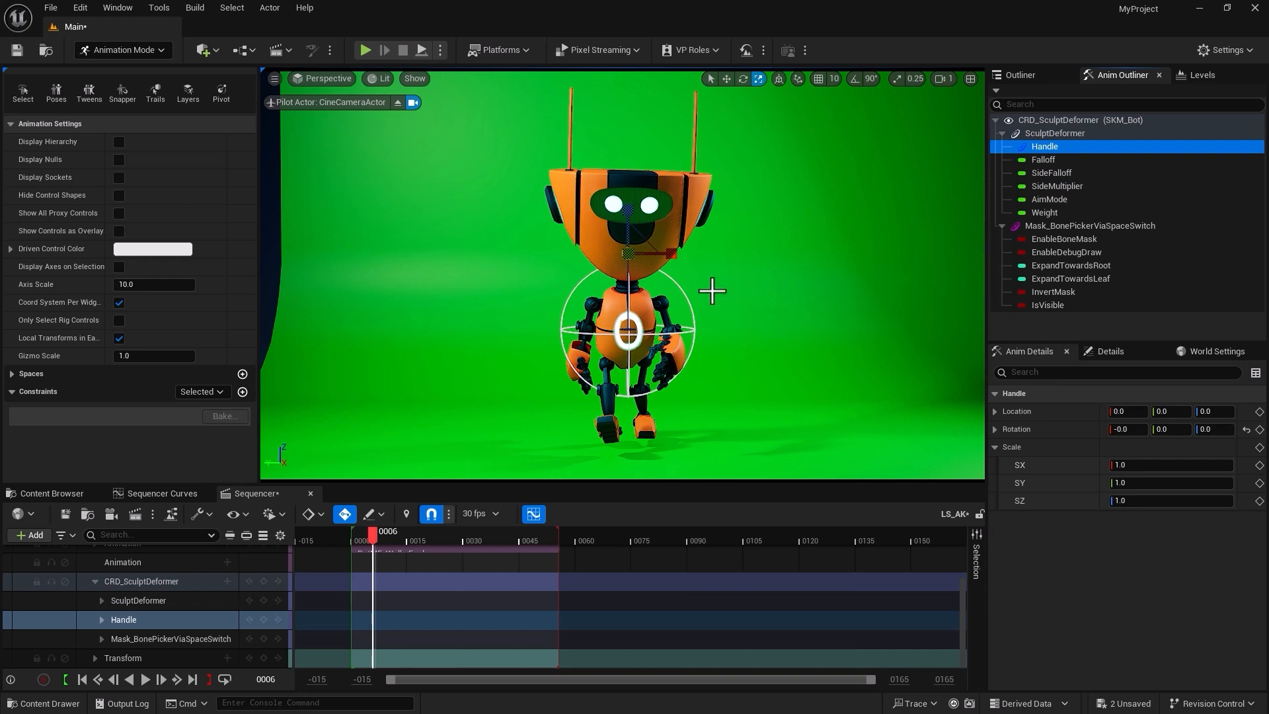
pyautogui.press('w')
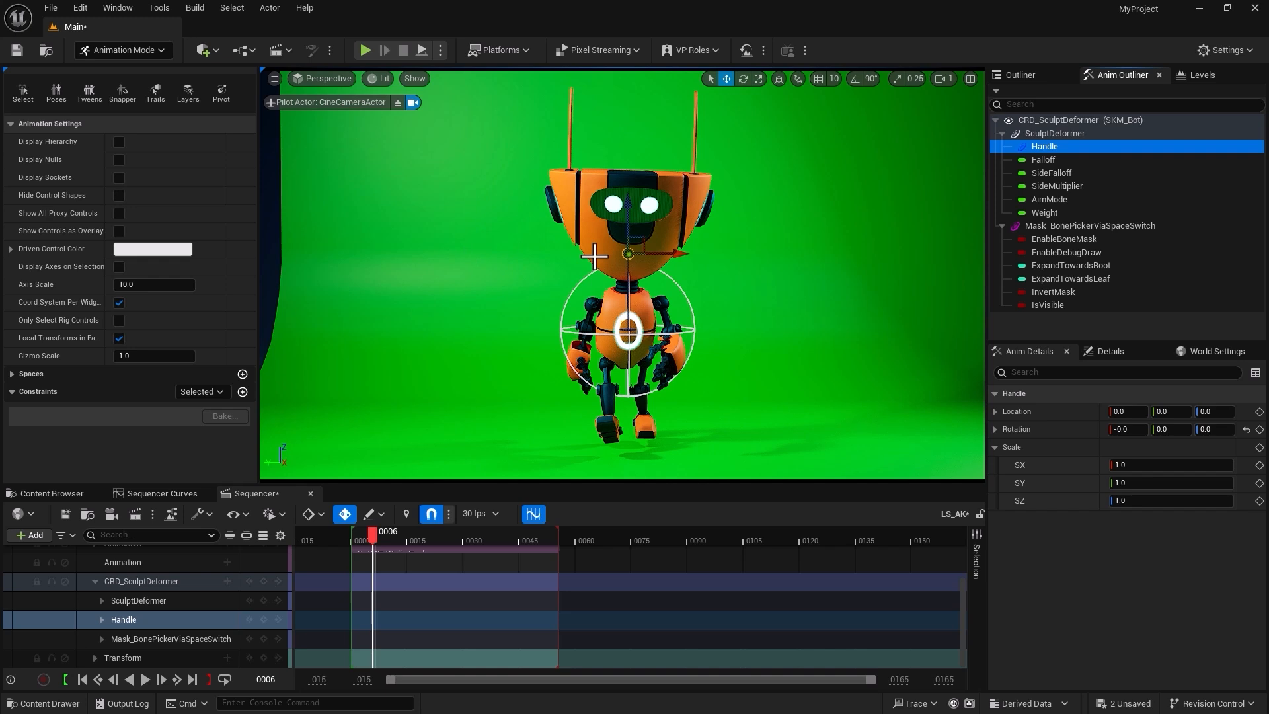
pyautogui.moveTo(628, 210)
pyautogui.mouseDown()
pyautogui.moveTo(627, 187)
pyautogui.moveTo(627, 231)
pyautogui.moveTo(620, 209)
pyautogui.mouseUp()
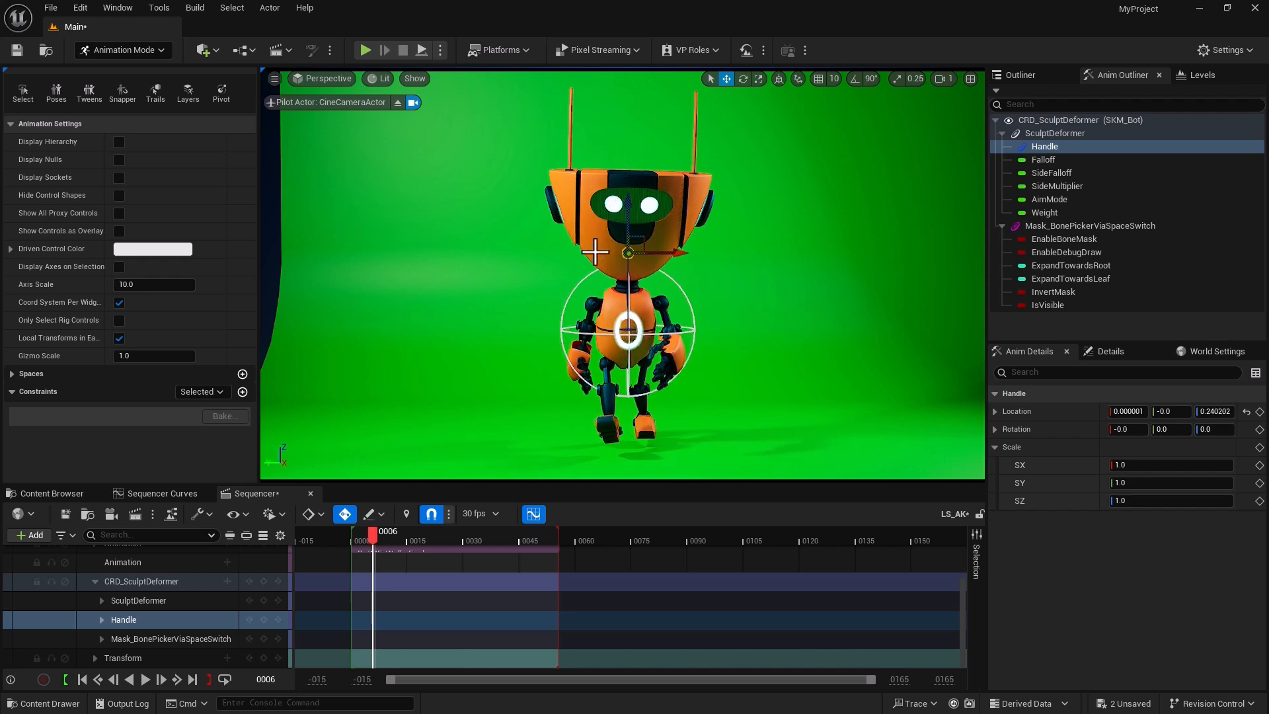
pyautogui.moveTo(668, 258); pyautogui.dragTo(614, 265)
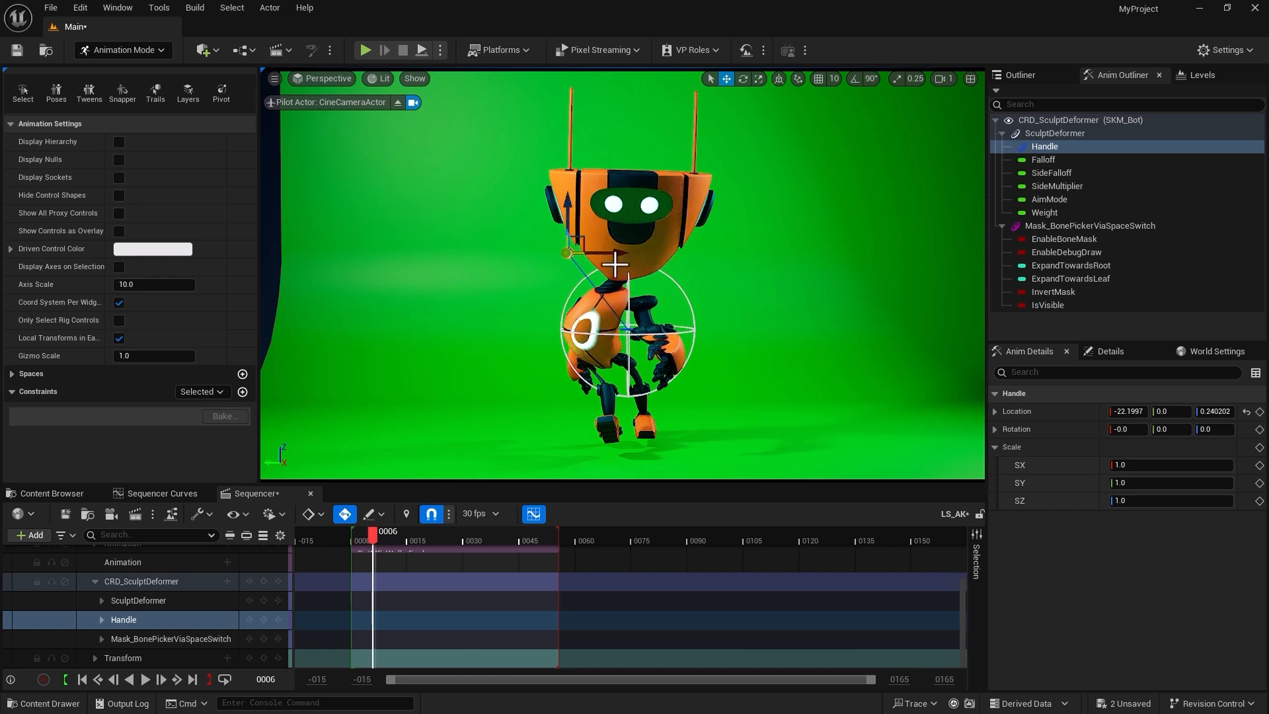
pyautogui.hotkey('ctrl', 'z')
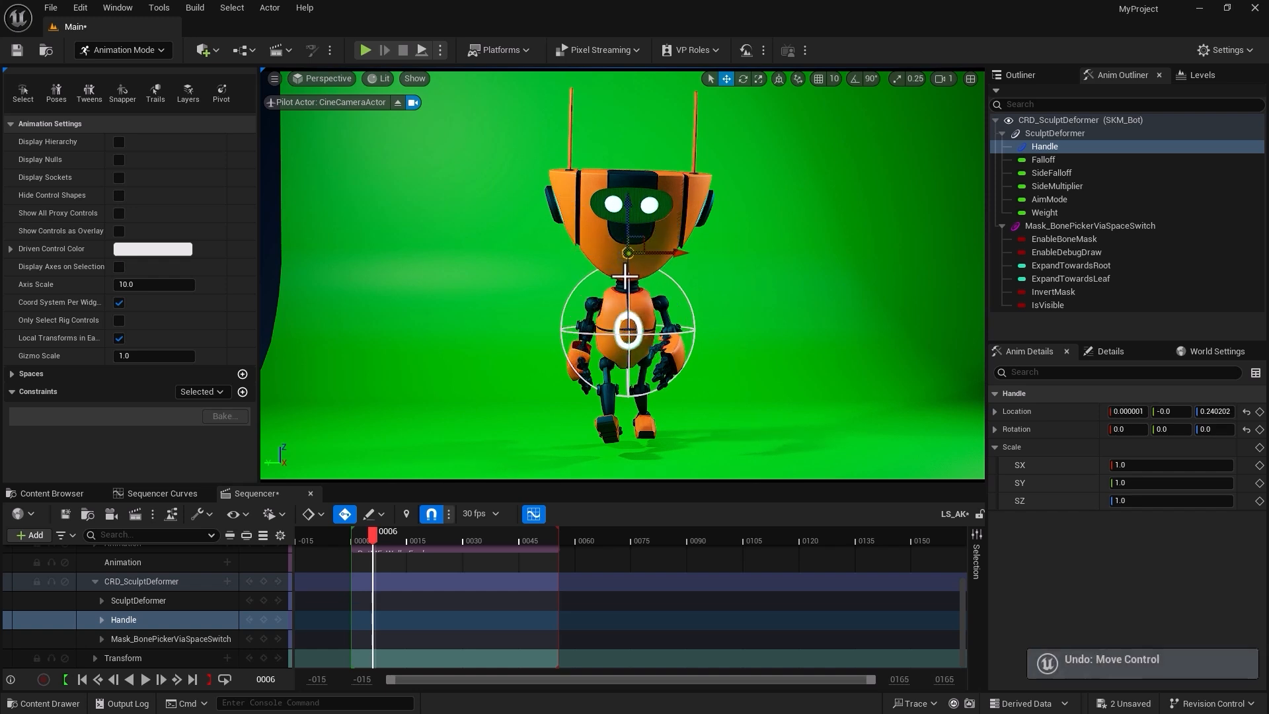
# Move the SculptDeformer up onto the robot's head, to Z about 66.9.
pyautogui.click(1055, 133)
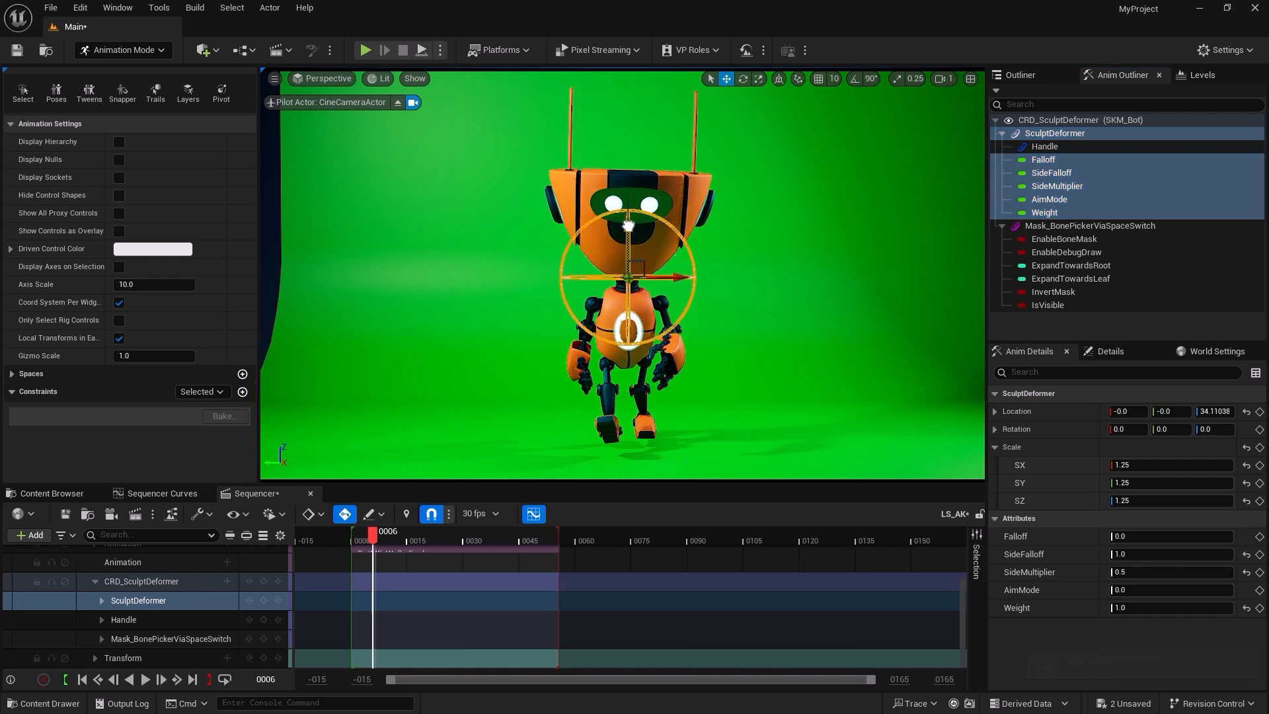
pyautogui.moveTo(628, 225); pyautogui.dragTo(628, 154)
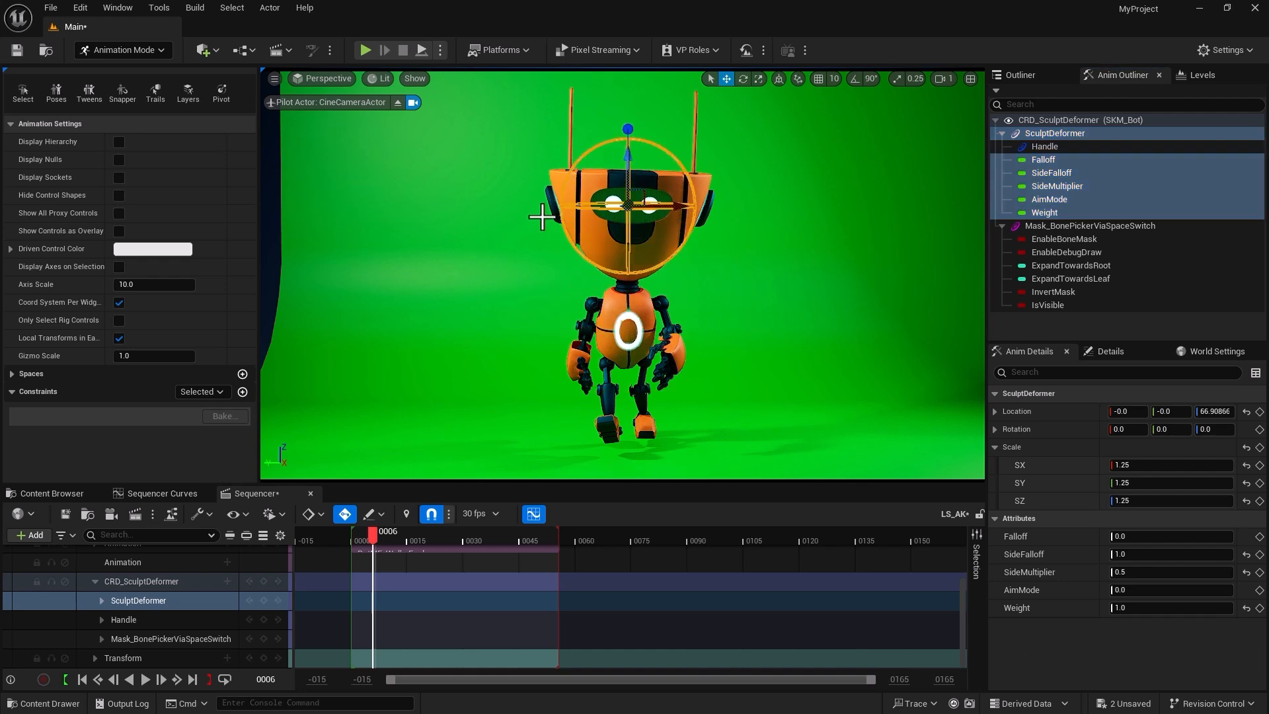
# Leave the CineCameraActor view and scale the SculptDeformer uniformly to about 2.06 so its sphere surrounds the head.
pyautogui.scroll(3, 241, 587)
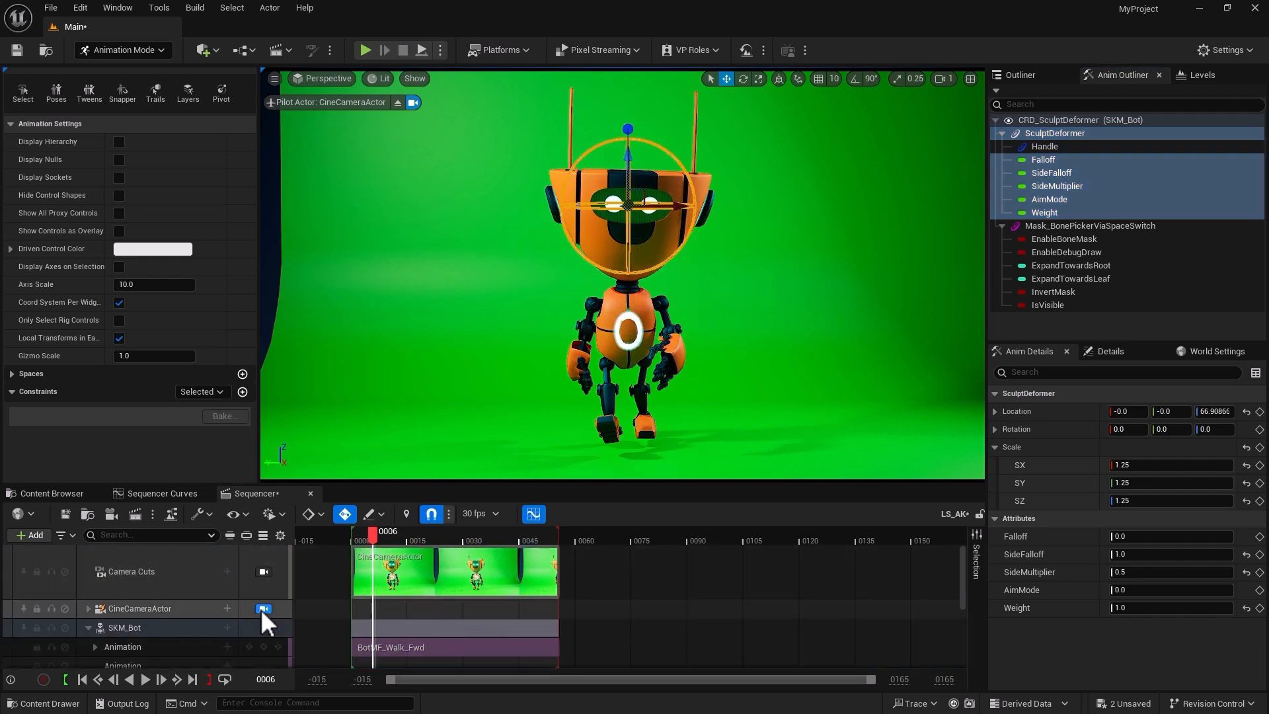
pyautogui.click(264, 608)
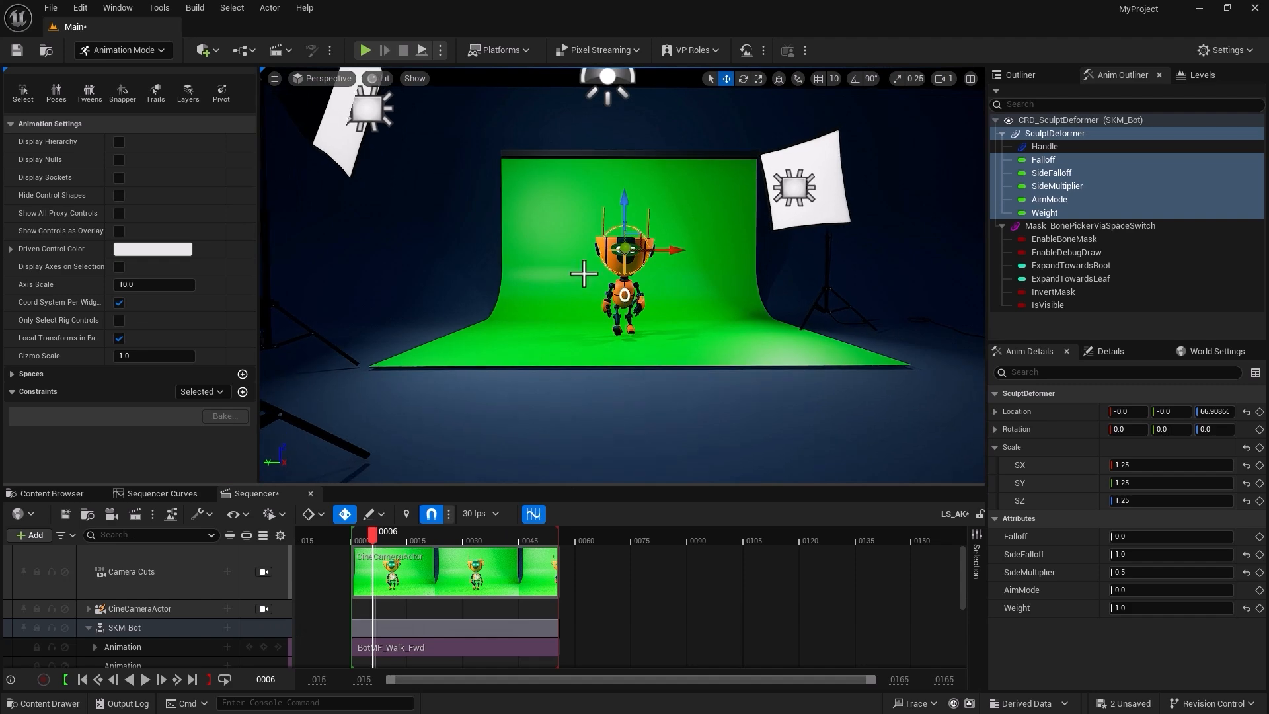
pyautogui.scroll(5, 583, 274)
pyautogui.keyDown('alt'); pyautogui.moveTo(742, 215); pyautogui.dragTo(765, 141); pyautogui.keyUp('alt')
pyautogui.press('f')
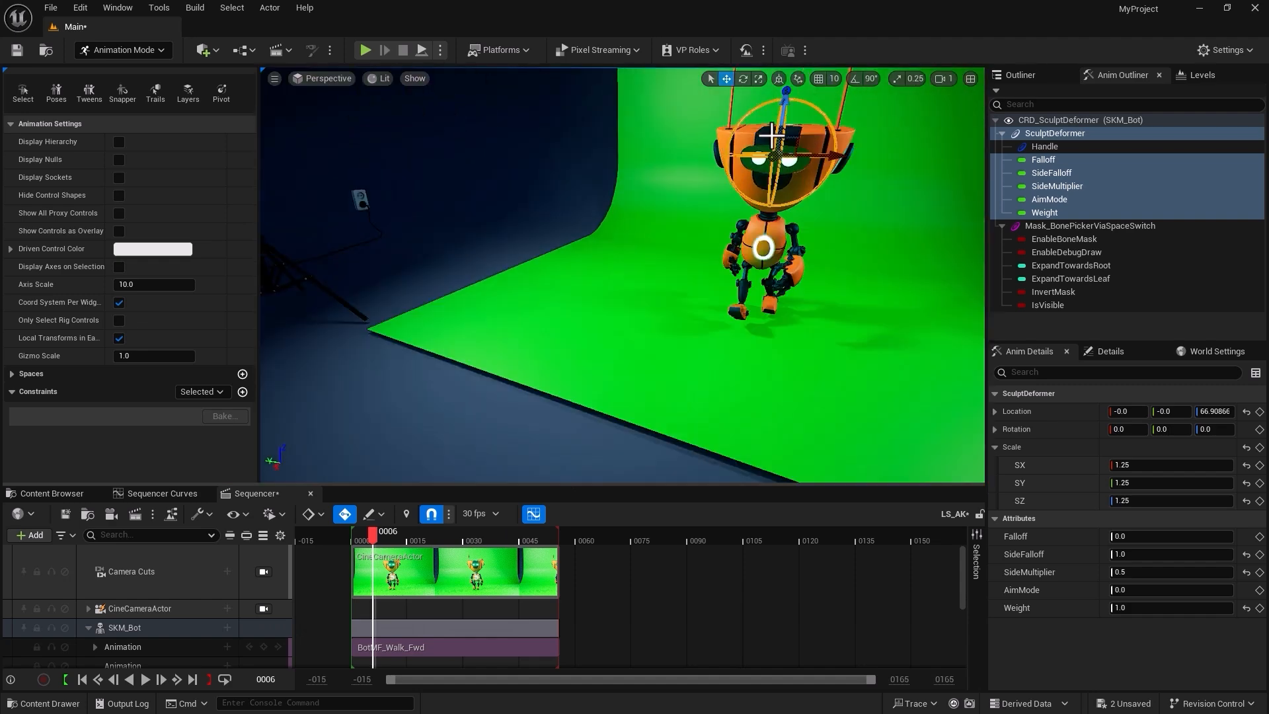
pyautogui.scroll(-5, 747, 223)
pyautogui.keyDown('alt'); pyautogui.moveTo(747, 223); pyautogui.dragTo(796, 173); pyautogui.keyUp('alt')
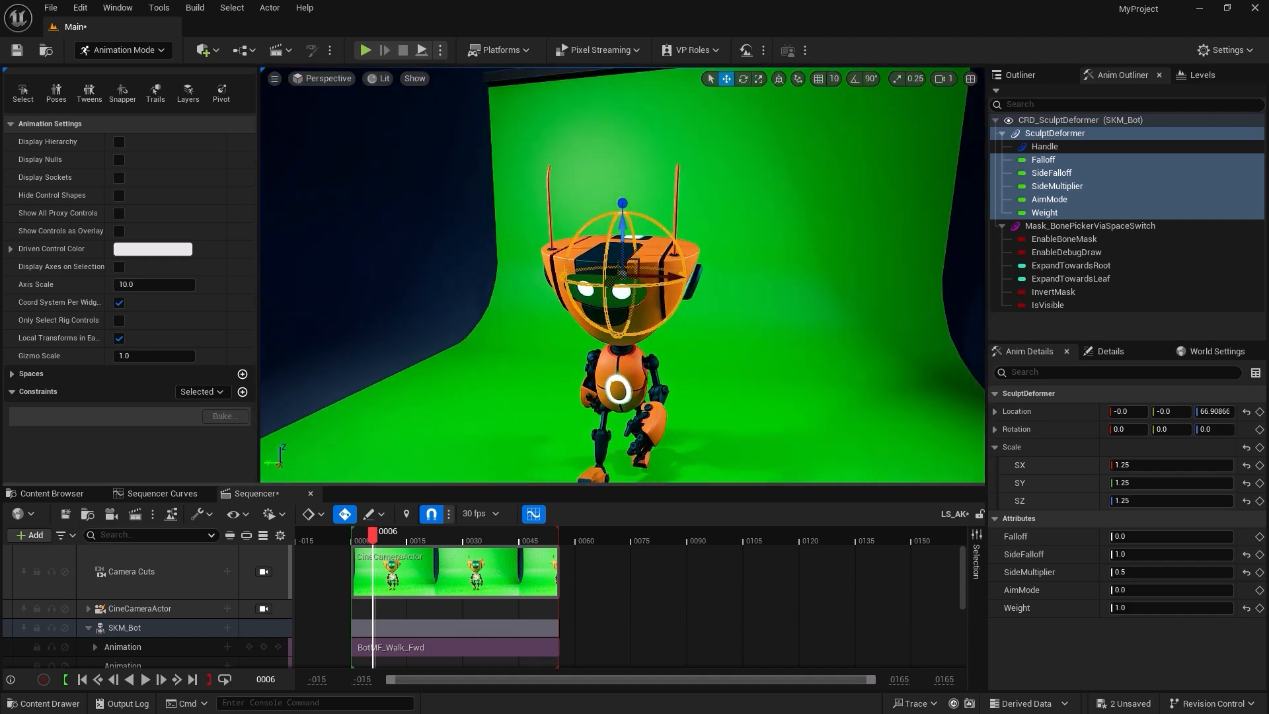
pyautogui.press('r')
pyautogui.moveTo(622, 277)
pyautogui.mouseDown()
pyautogui.moveTo(664, 231)
pyautogui.moveTo(648, 247)
pyautogui.mouseUp()
pyautogui.keyDown('alt'); pyautogui.moveTo(532, 452); pyautogui.dragTo(598, 423); pyautogui.keyUp('alt')
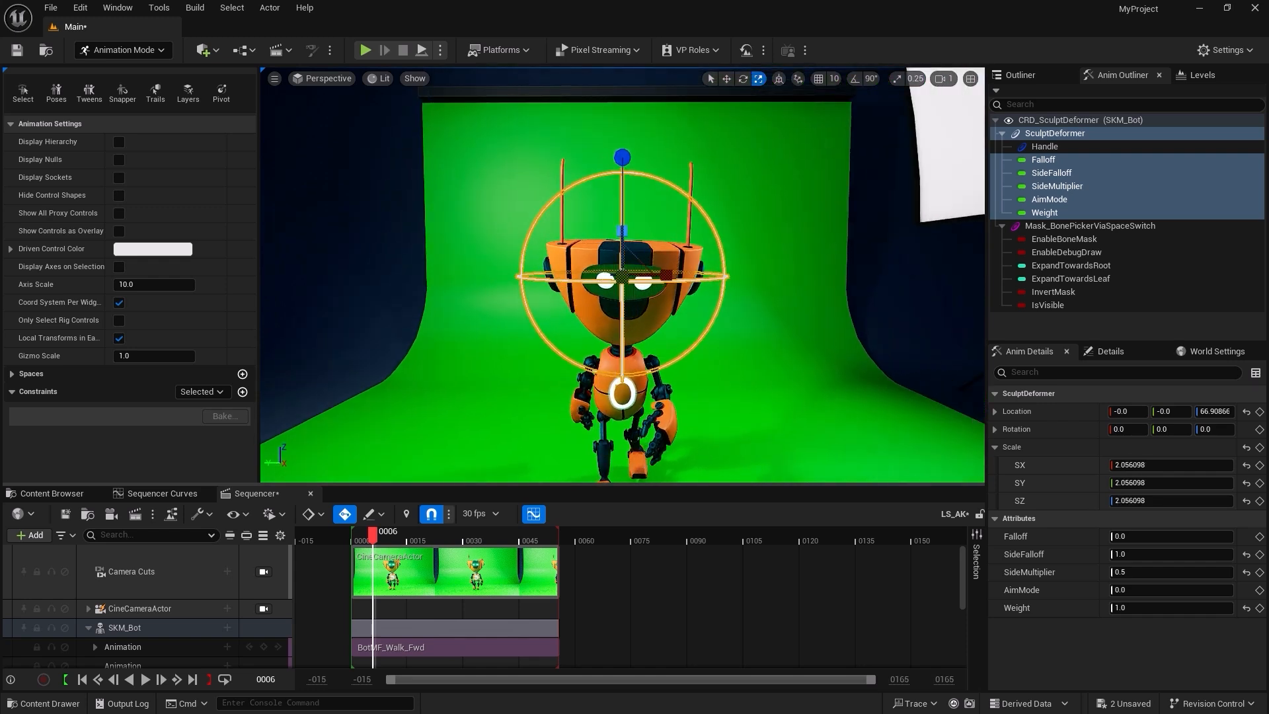
# Try shifting the Handle sideways to X about 5.98, undo that move, and try pulling the Handle upward.
pyautogui.click(621, 157)
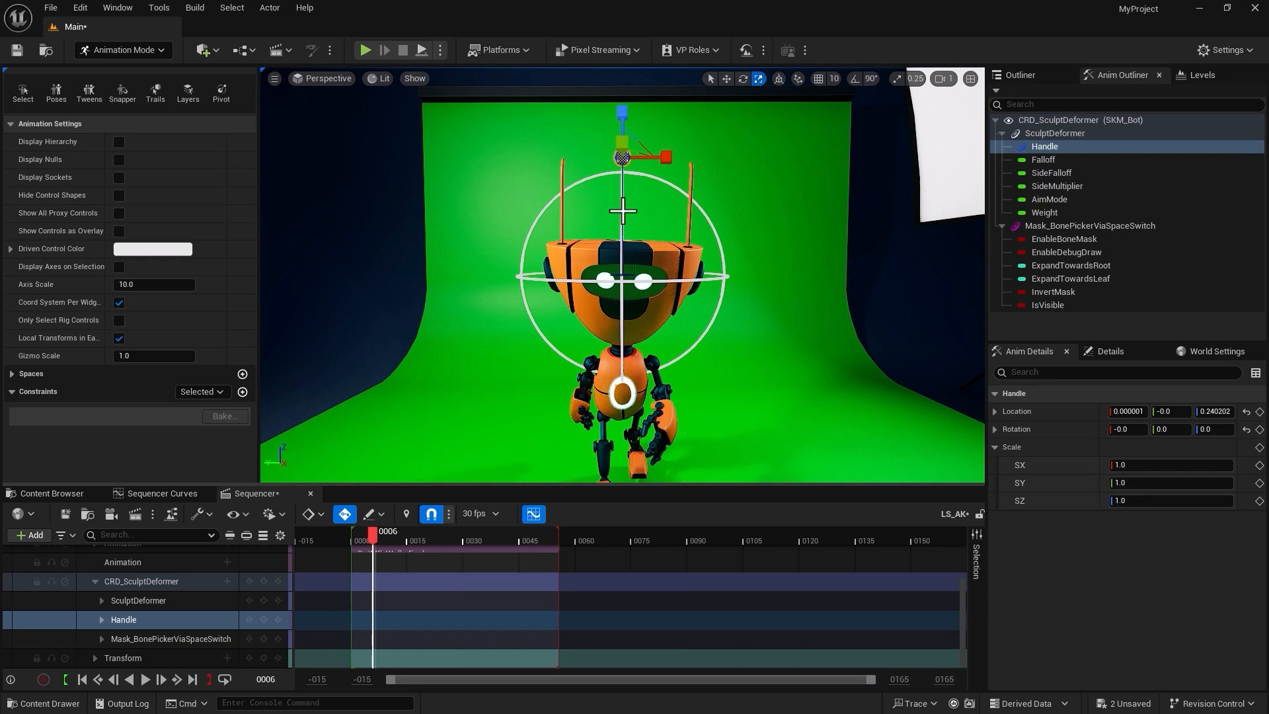
pyautogui.press('w')
pyautogui.moveTo(678, 157); pyautogui.dragTo(705, 163)
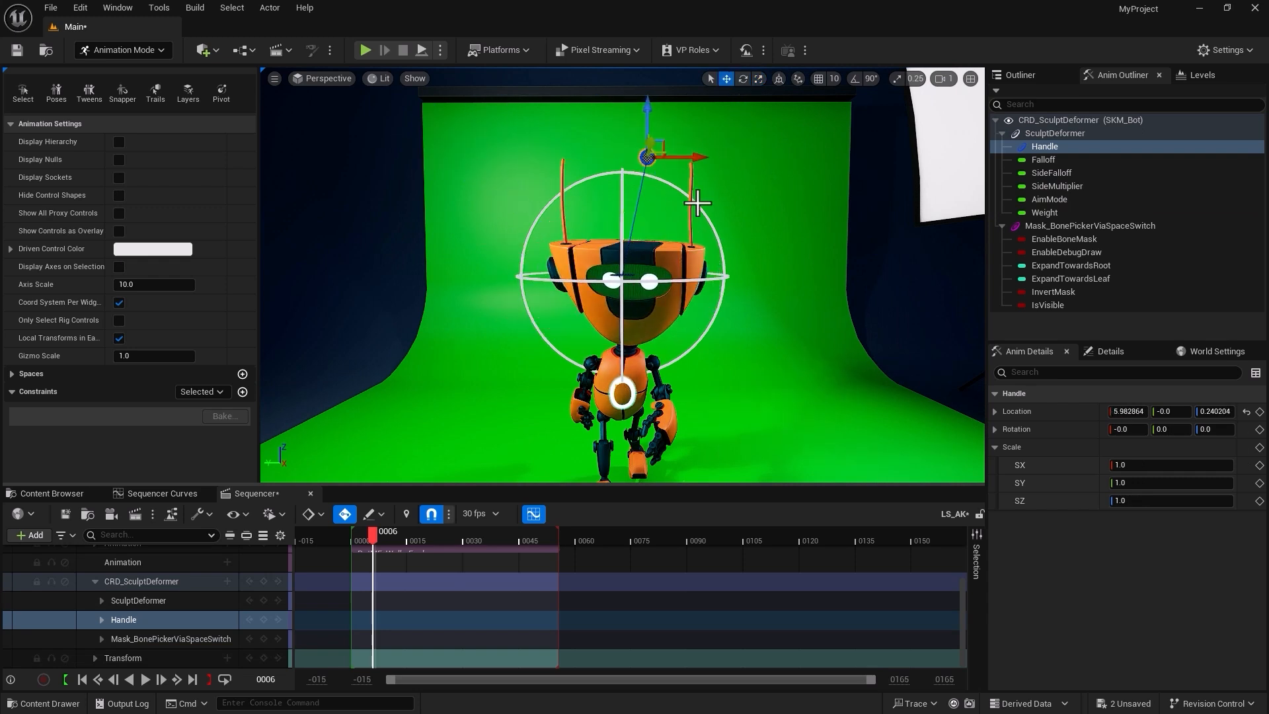
pyautogui.hotkey('ctrl', 'z')
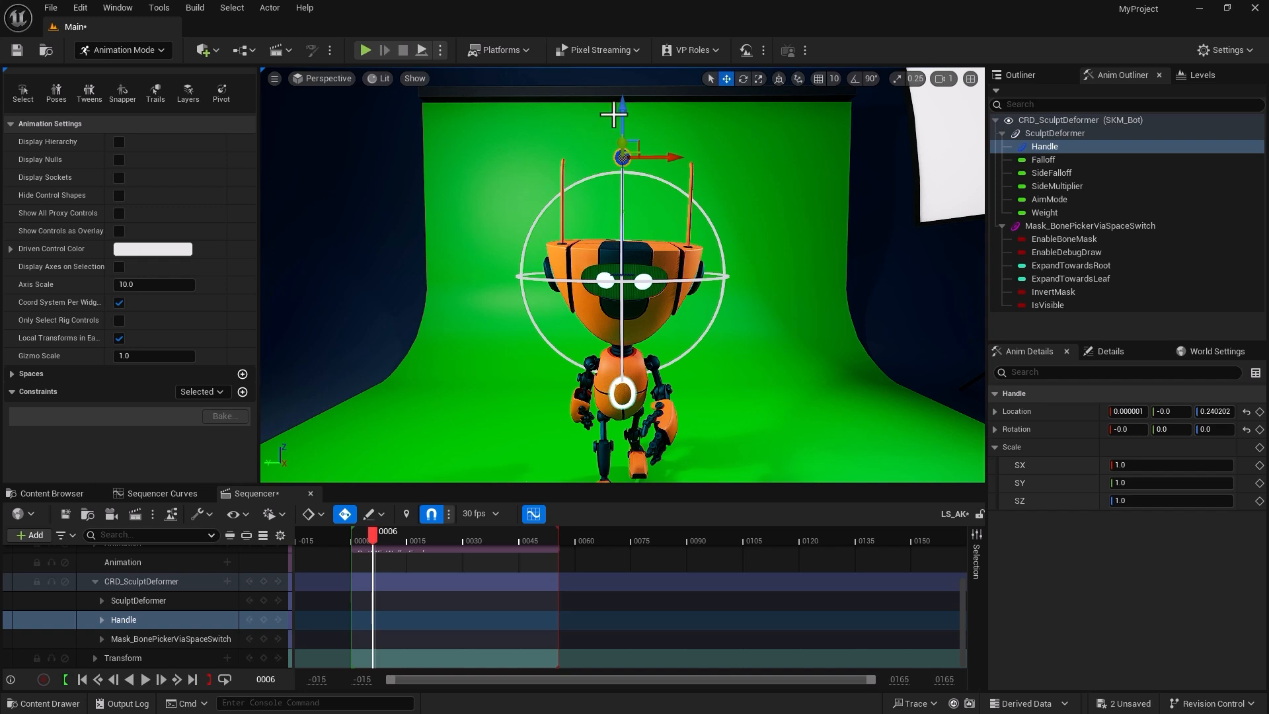
pyautogui.moveTo(624, 106); pyautogui.dragTo(587, 71)
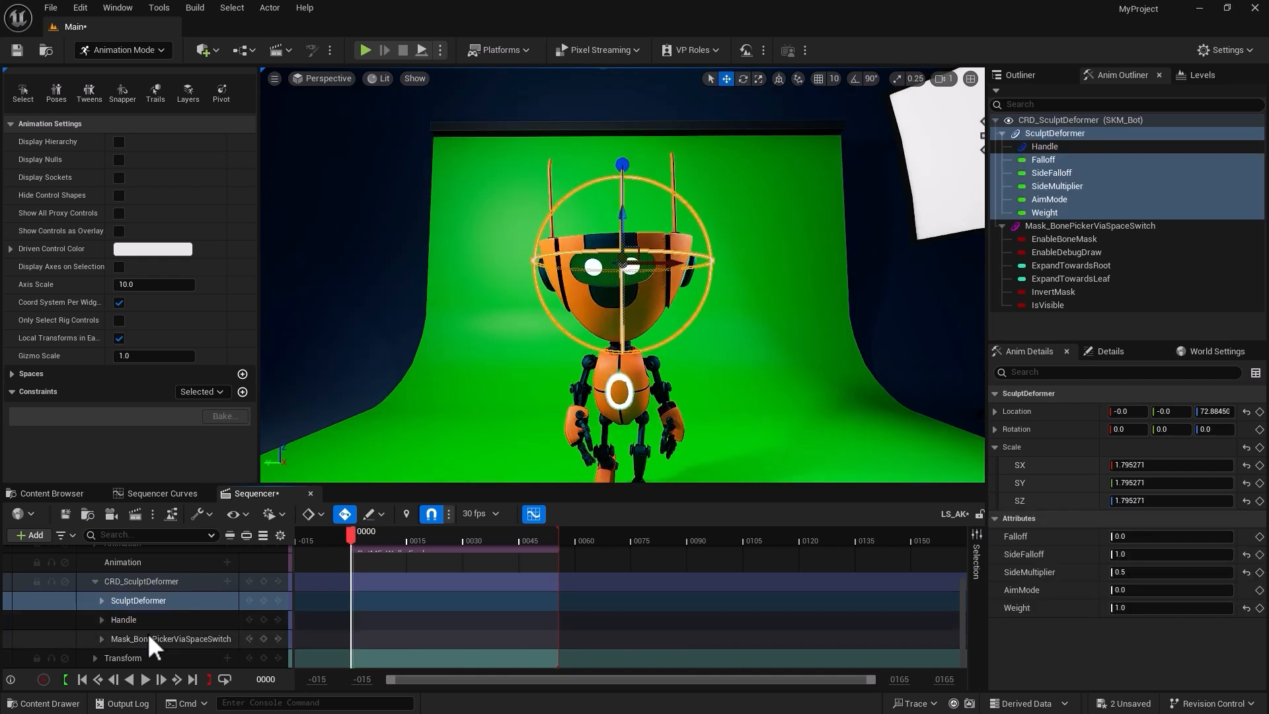
# Key the sculpt Handle at frame 0.
pyautogui.click(624, 163)
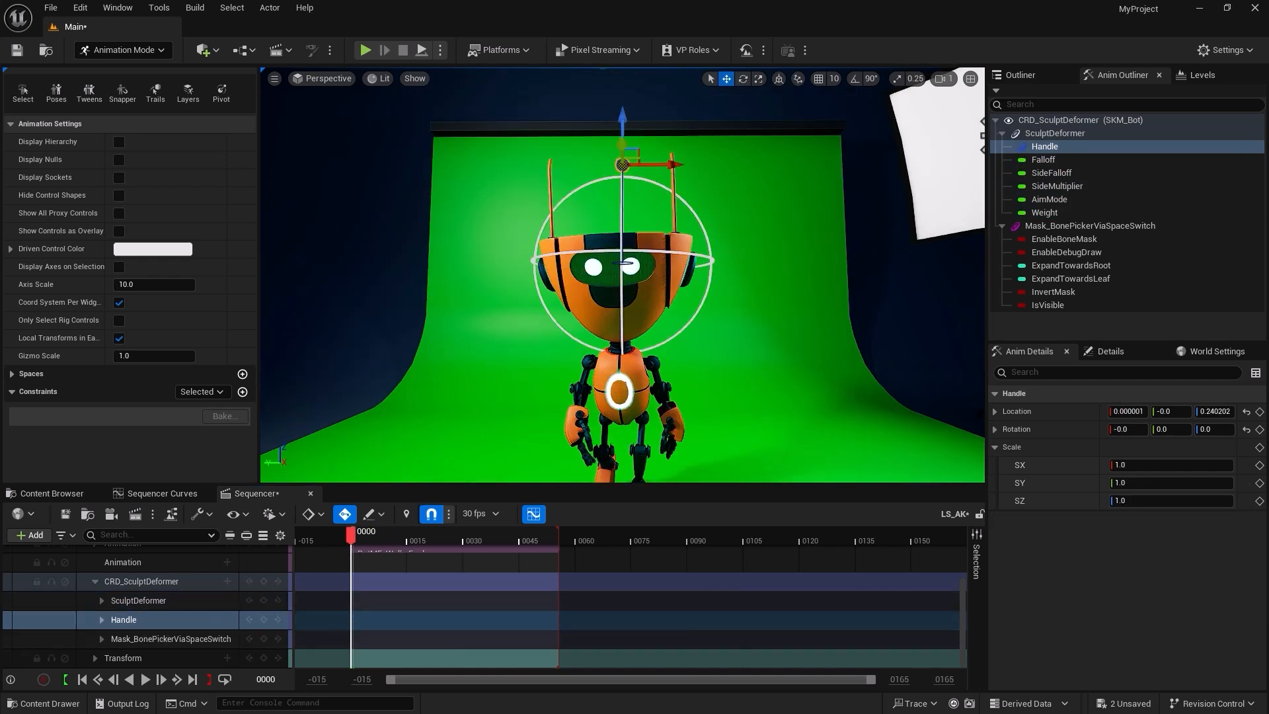
pyautogui.click(264, 619)
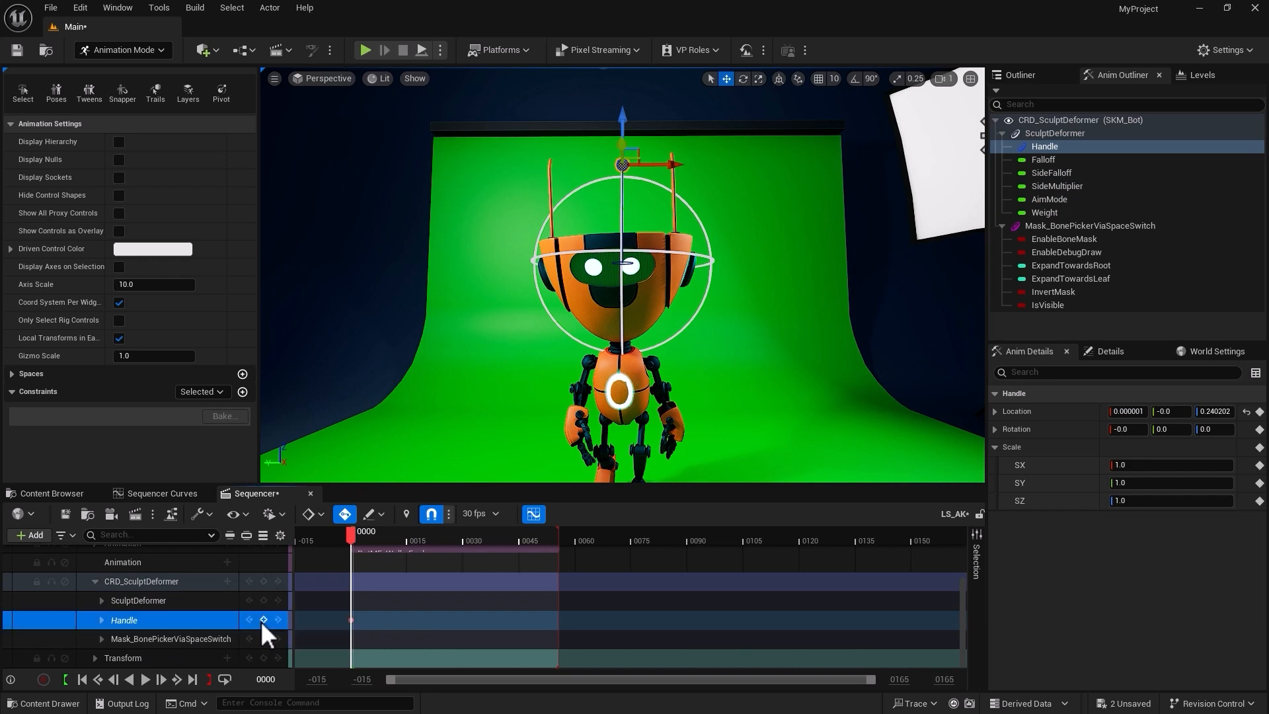
# Lower the Handle to Z about -3.11 at frame 12 and raise it to Z about 6.42 at frame 19.
pyautogui.click(355, 541)
pyautogui.moveTo(356, 541); pyautogui.dragTo(395, 549)
pyautogui.moveTo(622, 124); pyautogui.dragTo(622, 132)
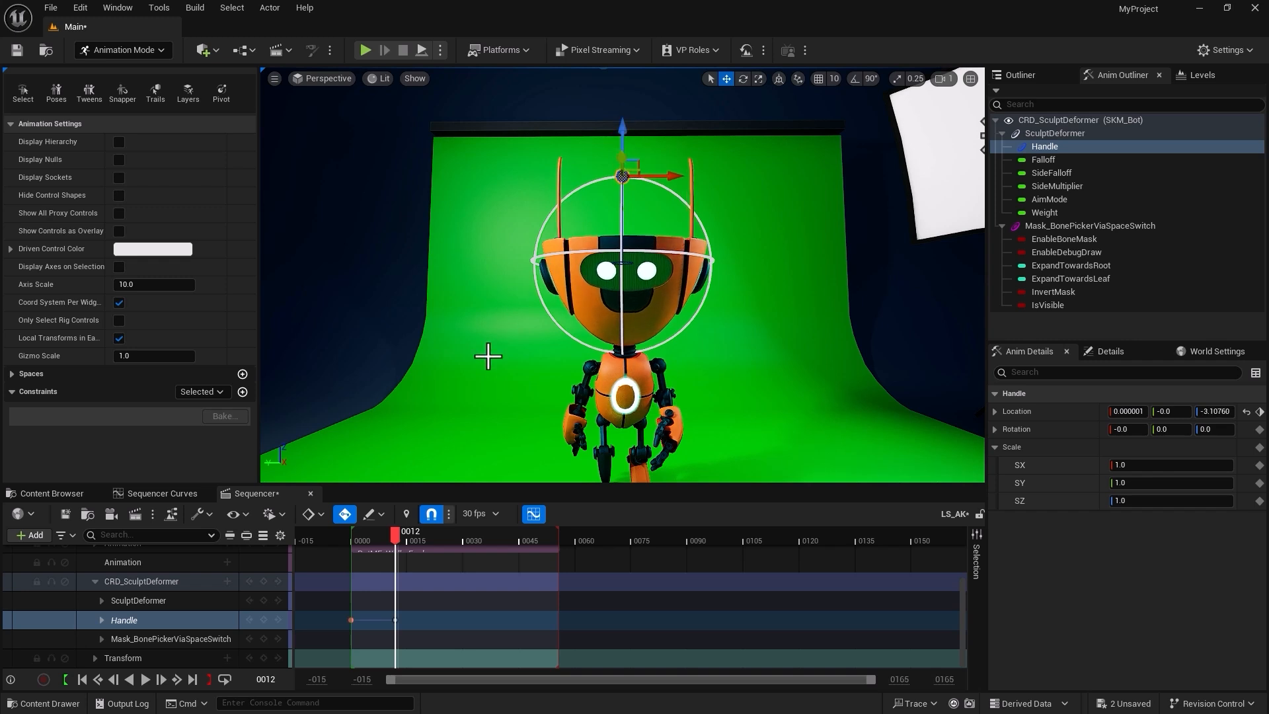
pyautogui.moveTo(399, 541); pyautogui.dragTo(423, 542)
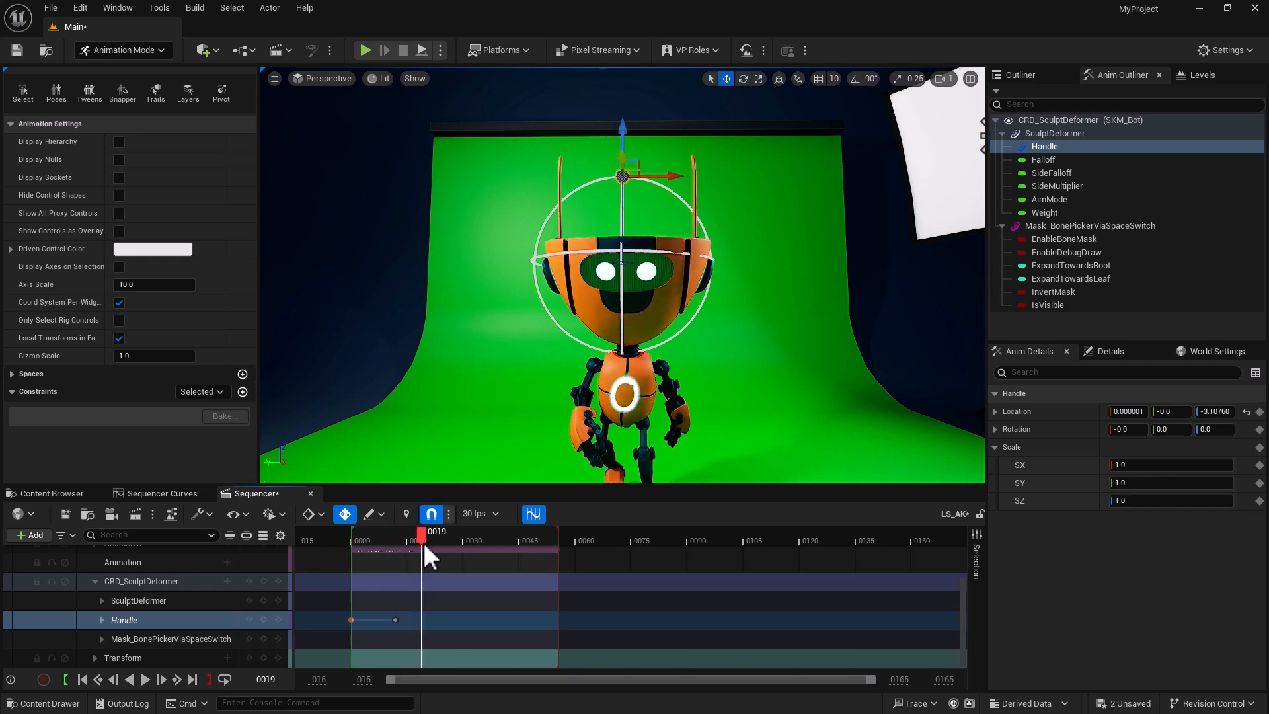
pyautogui.moveTo(622, 122); pyautogui.dragTo(622, 93)
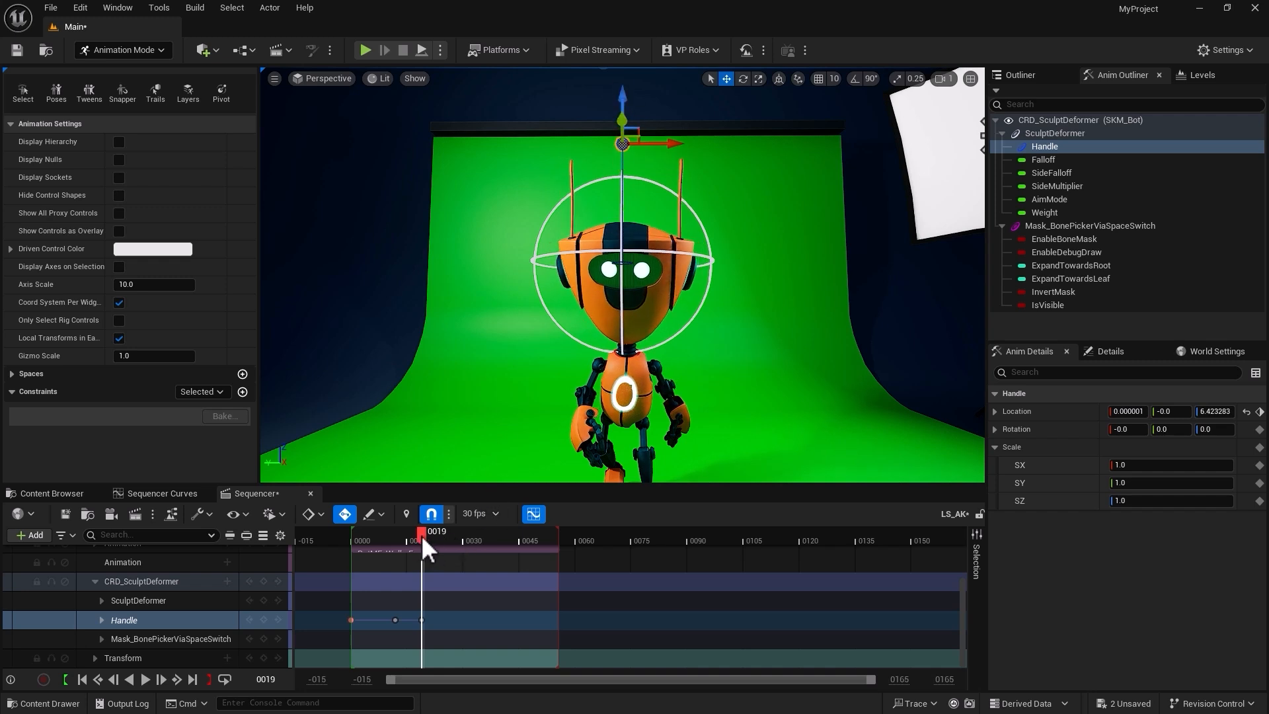
# Lower the sculpt Handle to Z about 0.66 at frame 34 and raise it to Z about 7.23 at frame 41.
pyautogui.moveTo(422, 541); pyautogui.dragTo(479, 546)
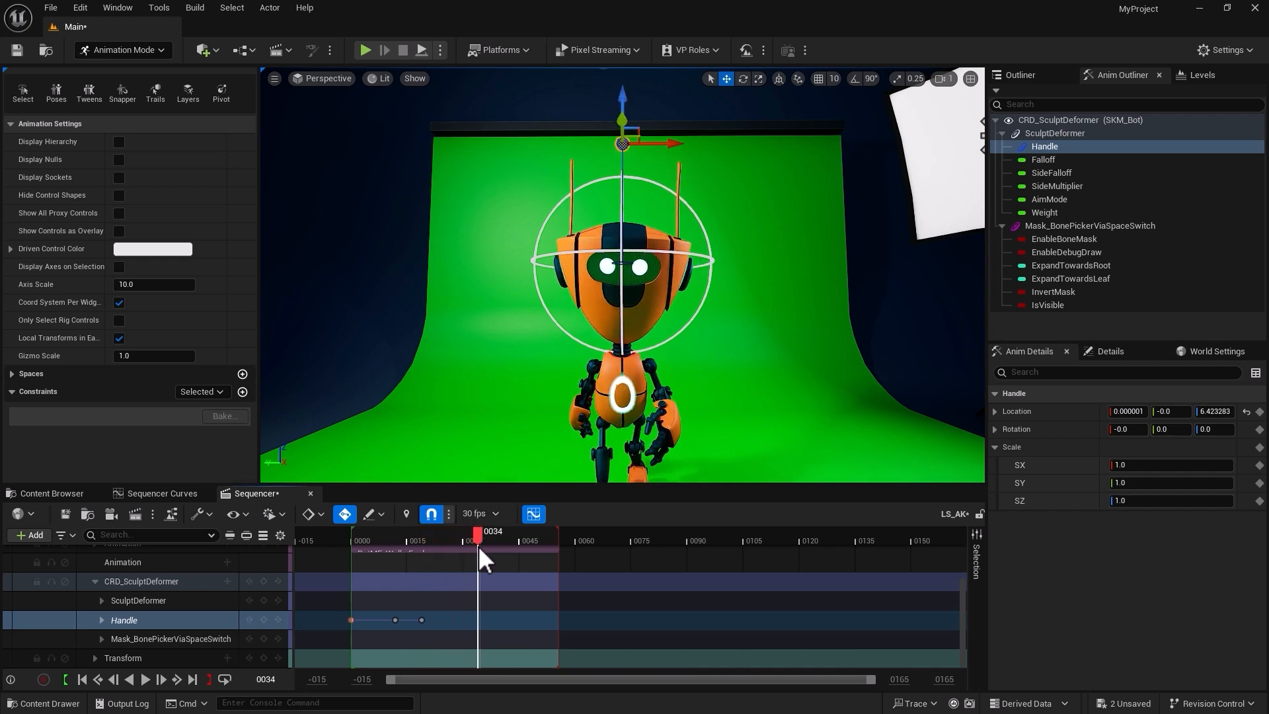
pyautogui.moveTo(621, 100); pyautogui.dragTo(624, 116)
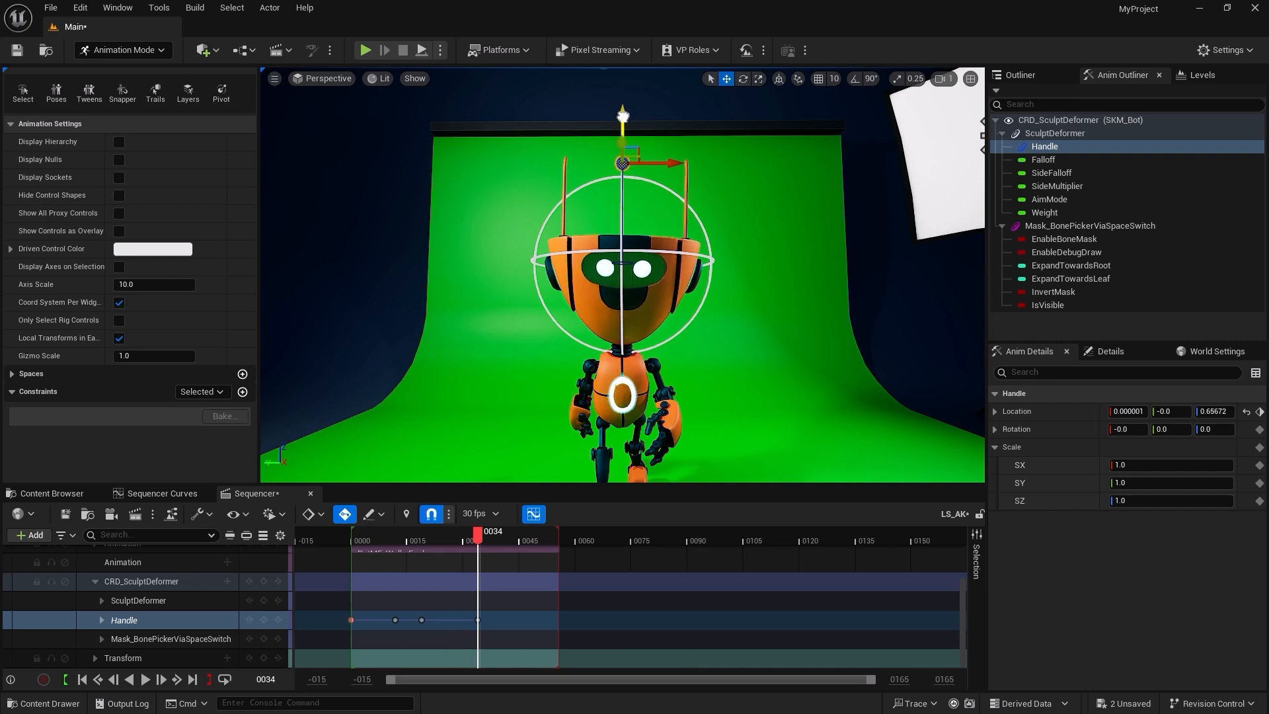
pyautogui.click(481, 538)
pyautogui.moveTo(485, 540); pyautogui.dragTo(505, 544)
pyautogui.moveTo(626, 124); pyautogui.dragTo(625, 102)
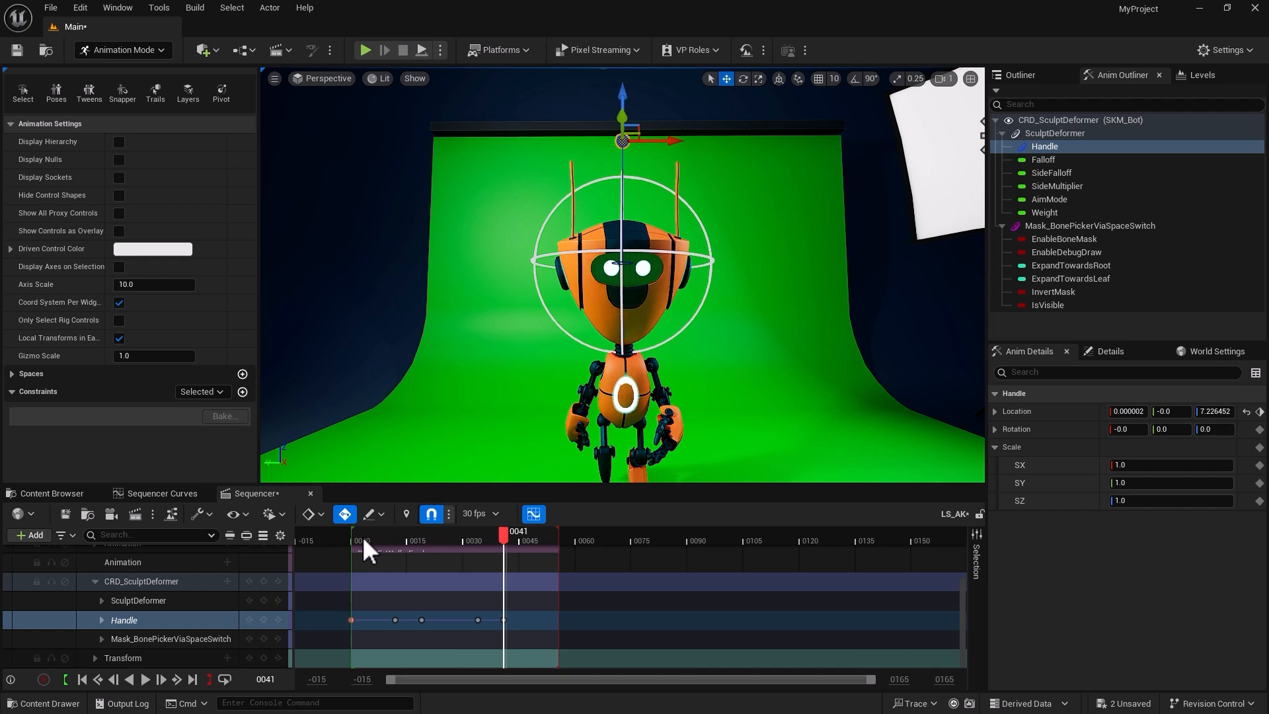
# Return the playhead to frame 0 and cancel the pending autosave.
pyautogui.moveTo(362, 536); pyautogui.dragTo(354, 576)
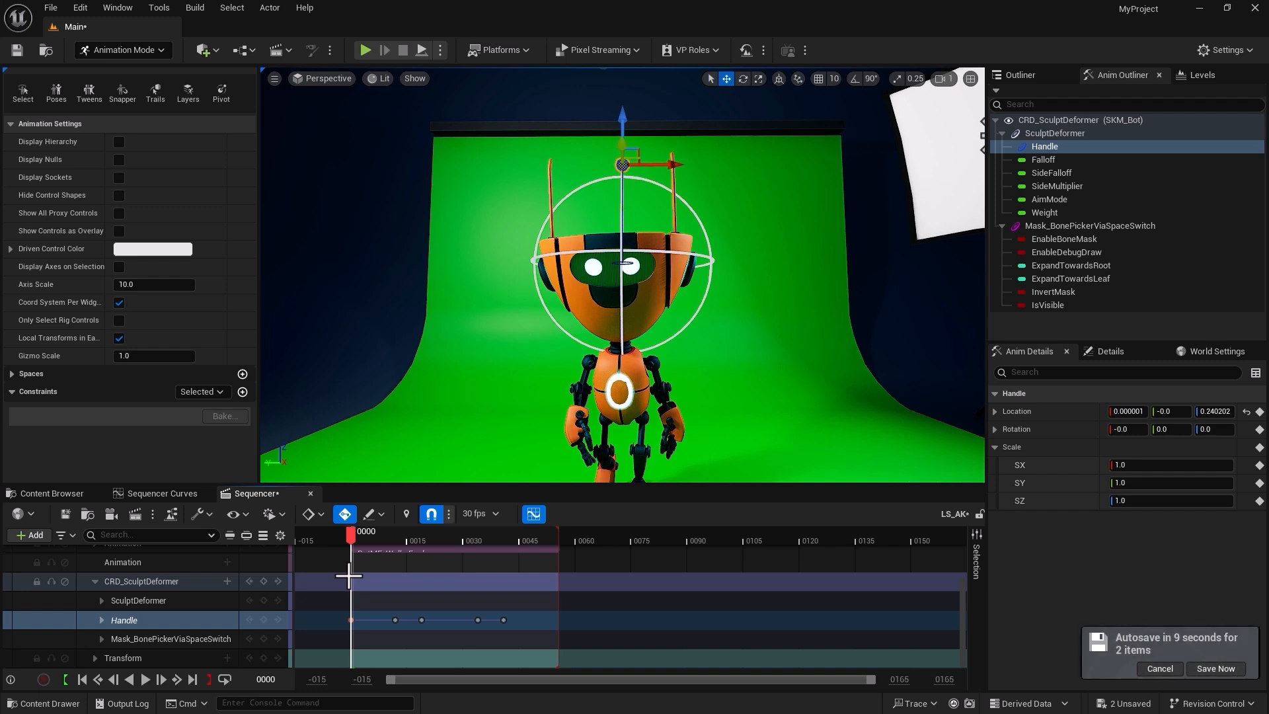
pyautogui.click(1147, 669)
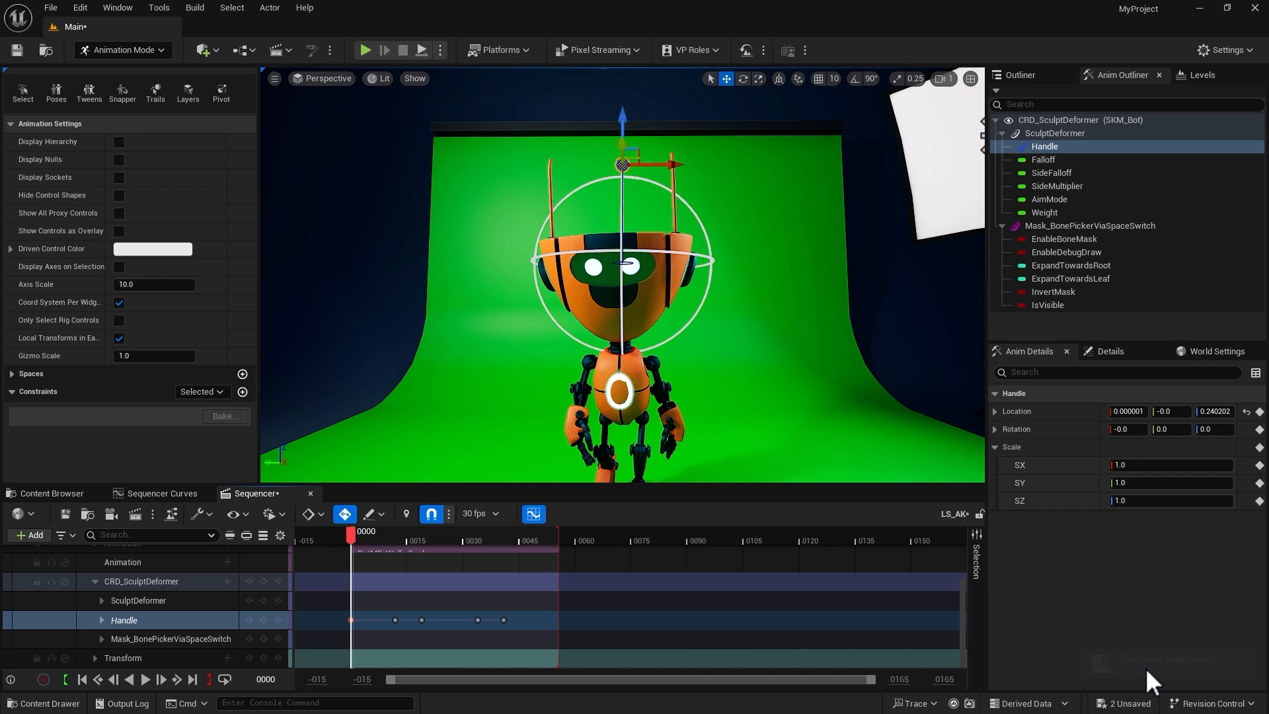
pyautogui.scroll(-2, 741, 451)
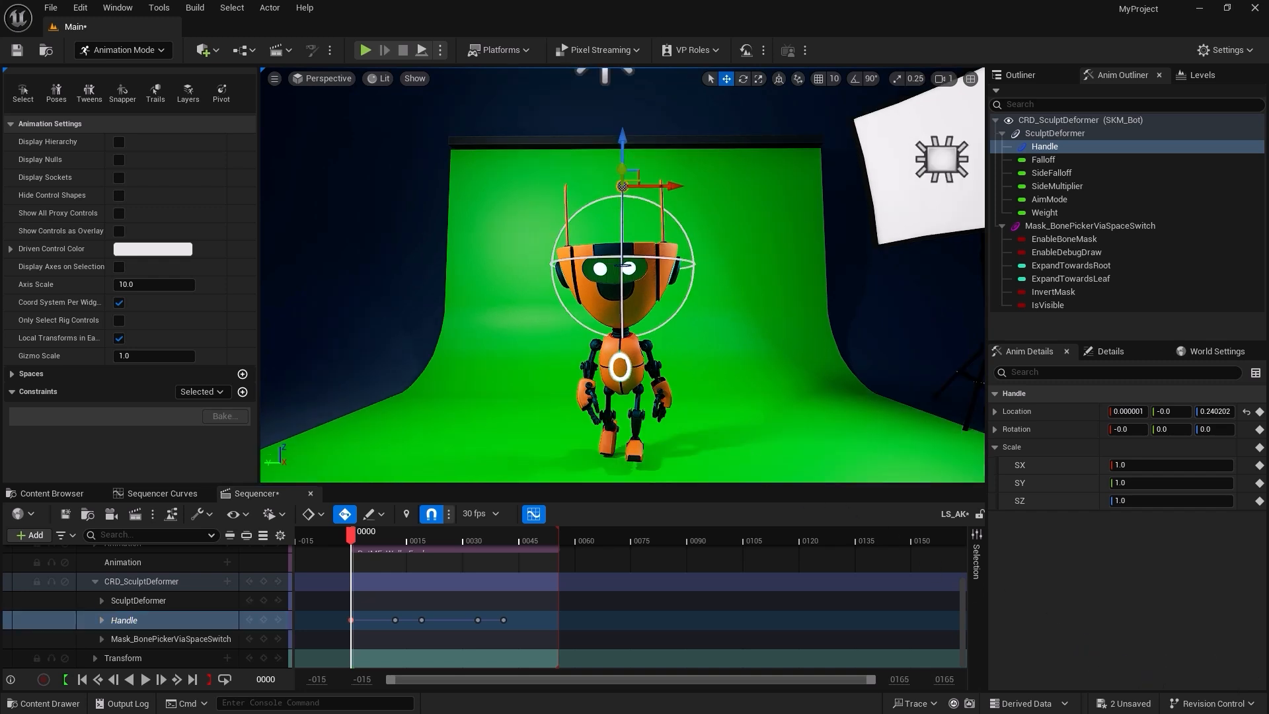